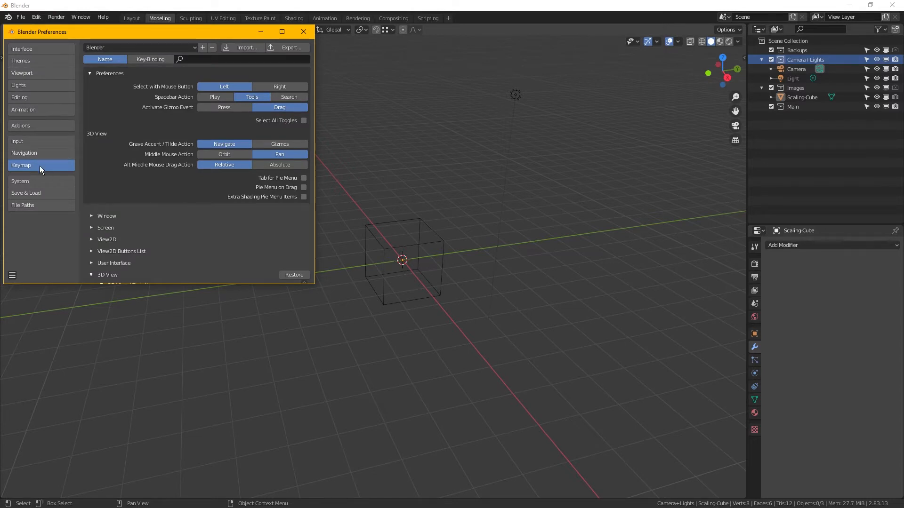
# - Review the 3D View shortcuts in the keymap preferences, then close the preferences
pyautogui.scroll(-3, 156, 217)
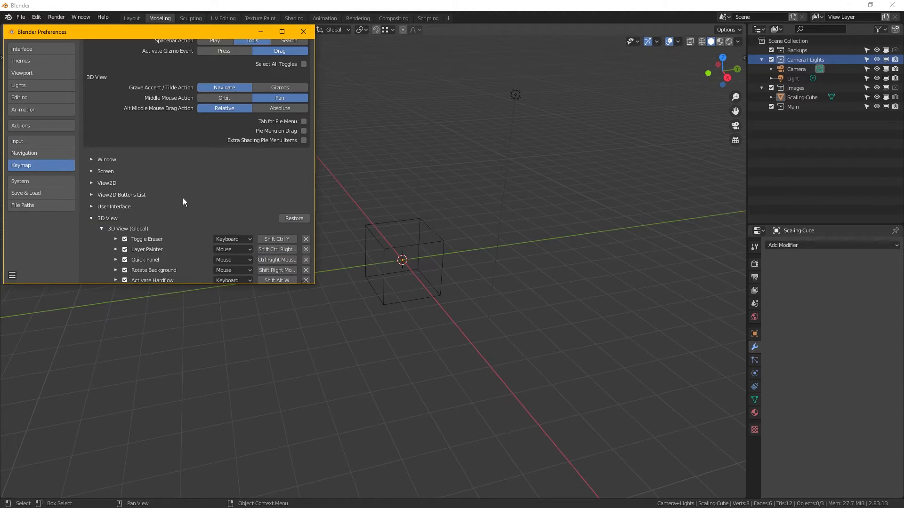
pyautogui.scroll(-8, 183, 198)
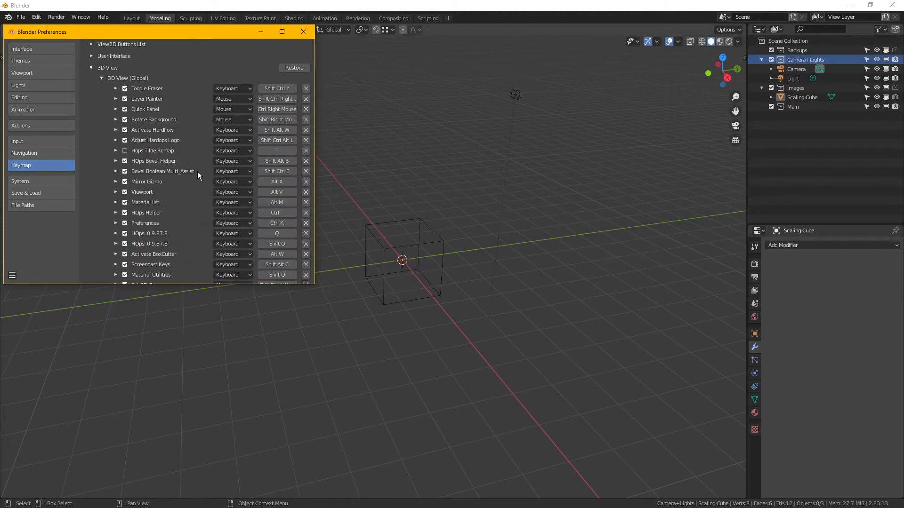
pyautogui.scroll(-6, 205, 145)
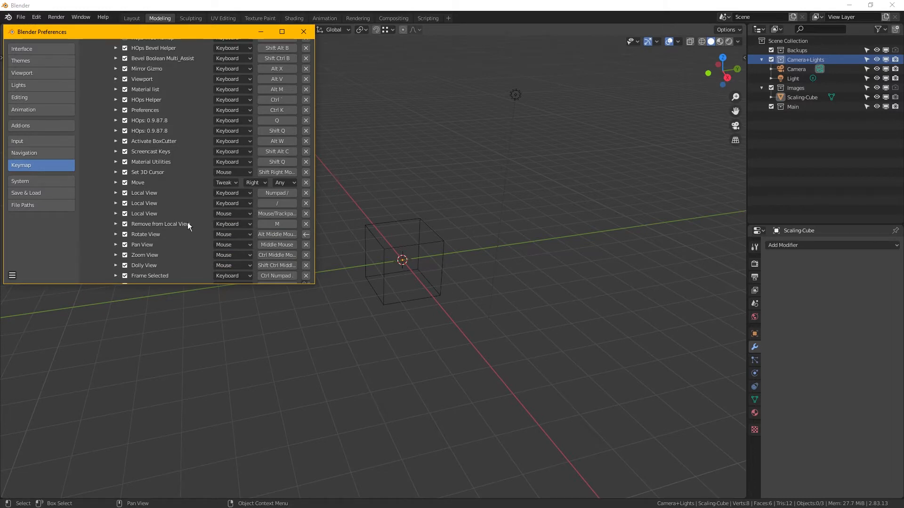
pyautogui.scroll(-1, 180, 239)
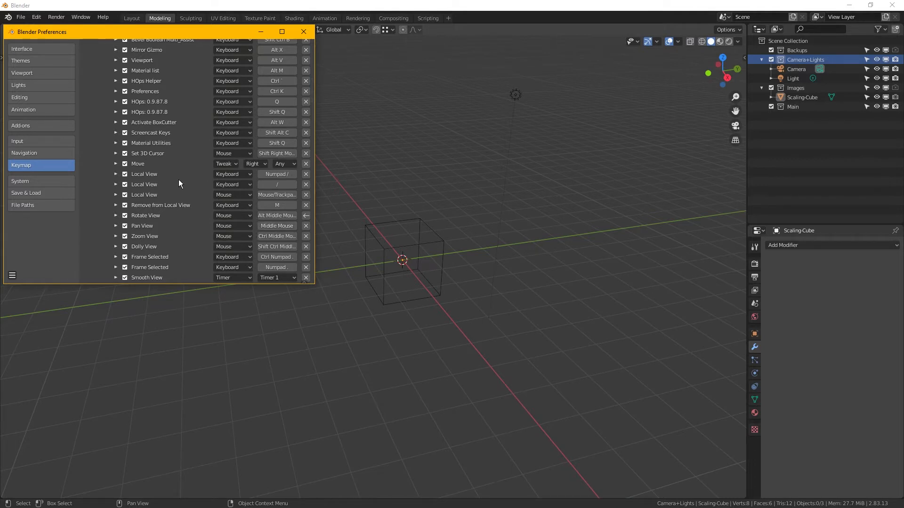
pyautogui.click(305, 32)
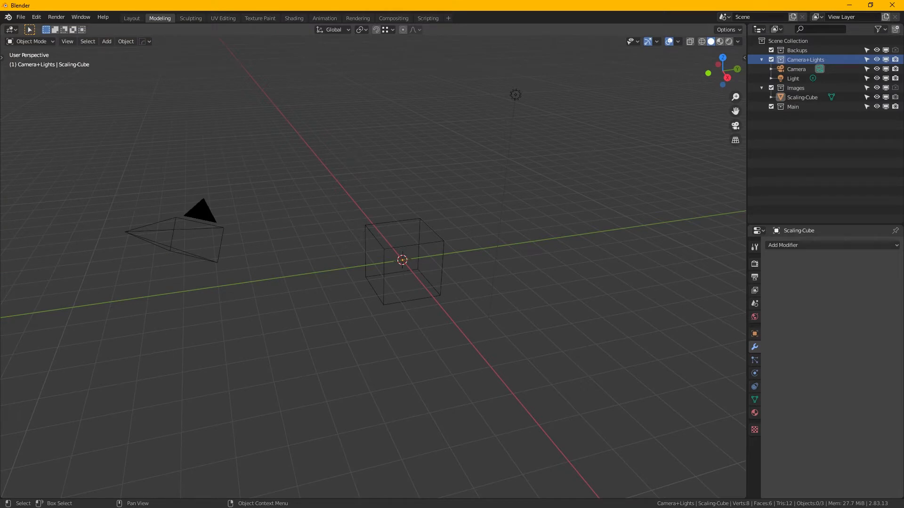
# - Switch to the browser and save the 1973 Ford Falcon XB blueprint as a GIF in the Mad Max Interceptor folder
pyautogui.hotkey('alt', 'Tab')
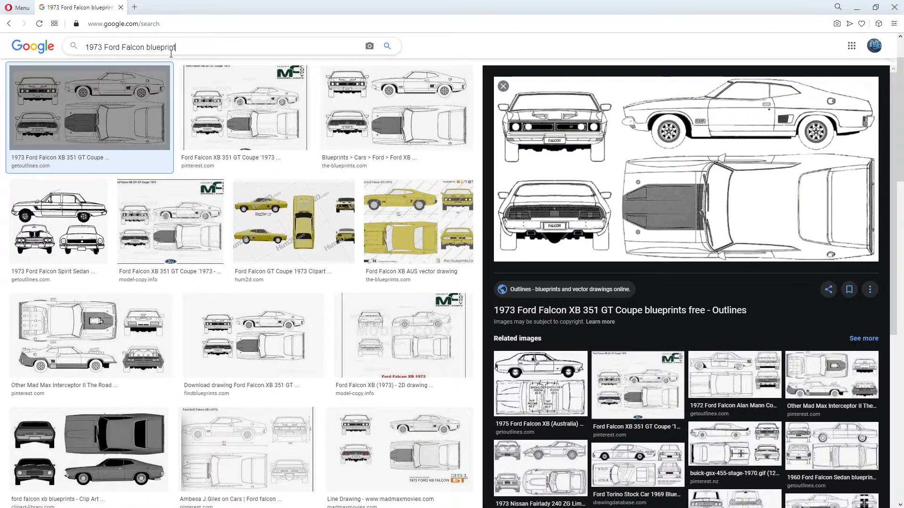
pyautogui.rightClick(636, 170)
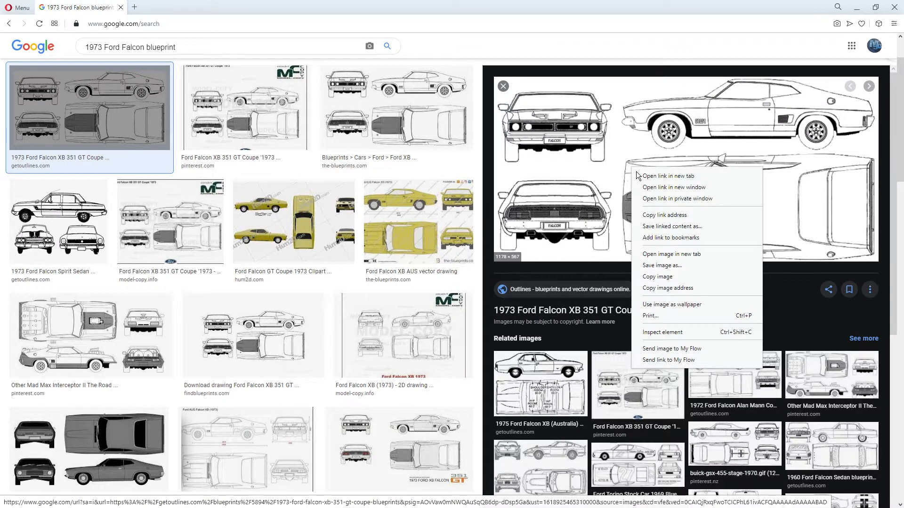
pyautogui.click(676, 266)
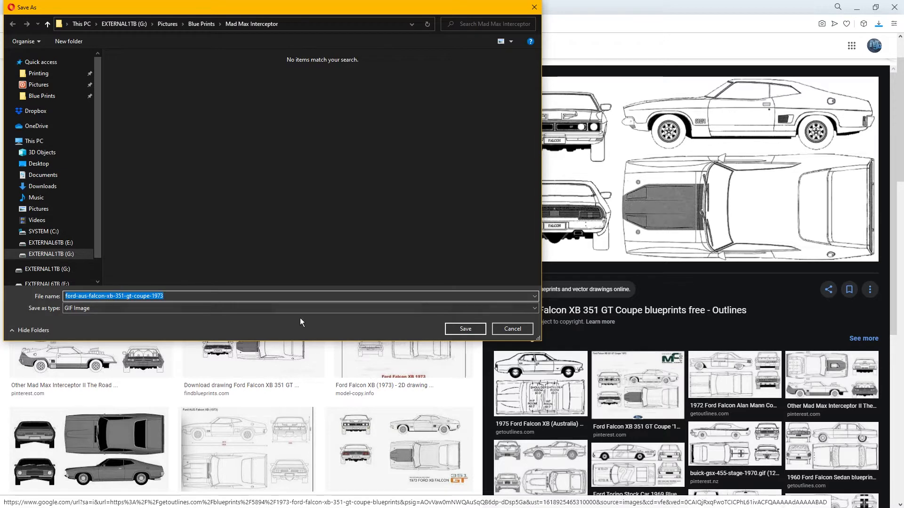
pyautogui.click(473, 333)
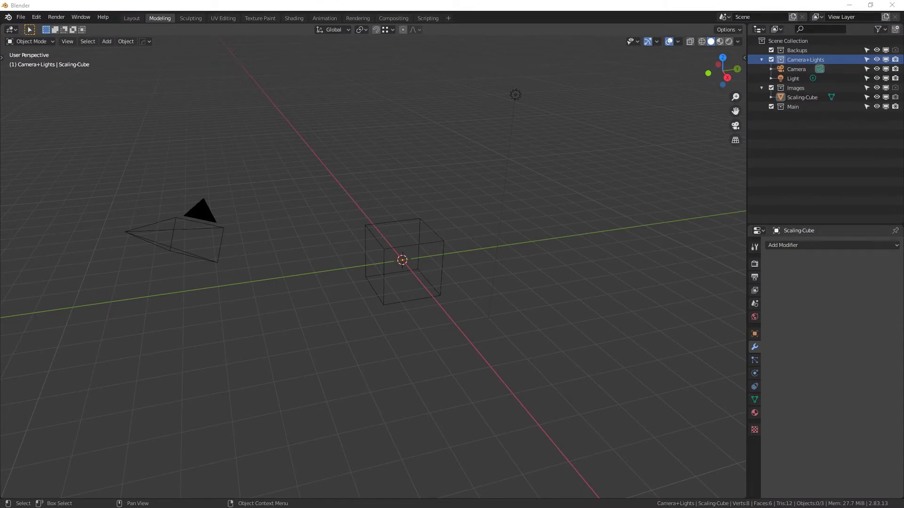
# - View the saved ford-aus-falcon-xb-351-gt-coupe-1973 GIF from the Mad Max Interceptor folder, then close the image viewer
pyautogui.moveTo(0, 85); pyautogui.dragTo(436, 62)
pyautogui.click(568, 152)
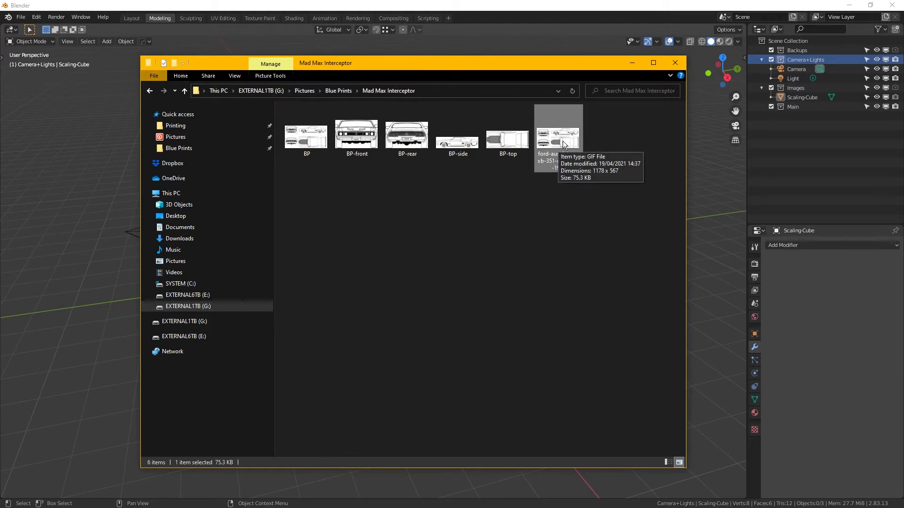
pyautogui.doubleClick(563, 141)
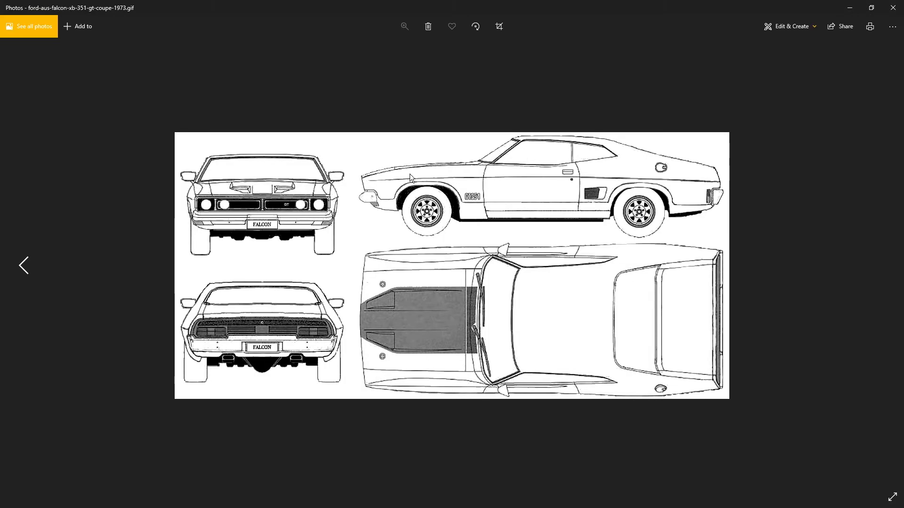
pyautogui.click(893, 8)
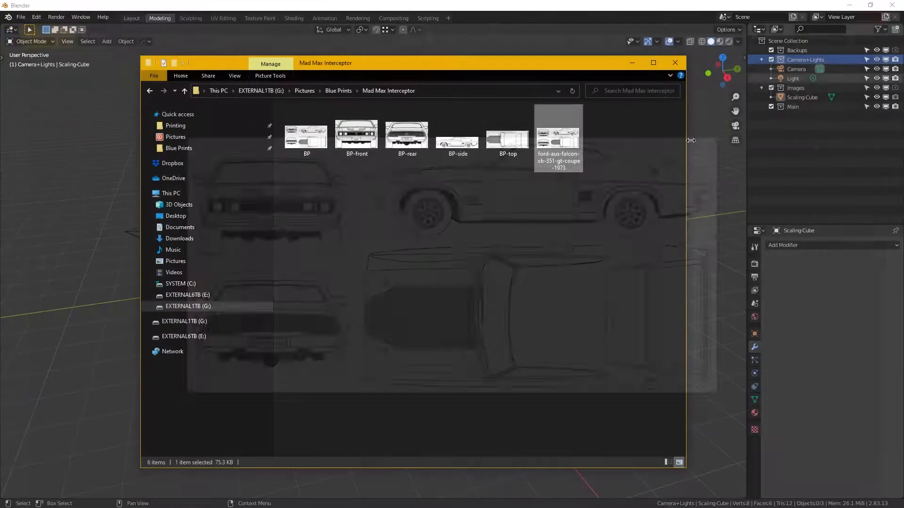
# - Open the ford-aus-falcon-xb-351-gt-coupe-1973 GIF in Paint
pyautogui.rightClick(560, 146)
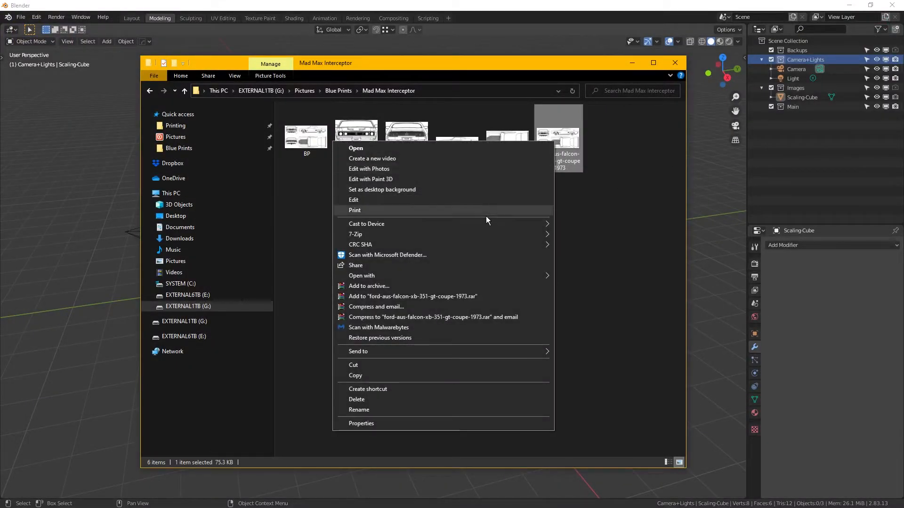
pyautogui.moveTo(519, 285)
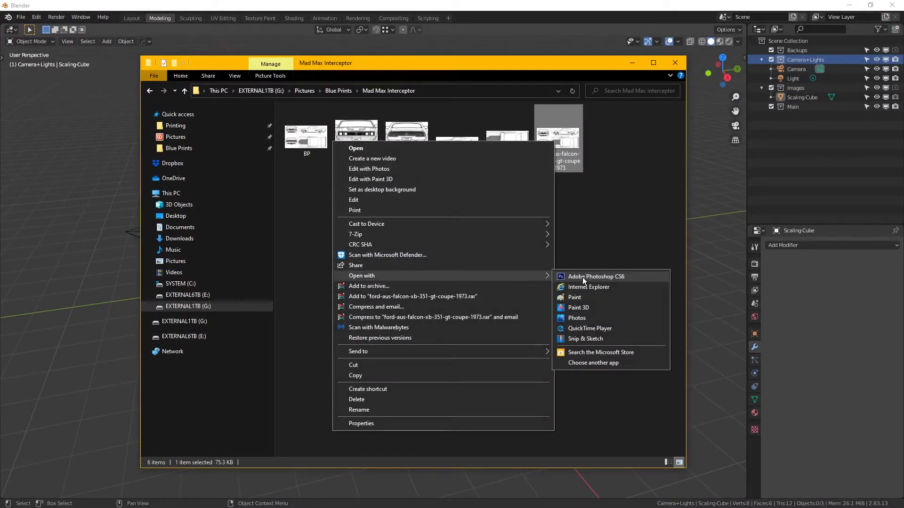
pyautogui.click(604, 301)
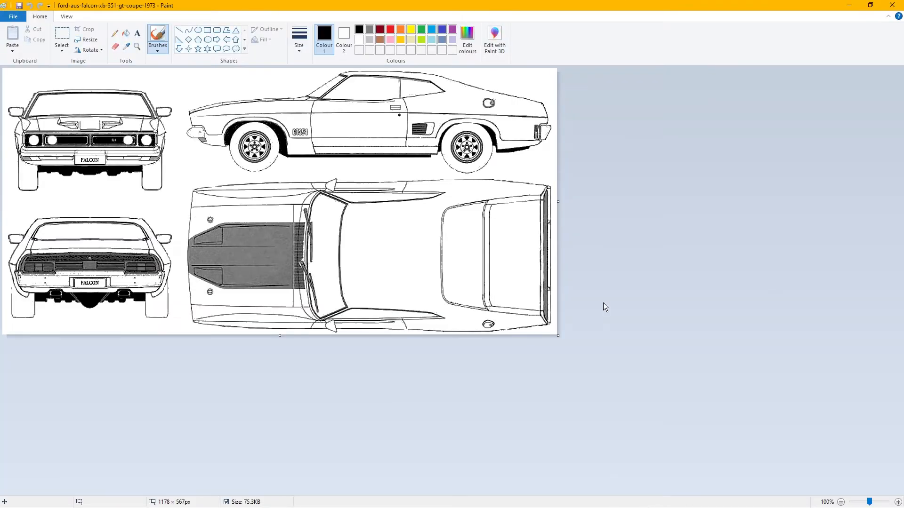
# - Save the blueprint as a JPEG over the existing BP file, then close Paint and minimise the folder window
pyautogui.click(20, 21)
pyautogui.moveTo(45, 97)
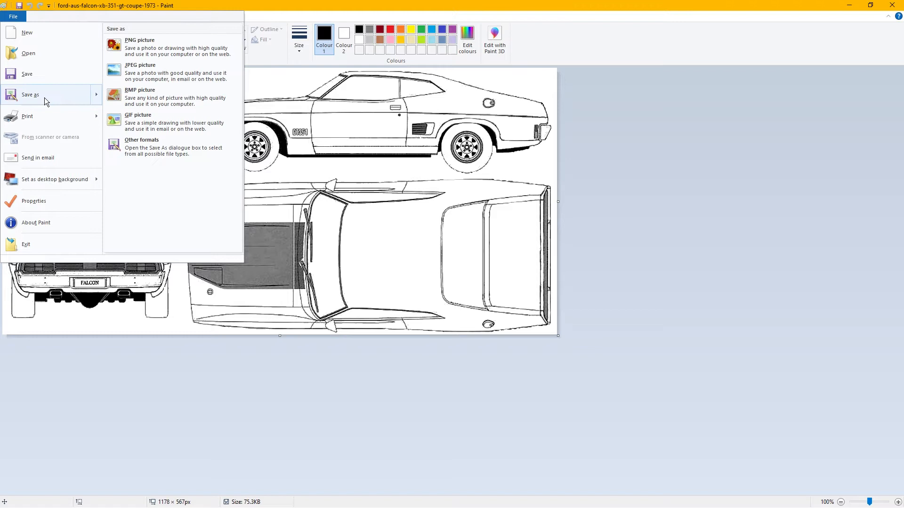
pyautogui.click(178, 79)
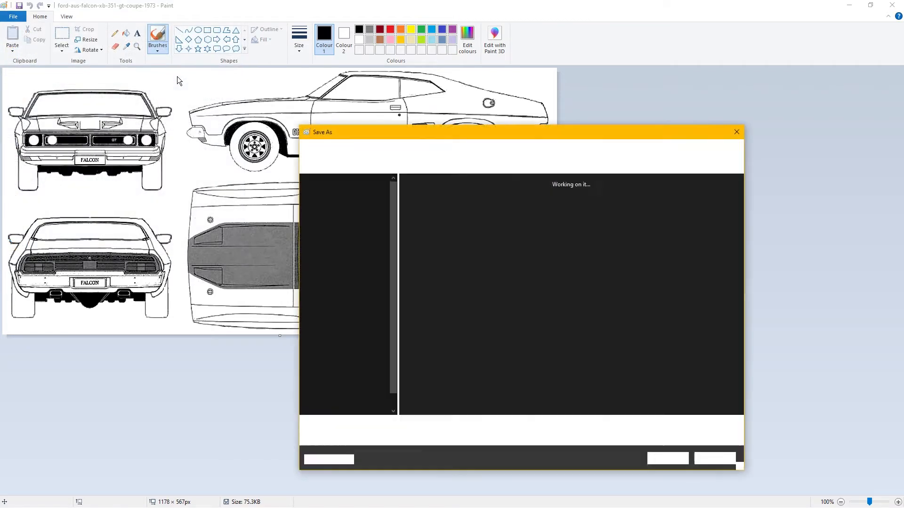
pyautogui.click(431, 197)
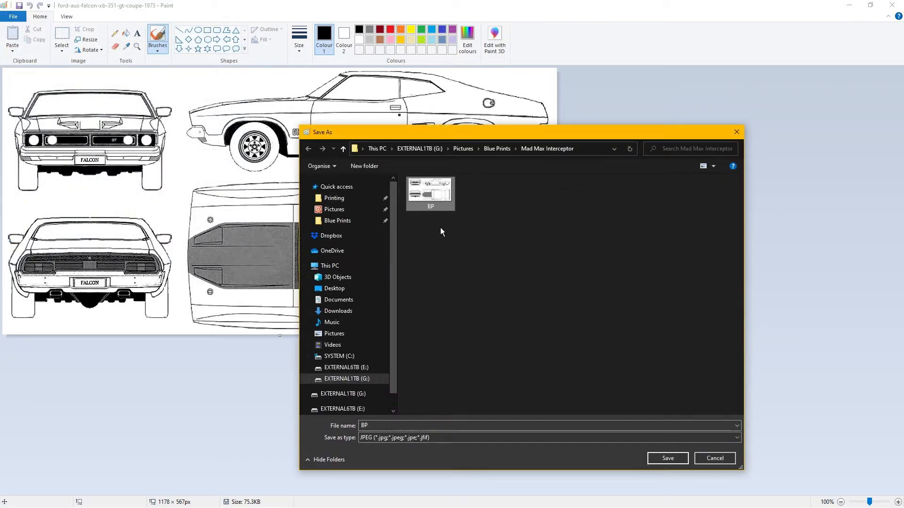
pyautogui.click(680, 461)
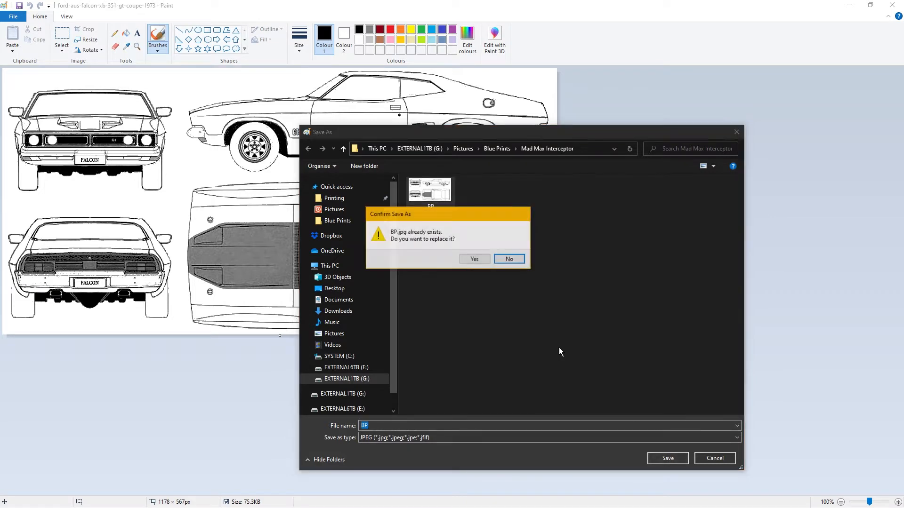
pyautogui.click(485, 263)
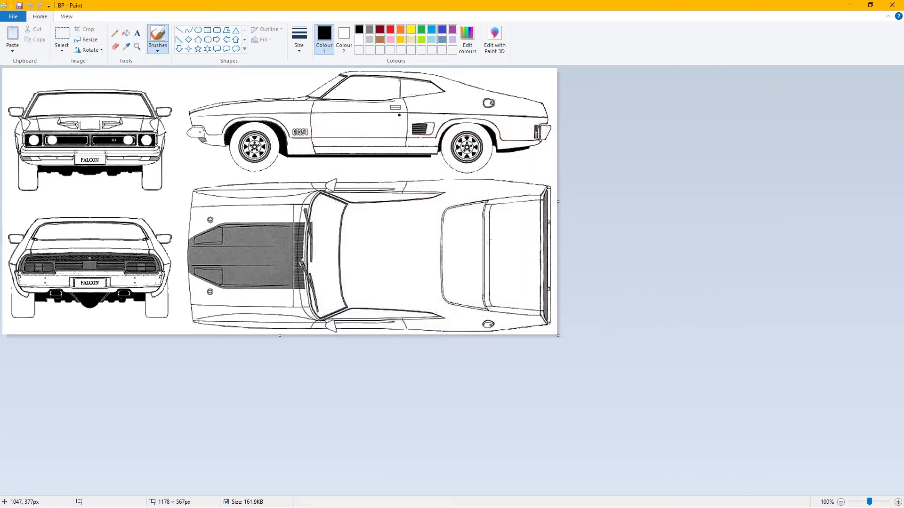
pyautogui.click(891, 5)
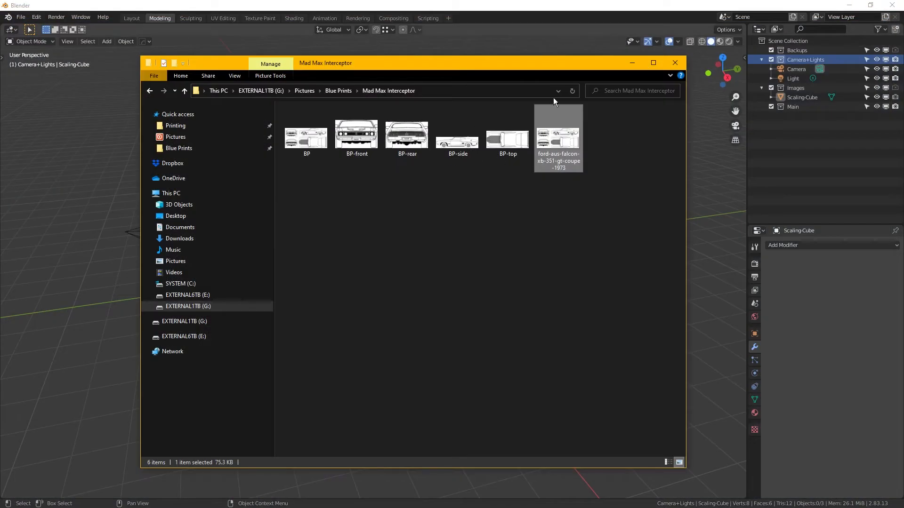
pyautogui.click(632, 63)
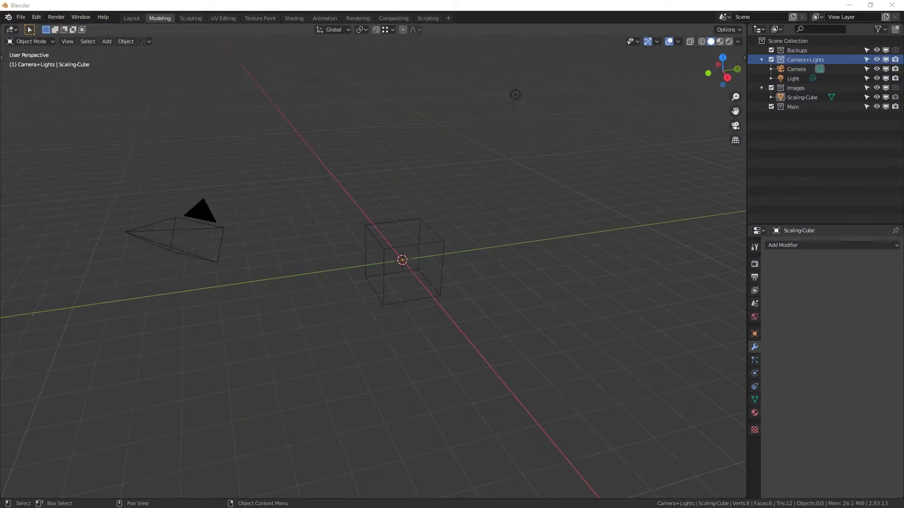
# - In Blender, import BP.jpg from the Mad Max Interceptor folder as an image plane into the Images collection
pyautogui.click(481, 17)
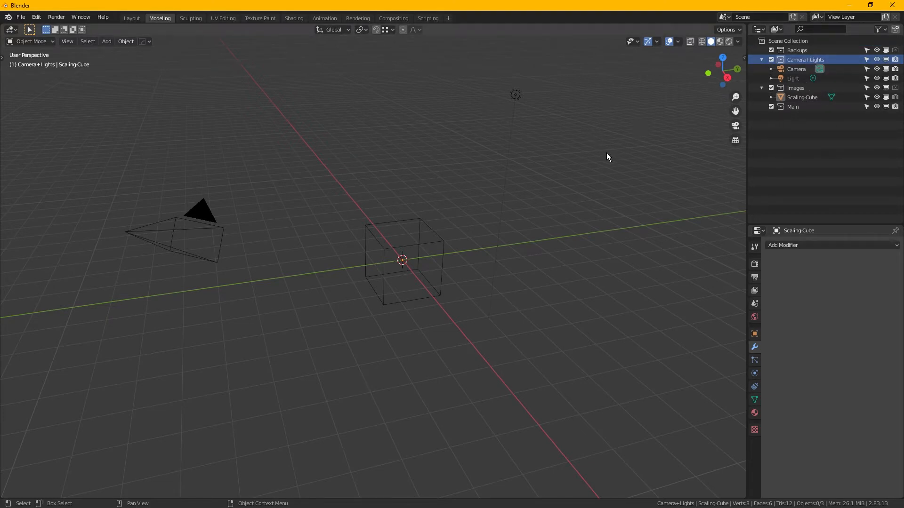
pyautogui.click(803, 92)
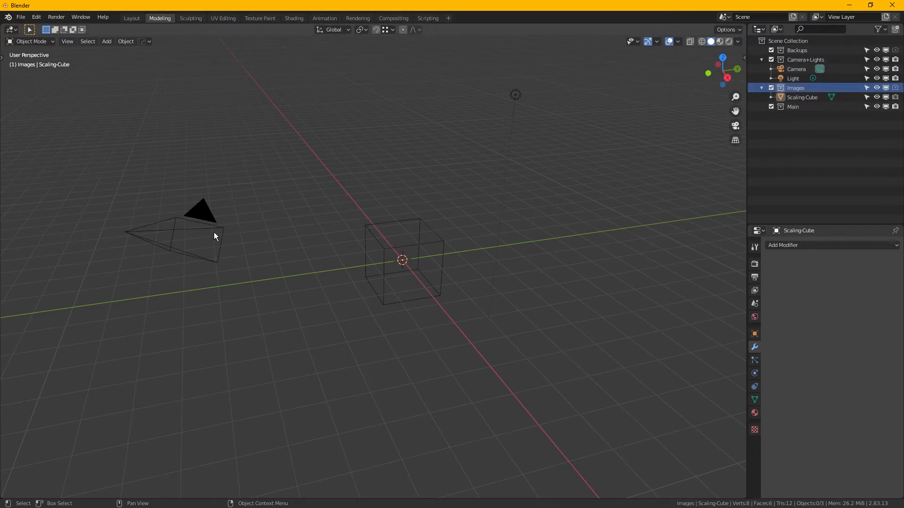
pyautogui.hotkey('shift', 'a')
pyautogui.moveTo(332, 215)
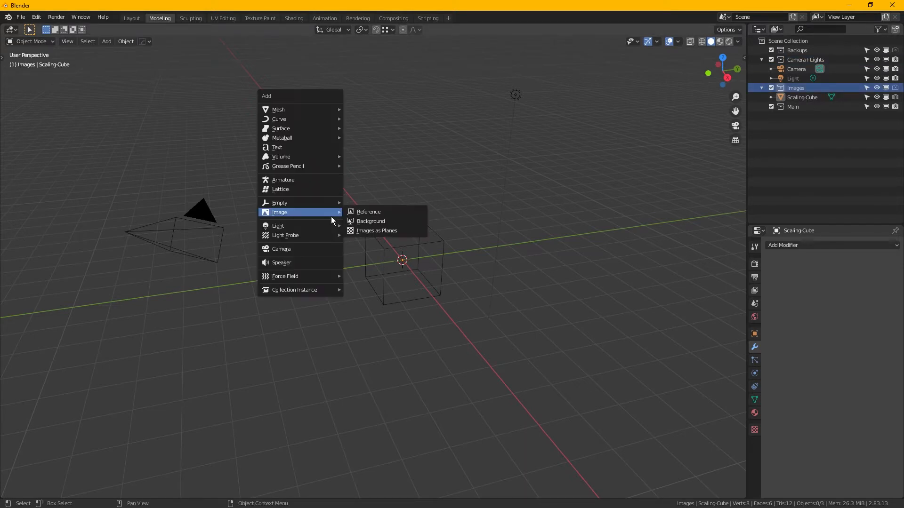
pyautogui.click(381, 236)
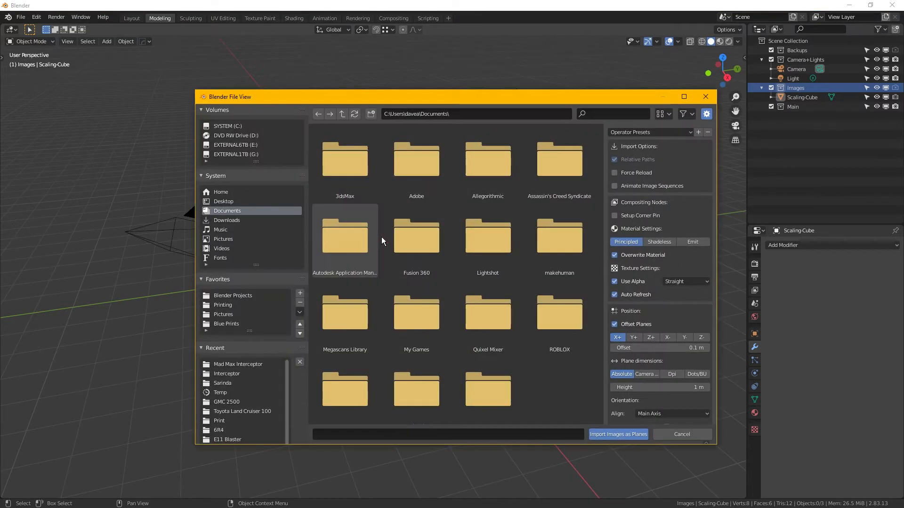
pyautogui.click(262, 363)
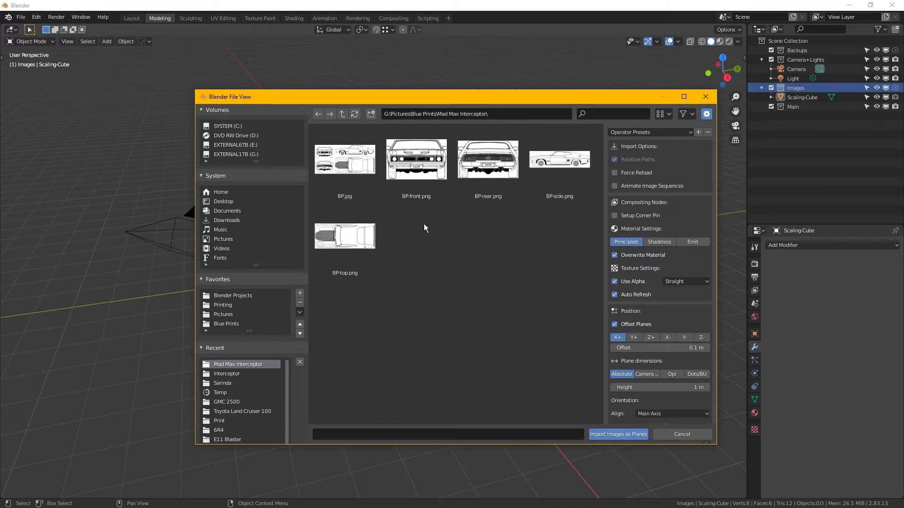
pyautogui.doubleClick(349, 164)
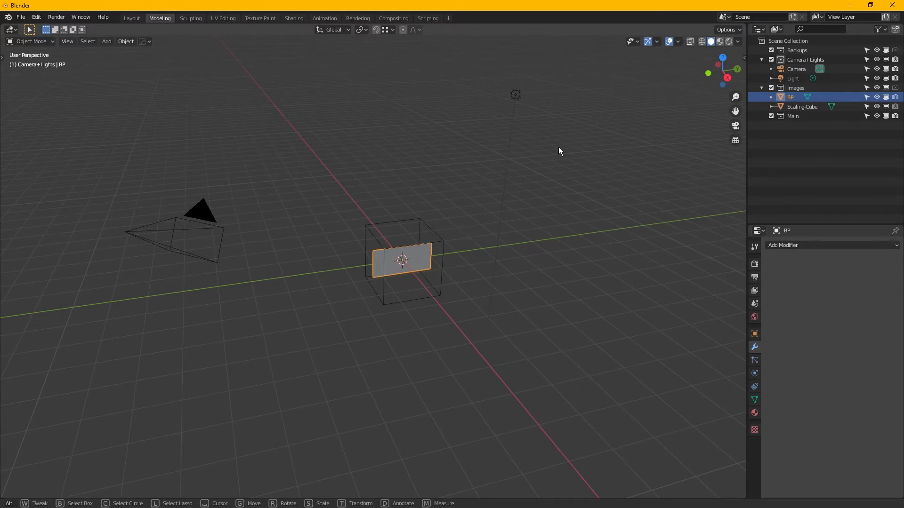
# - Hide the Camera+Lights collection and set the viewport shading colour to Texture
pyautogui.click(877, 60)
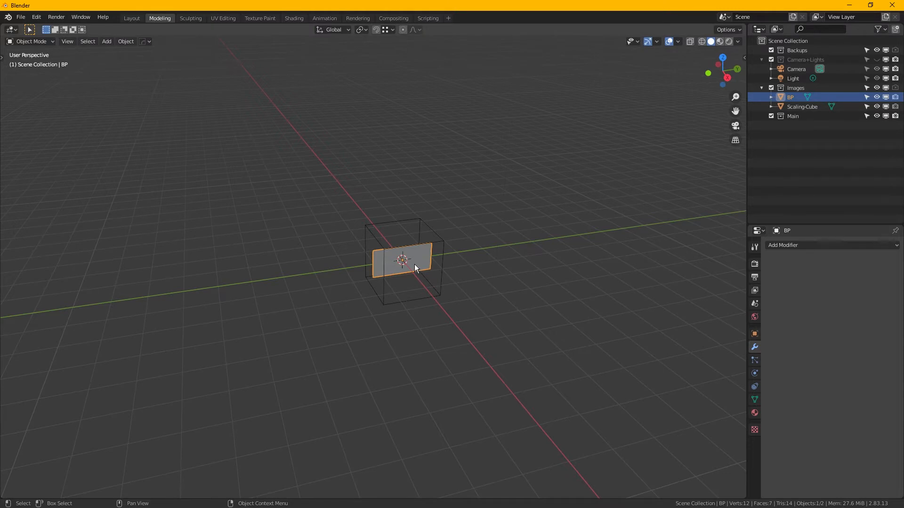
pyautogui.scroll(6, 410, 264)
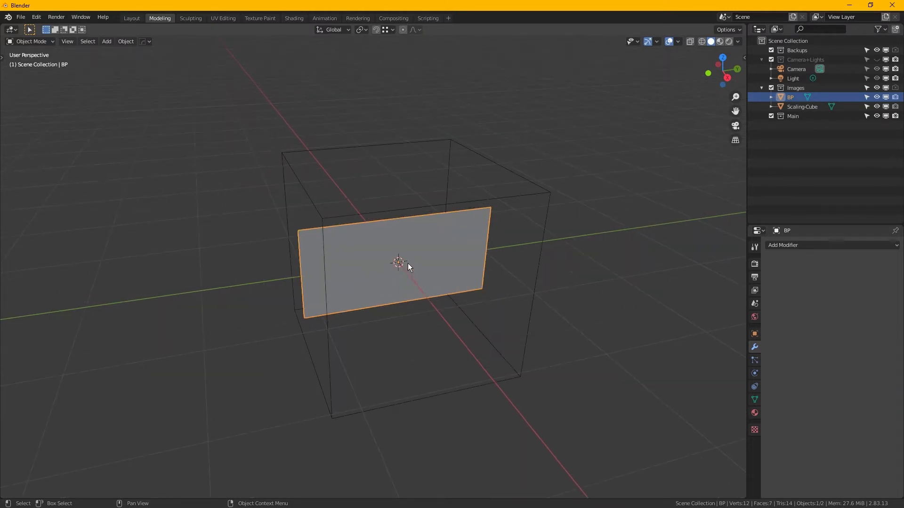
pyautogui.click(741, 44)
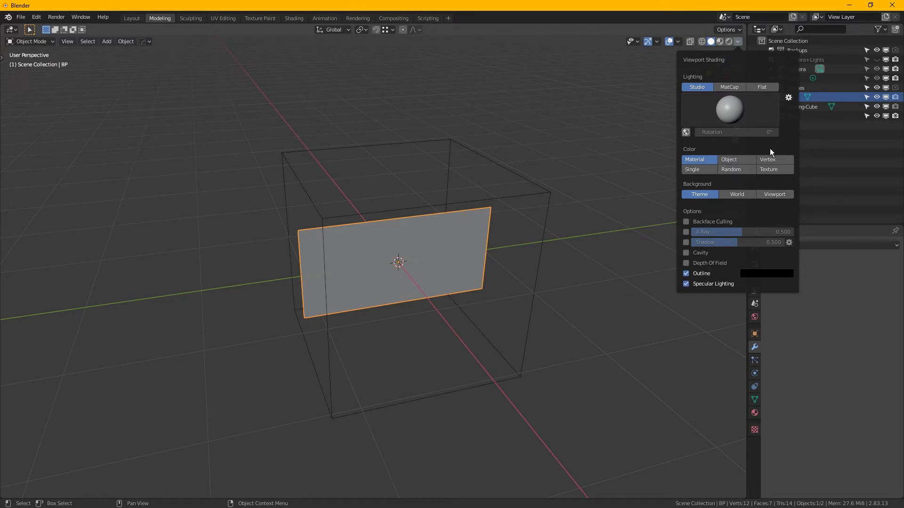
pyautogui.click(776, 167)
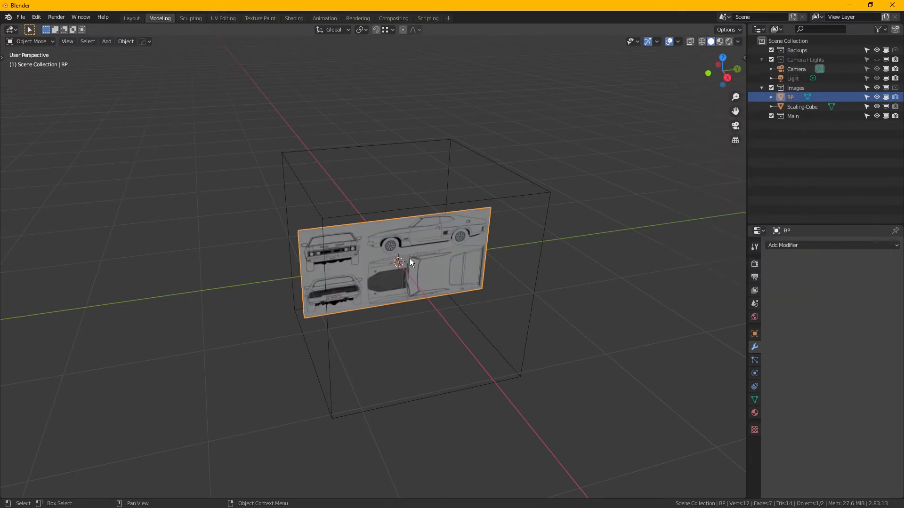
# - Hide the Scaling-Cube in the viewport and select the BP image plane
pyautogui.click(551, 194)
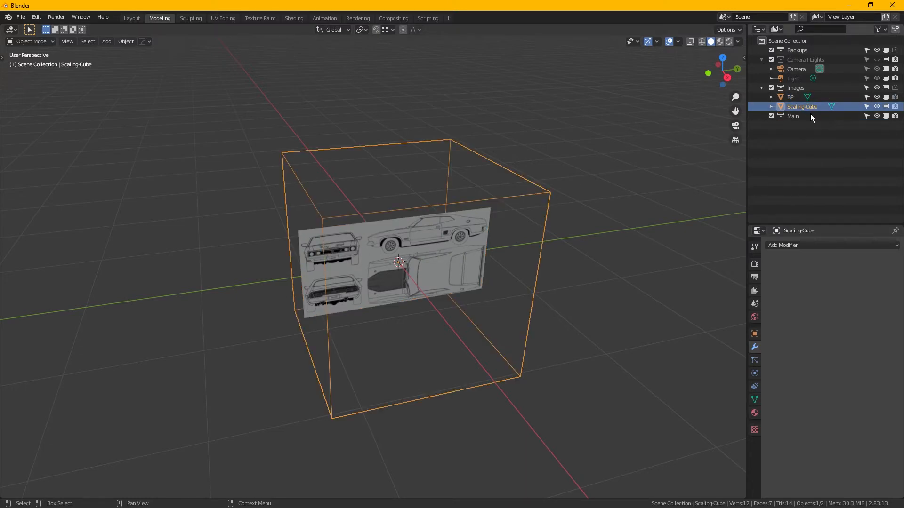
pyautogui.click(878, 108)
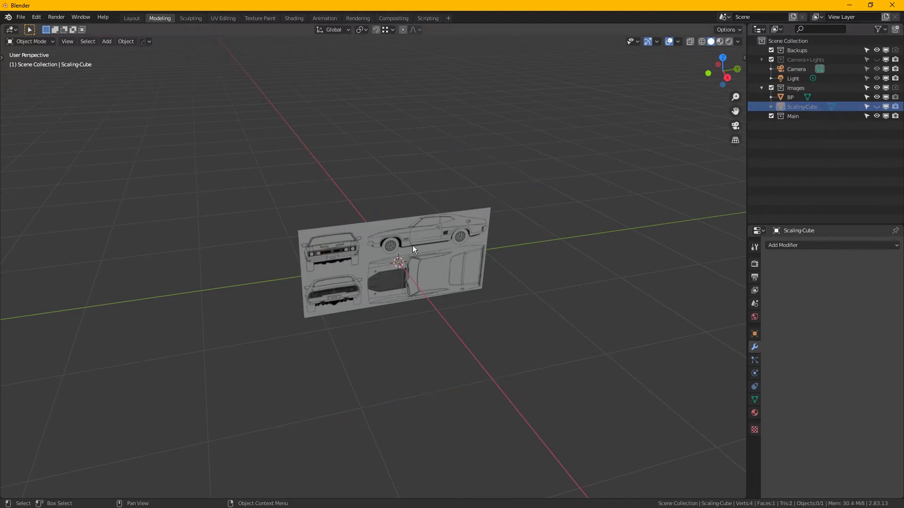
pyautogui.click(383, 245)
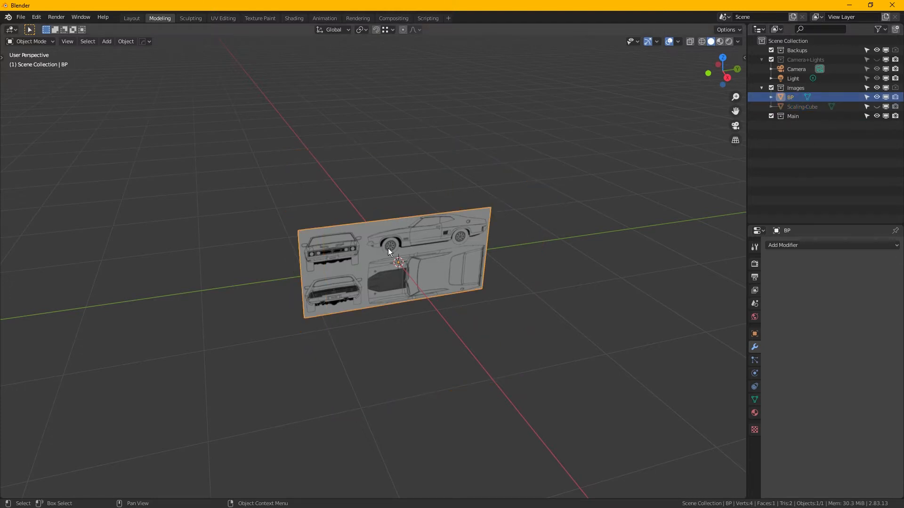
# - In the BP plane's mesh, add a vertical loop cut at the side-view car's front bumper, with an edge slide of about 0.33
pyautogui.moveTo(387, 248)
pyautogui.mouseDown(button='middle')
pyautogui.moveTo(360, 257)
pyautogui.moveTo(393, 258)
pyautogui.moveTo(386, 255)
pyautogui.mouseUp(button='middle')
pyautogui.scroll(4, 396, 255)
pyautogui.scroll(3, 426, 247)
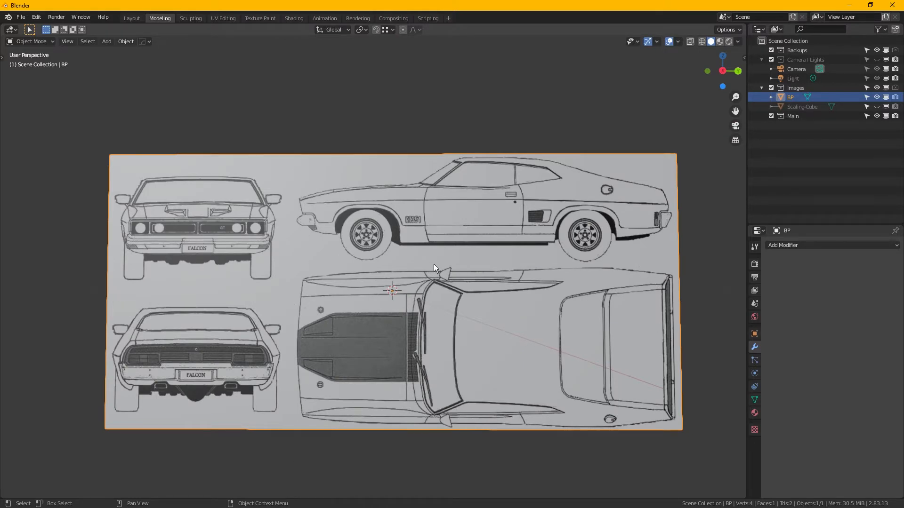
pyautogui.moveTo(434, 264); pyautogui.dragTo(345, 253, button='middle')
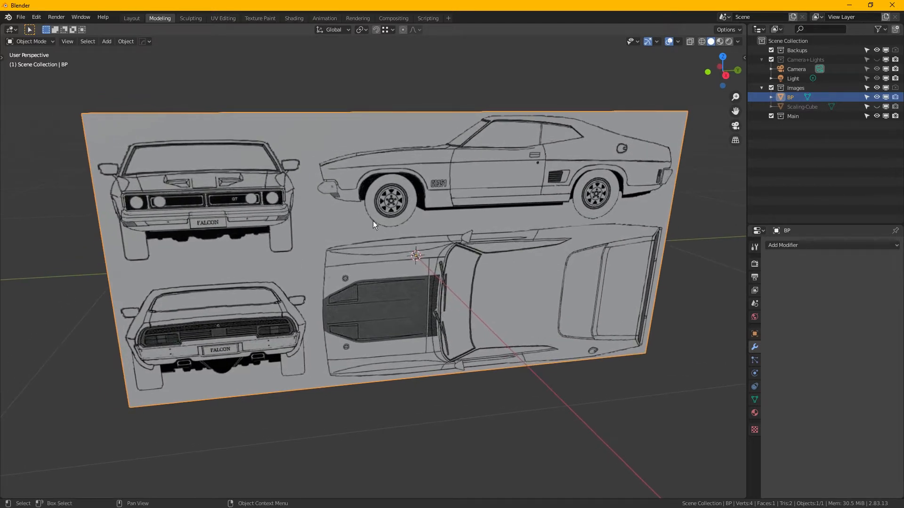
pyautogui.press('Tab')
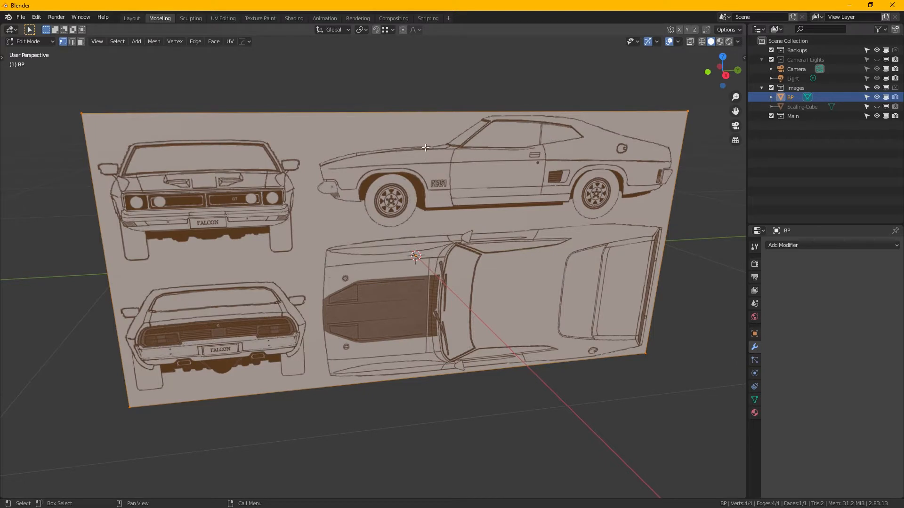
pyautogui.hotkey('ctrl', 'r')
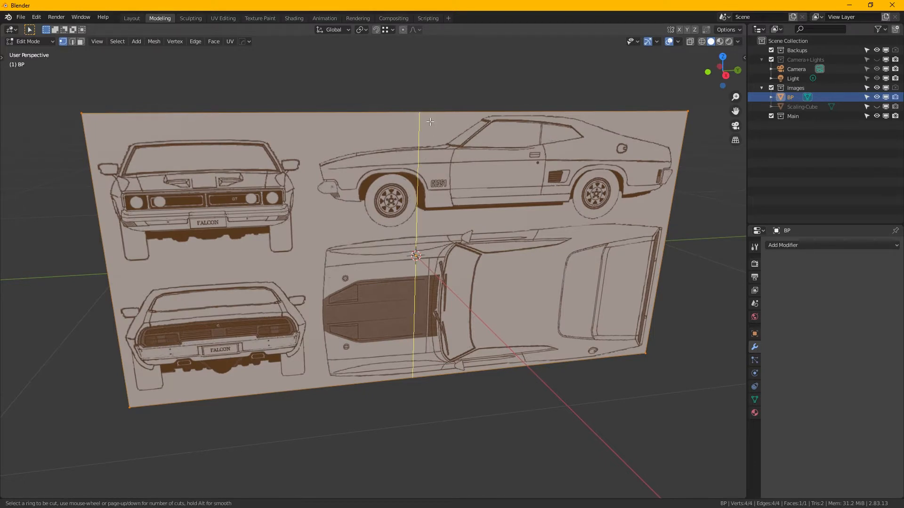
pyautogui.click(430, 122)
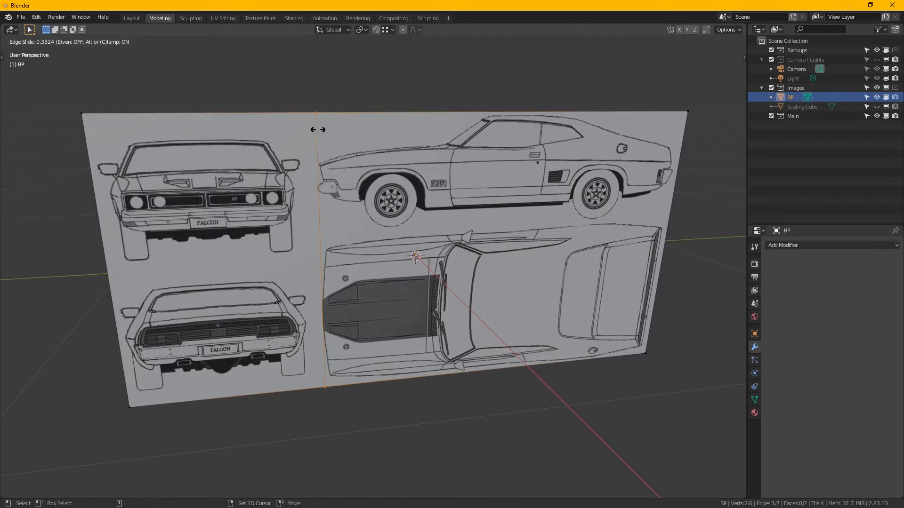
pyautogui.click(318, 130)
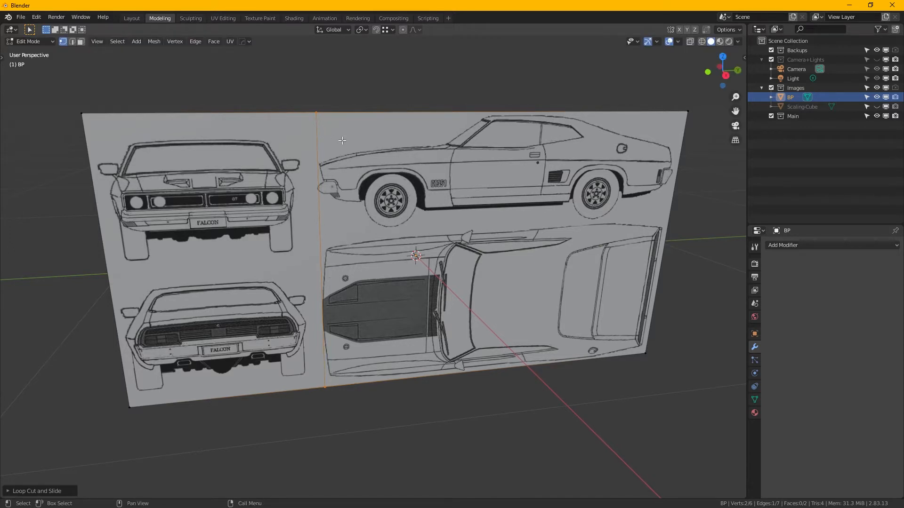
# - Turn on the Screencast Keys display in the viewport
pyautogui.press('n')
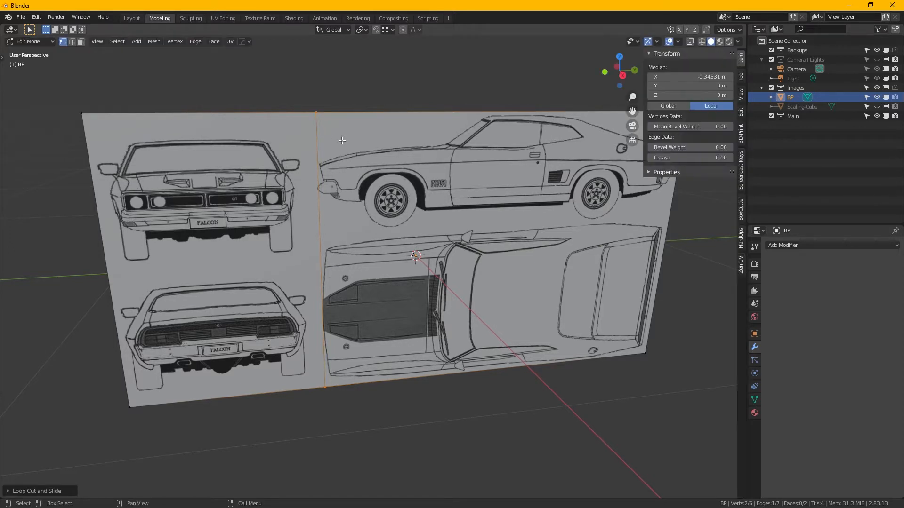
pyautogui.click(741, 172)
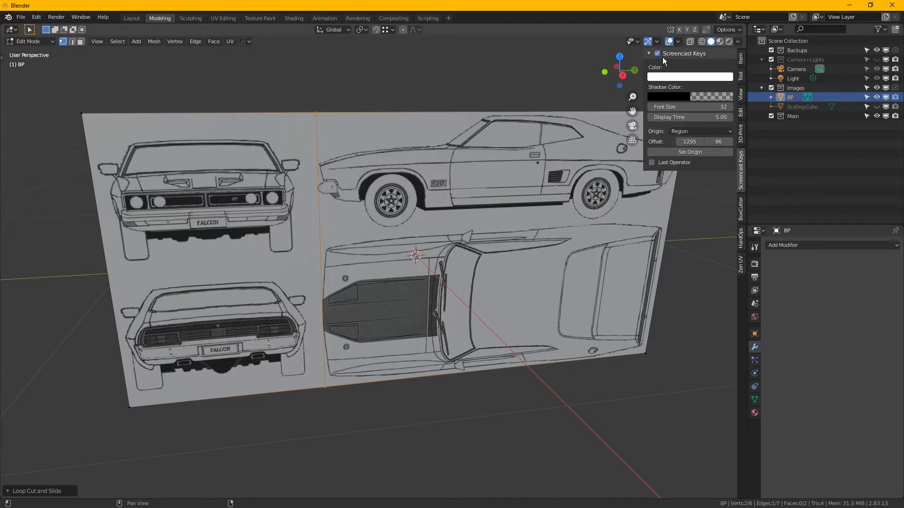
pyautogui.press('n')
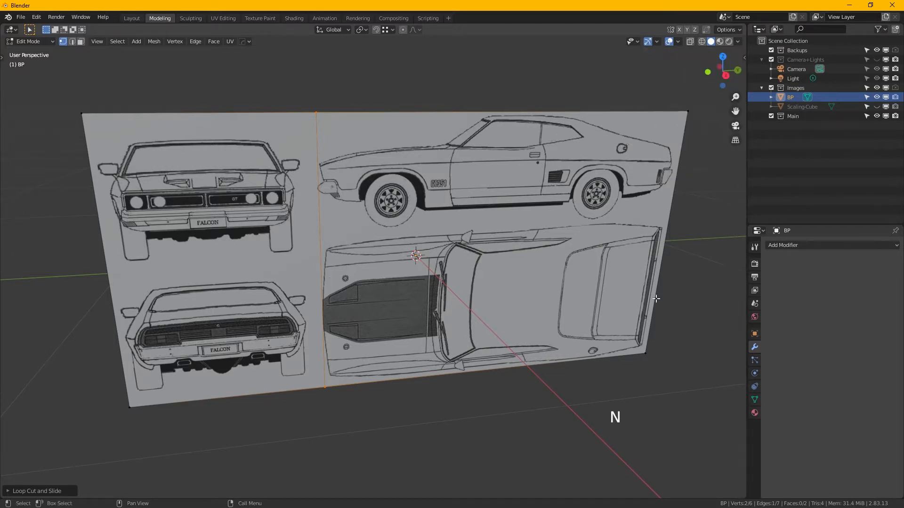
# - Add a vertical loop cut at the rear bumper of the side-view car, with an edge slide of about -0.96
pyautogui.moveTo(450, 221); pyautogui.dragTo(473, 191, button='middle')
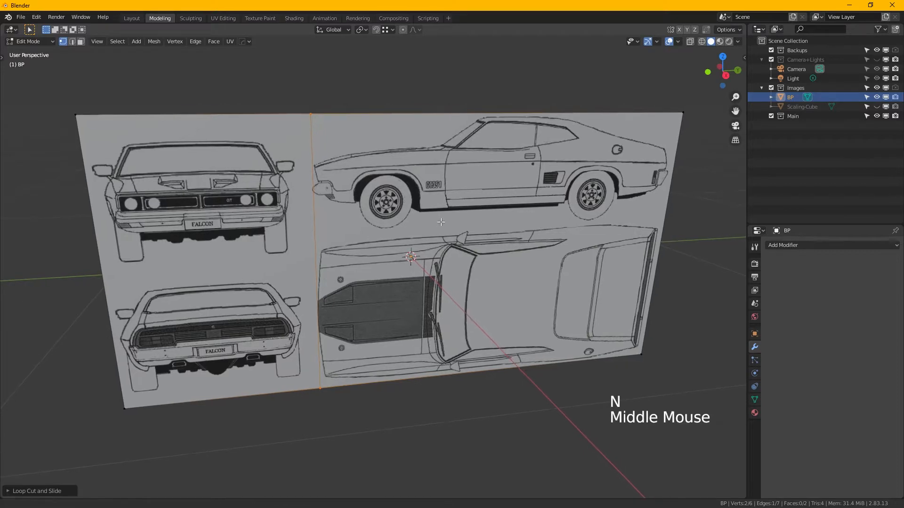
pyautogui.keyDown('alt'); pyautogui.middleClick(477, 239); pyautogui.keyUp('alt')
pyautogui.keyDown('alt'); pyautogui.middleClick(477, 239); pyautogui.keyUp('alt')
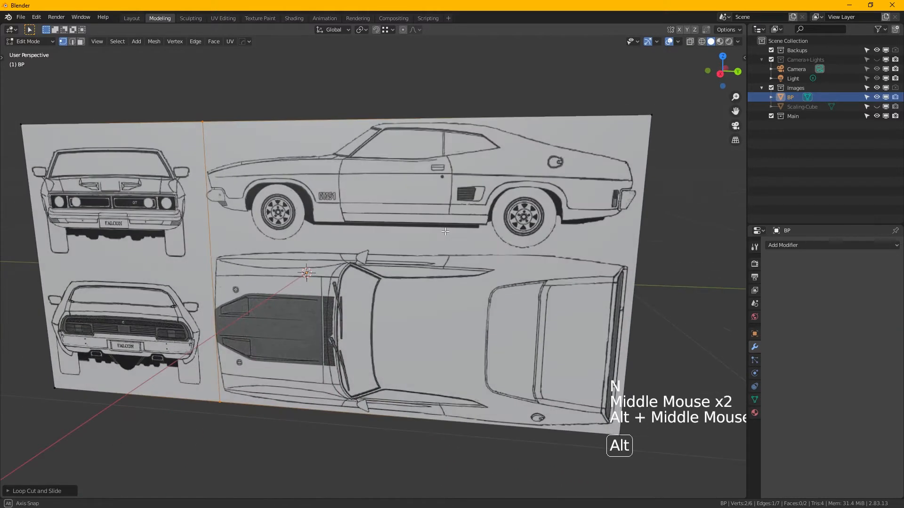
pyautogui.moveTo(476, 239); pyautogui.dragTo(547, 132, button='middle')
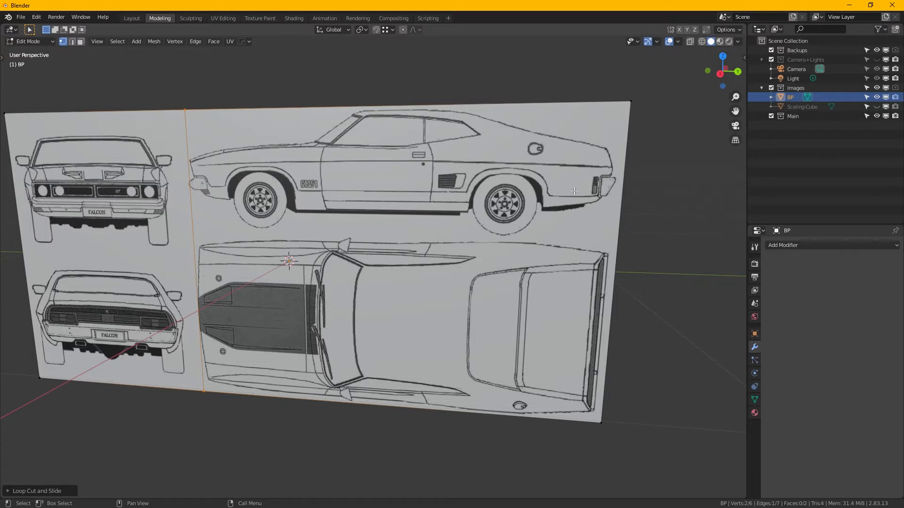
pyautogui.hotkey('ctrl', 'r')
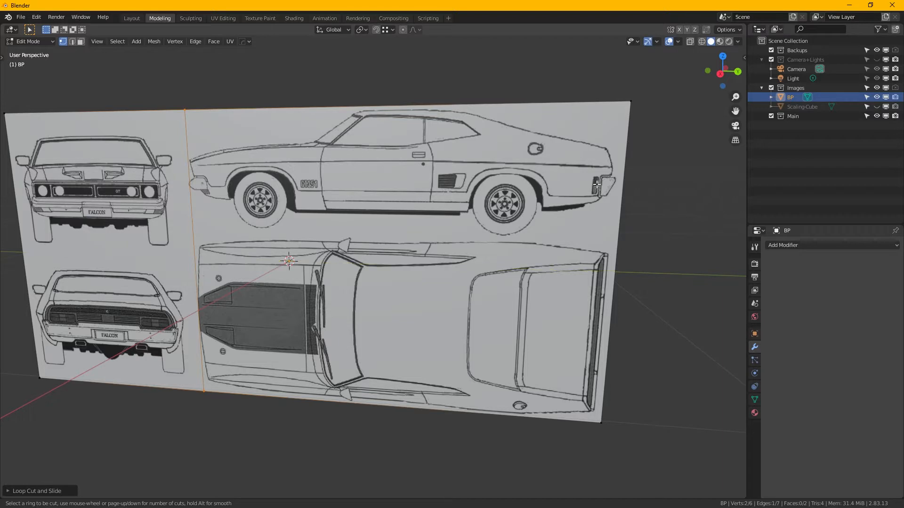
pyautogui.click(412, 116)
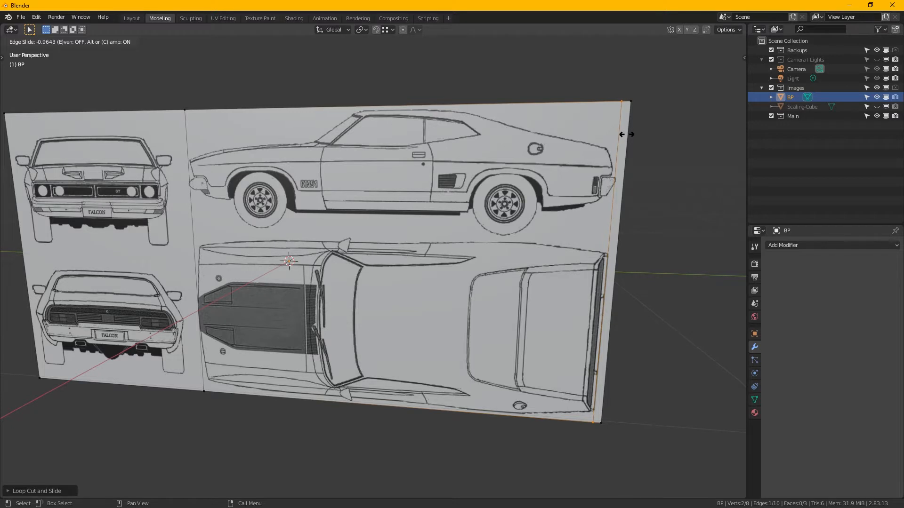
pyautogui.click(626, 134)
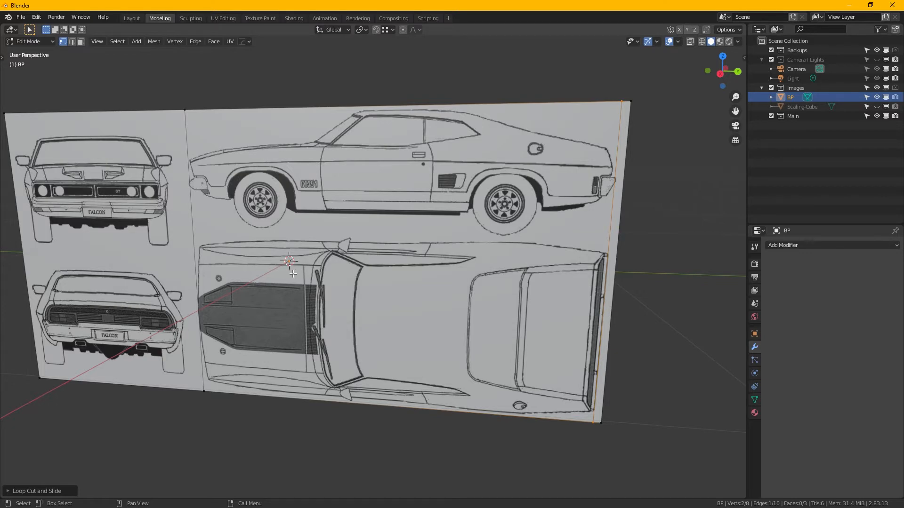
# - Add a vertical loop cut along the right edge of the front-view car's body, with an edge slide of about -0.77
pyautogui.moveTo(181, 278); pyautogui.dragTo(306, 251, button='middle')
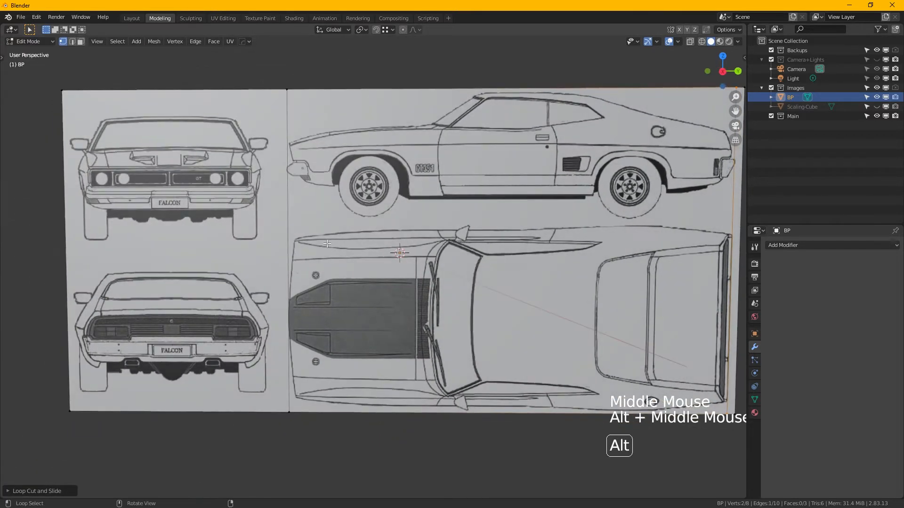
pyautogui.moveTo(227, 202); pyautogui.dragTo(315, 228, button='middle')
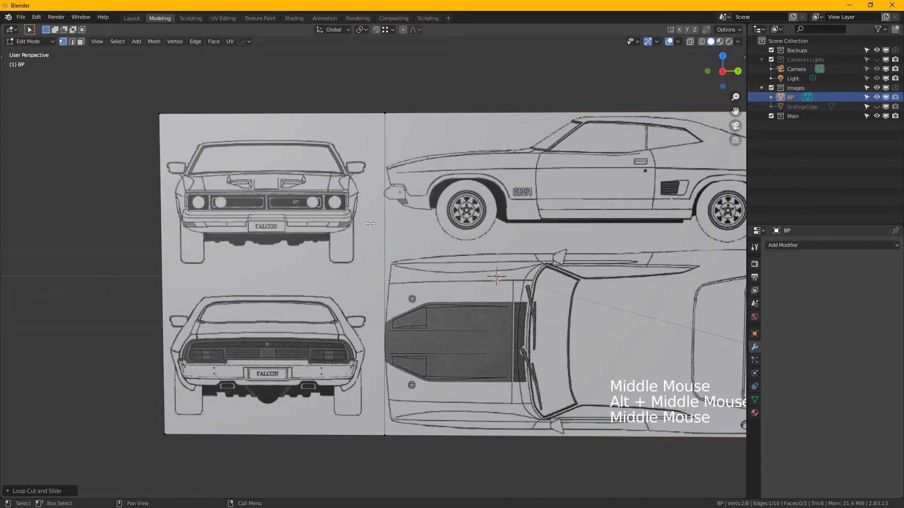
pyautogui.hotkey('ctrl', 'r')
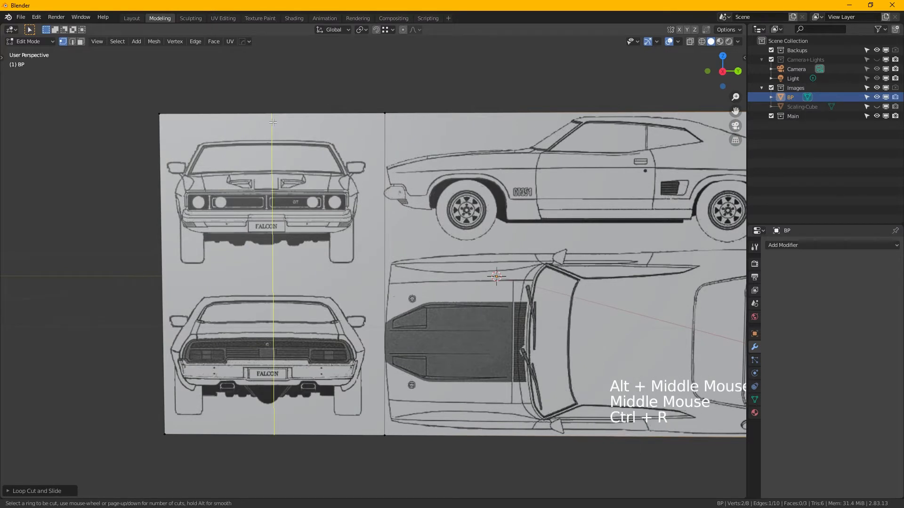
pyautogui.click(273, 122)
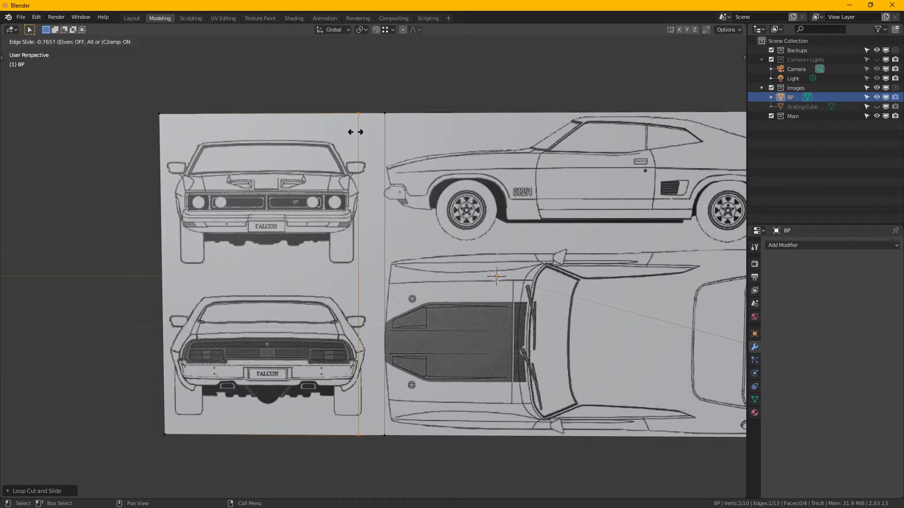
pyautogui.press('shift')
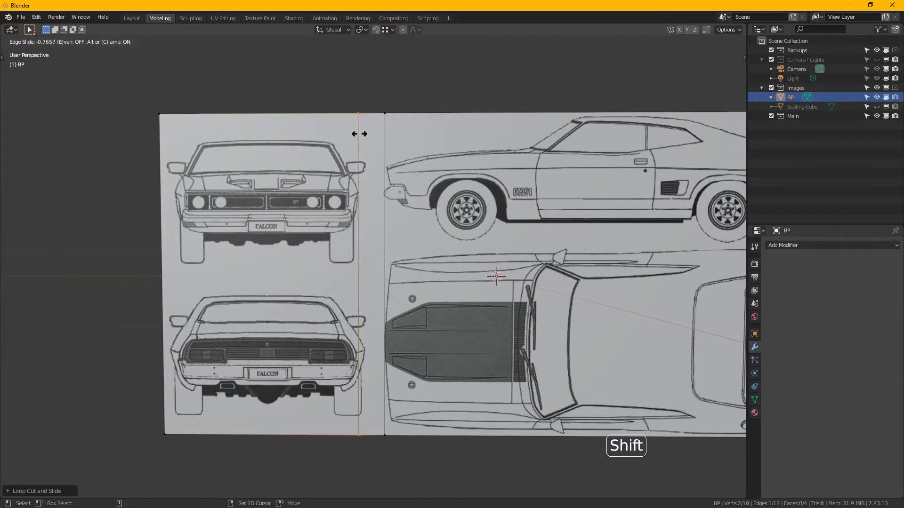
pyautogui.click(362, 135)
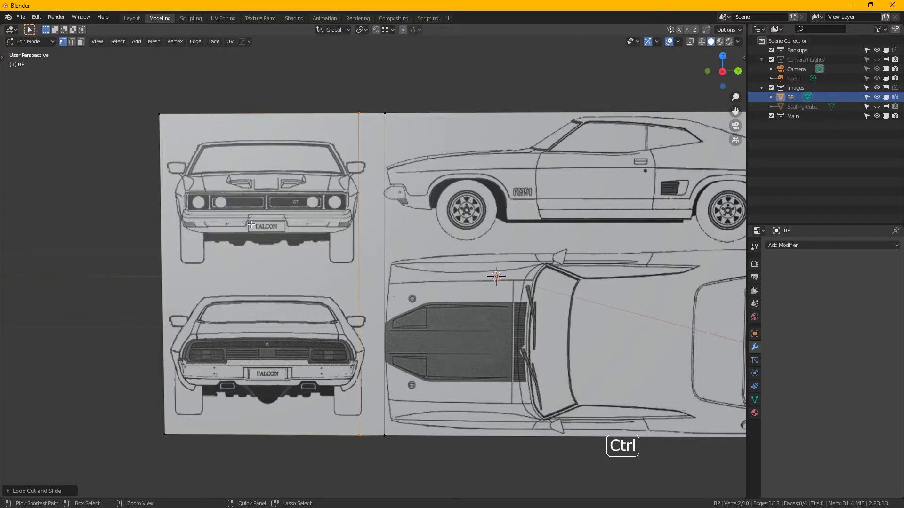
# - Add a vertical loop cut along the left edge of the front-view car's body
pyautogui.hotkey('ctrl', 'r')
pyautogui.click(259, 118)
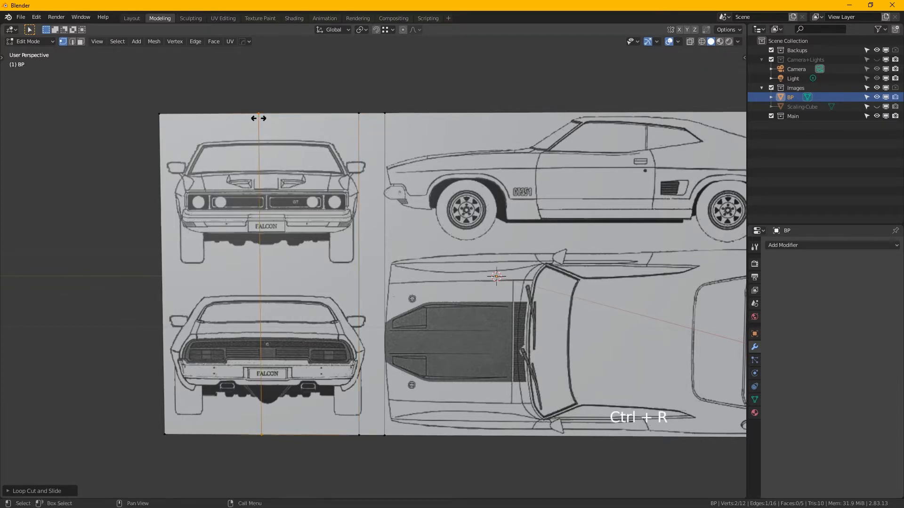
pyautogui.moveTo(259, 118); pyautogui.dragTo(164, 127)
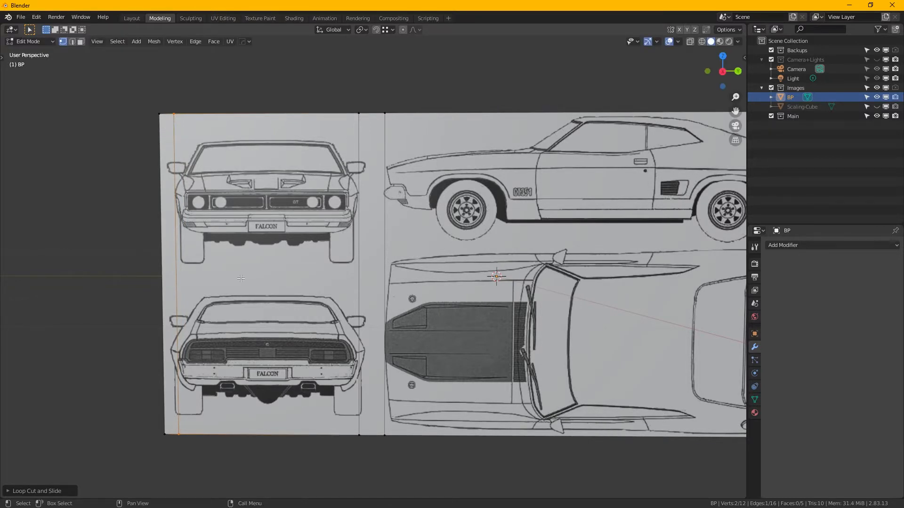
# - Add a horizontal loop cut along the bottom of the side-view car's wheels, with an edge slide of about -0.22
pyautogui.moveTo(480, 212); pyautogui.dragTo(191, 177, button='middle')
pyautogui.moveTo(336, 255); pyautogui.dragTo(345, 258, button='middle')
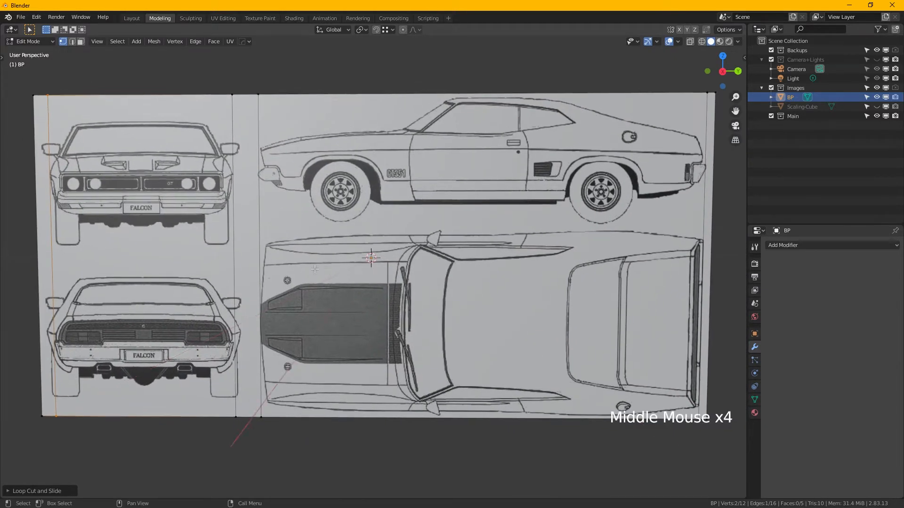
pyautogui.middleClick(345, 259)
pyautogui.press('ctrl')
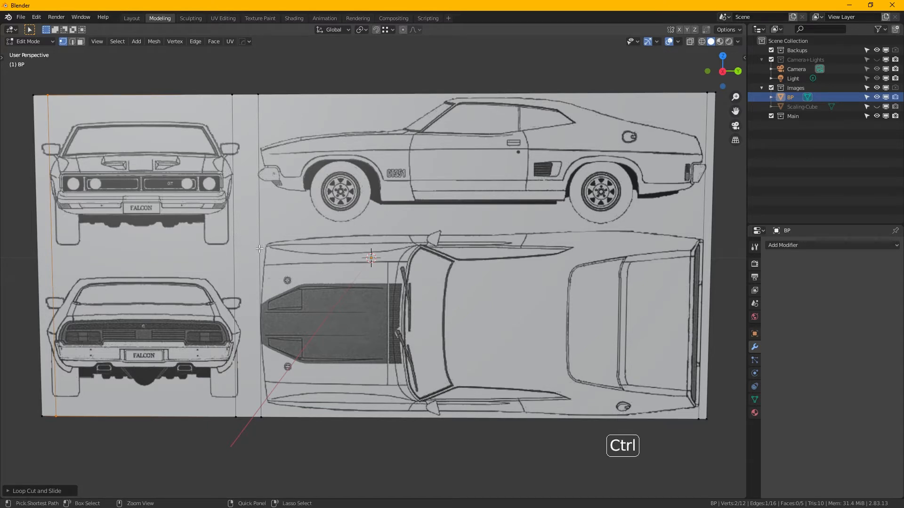
pyautogui.hotkey('ctrl', 'r')
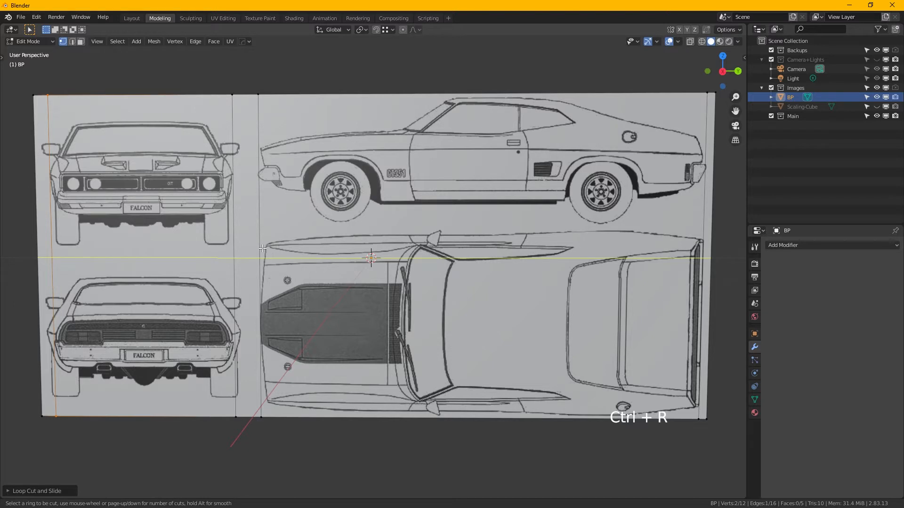
pyautogui.click(262, 248)
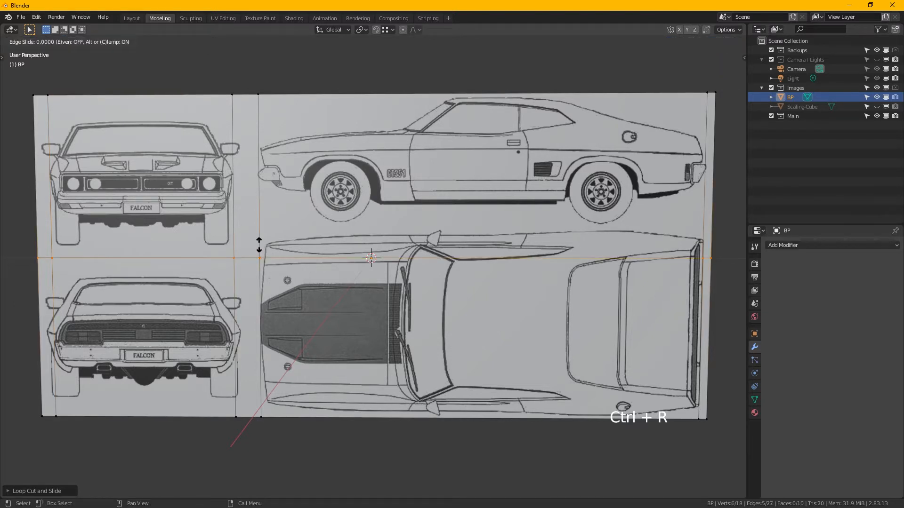
pyautogui.click(258, 212)
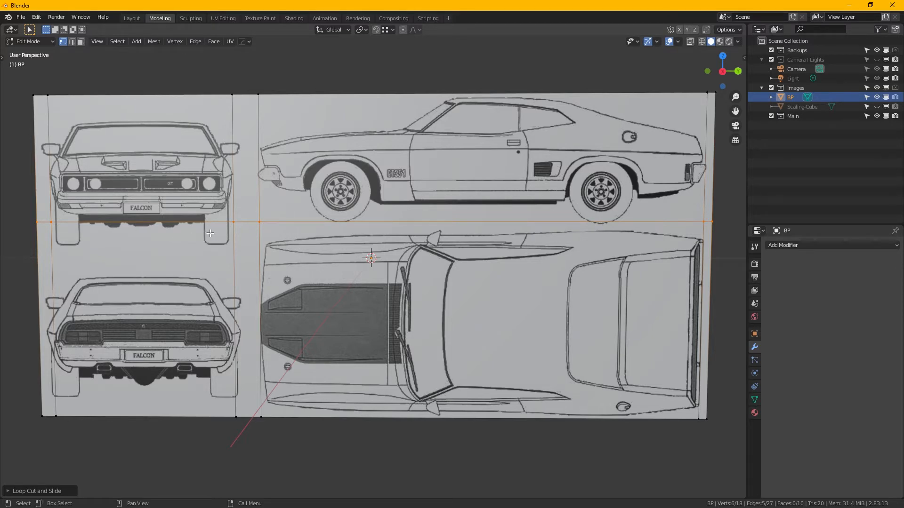
# - Add a horizontal loop cut along the bottom of the front-view car's tyres, with an edge slide of about -0.76
pyautogui.keyDown('shift'); pyautogui.moveTo(212, 236); pyautogui.dragTo(270, 245, button='middle'); pyautogui.keyUp('shift')
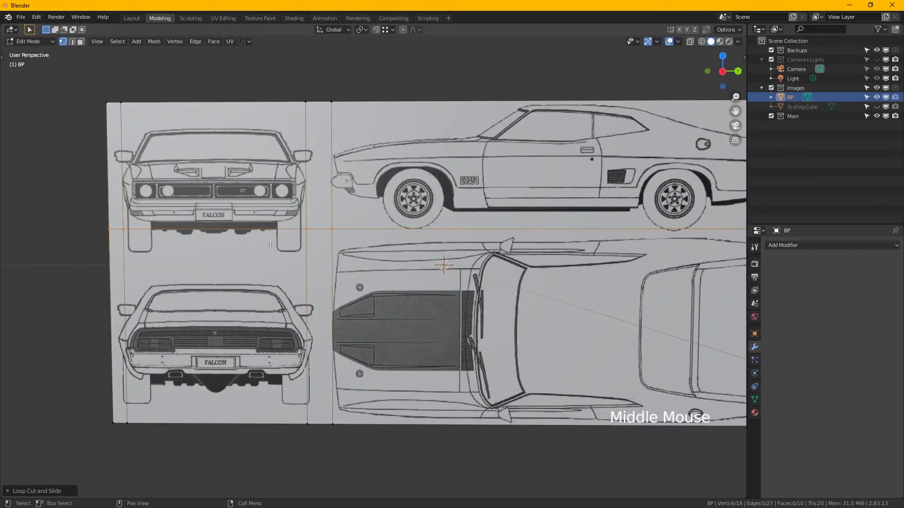
pyautogui.hotkey('ctrl', 'r')
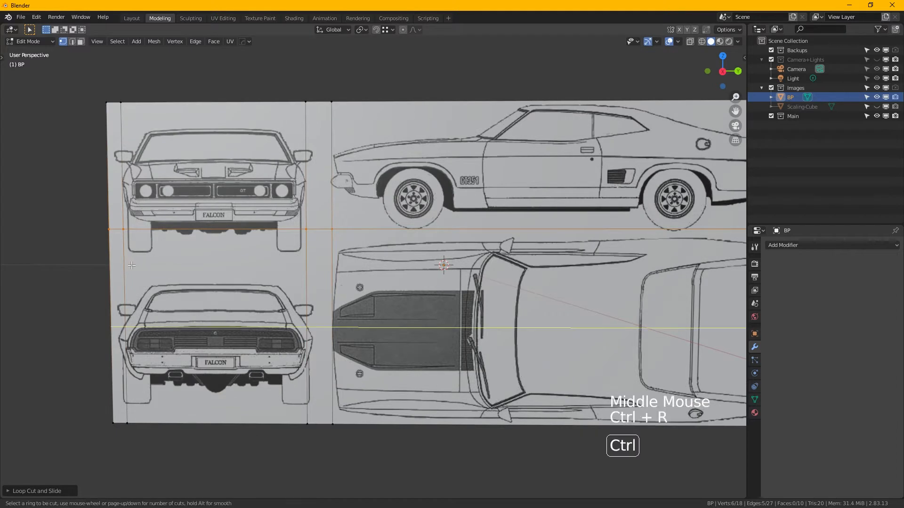
pyautogui.click(130, 257)
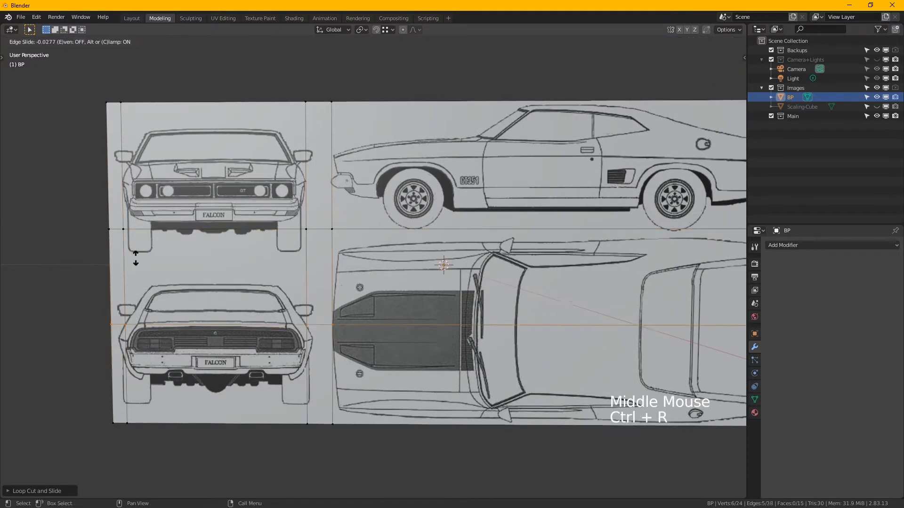
pyautogui.click(228, 189)
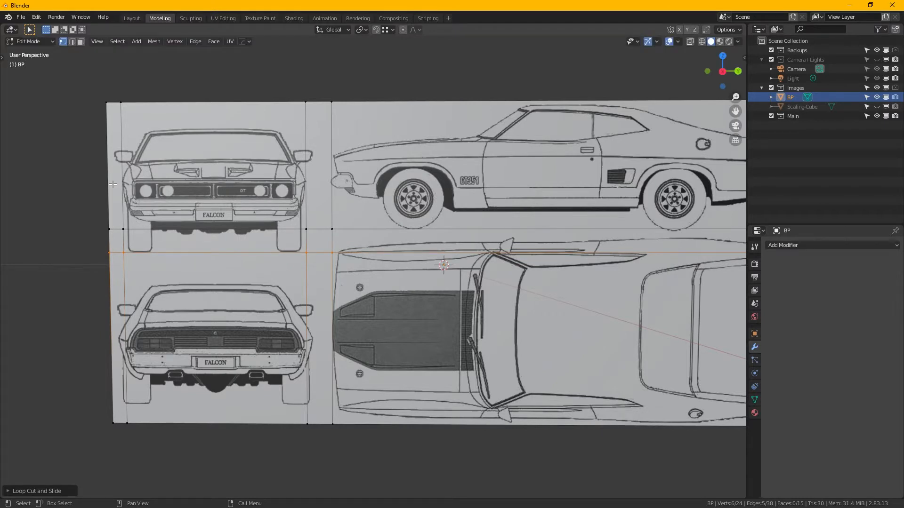
# - Add a horizontal loop cut along the top of the front-view car's roof
pyautogui.hotkey('ctrl', 'r')
pyautogui.click(135, 172)
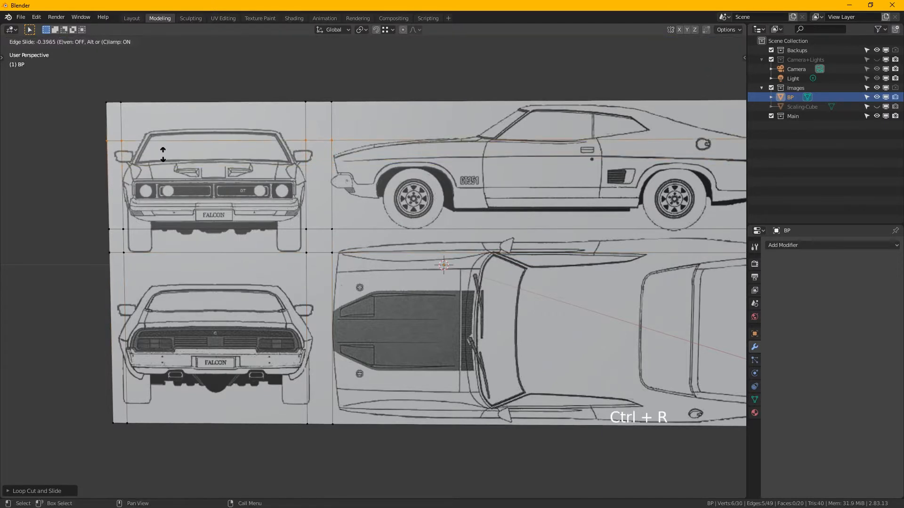
pyautogui.click(174, 145)
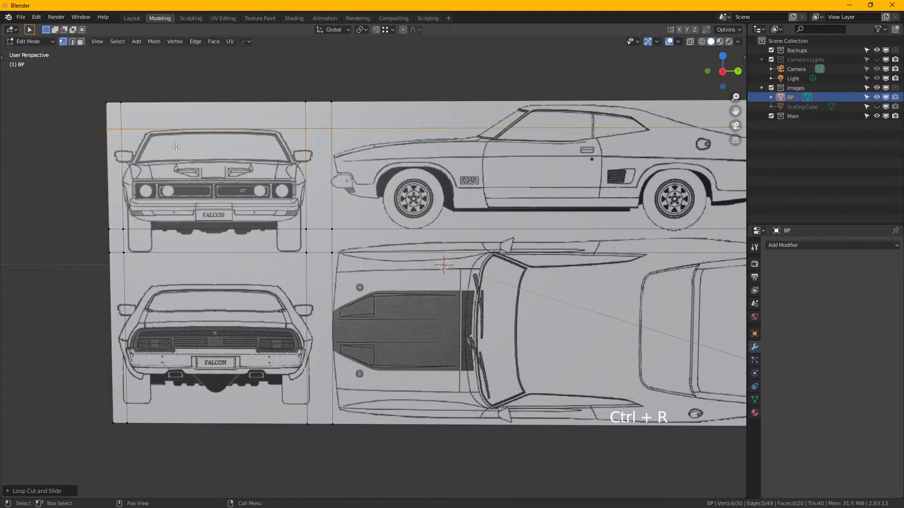
# - Add a horizontal loop cut along the top of the side-view car's roof, with an edge slide of about -0.71
pyautogui.hotkey('ctrl', 'r')
pyautogui.click(305, 112)
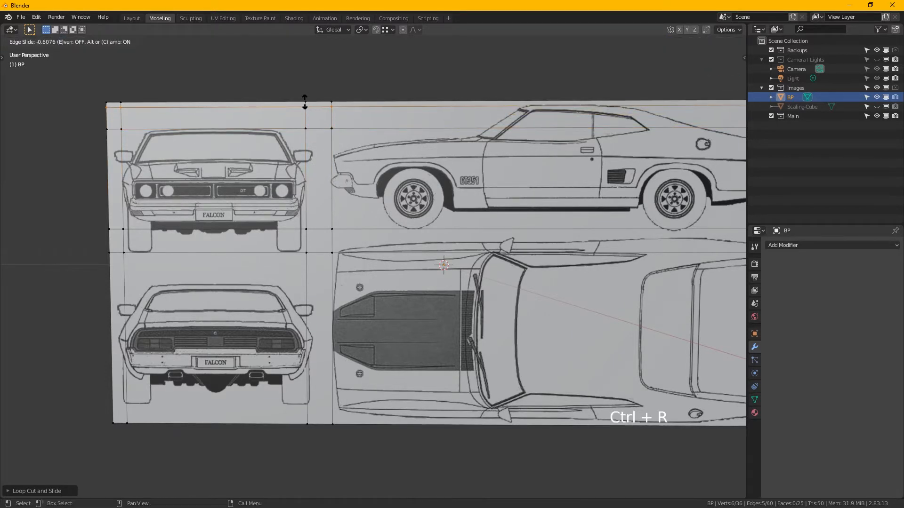
pyautogui.press('shift')
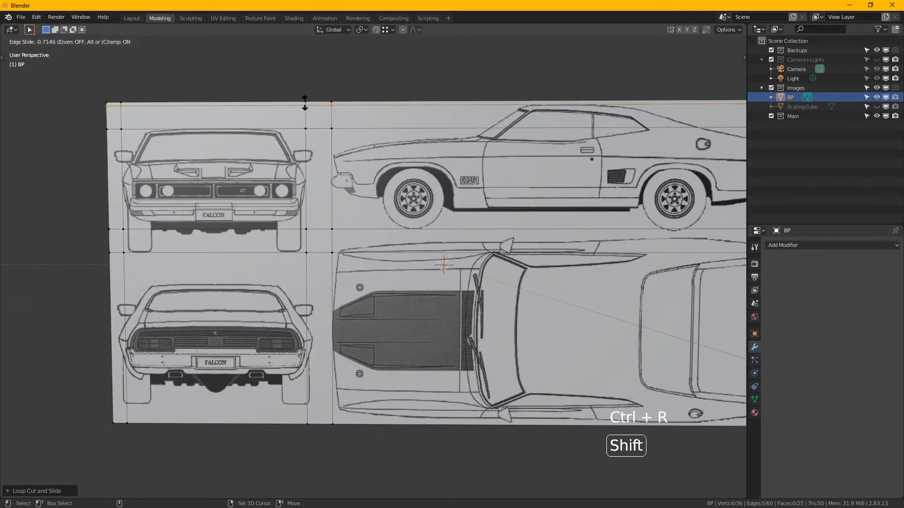
pyautogui.click(305, 101)
# - Add a horizontal loop cut along the upper side of the top-view car's body, with an edge slide of about -0.24
pyautogui.keyDown('shift'); pyautogui.moveTo(543, 251); pyautogui.dragTo(395, 208, button='middle'); pyautogui.keyUp('shift')
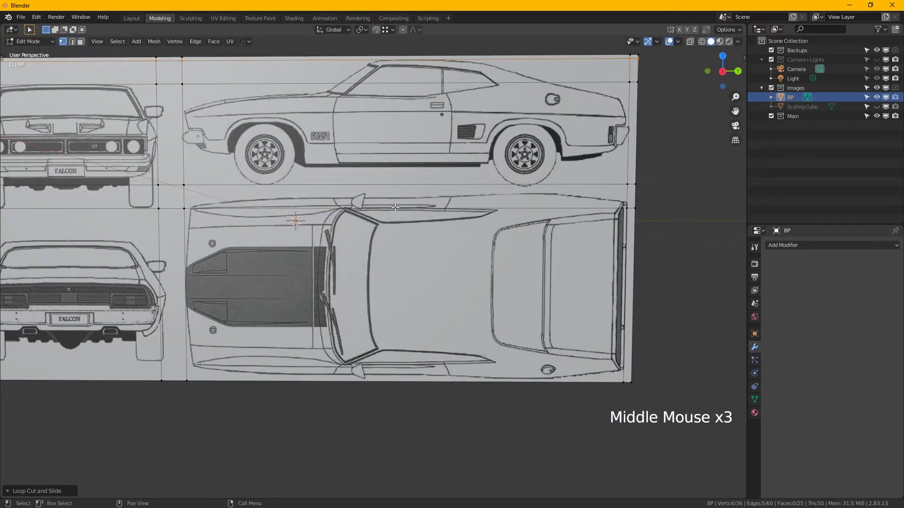
pyautogui.keyDown('shift'); pyautogui.moveTo(256, 204); pyautogui.dragTo(329, 193, button='middle'); pyautogui.keyUp('shift')
pyautogui.keyDown('shift'); pyautogui.moveTo(329, 193); pyautogui.dragTo(328, 192, button='middle'); pyautogui.keyUp('shift')
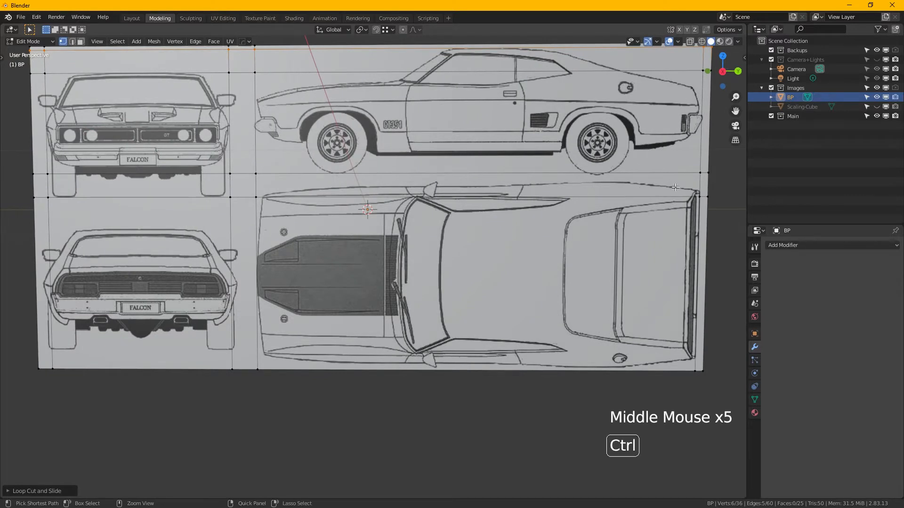
pyautogui.hotkey('ctrl', 'r')
pyautogui.click(702, 189)
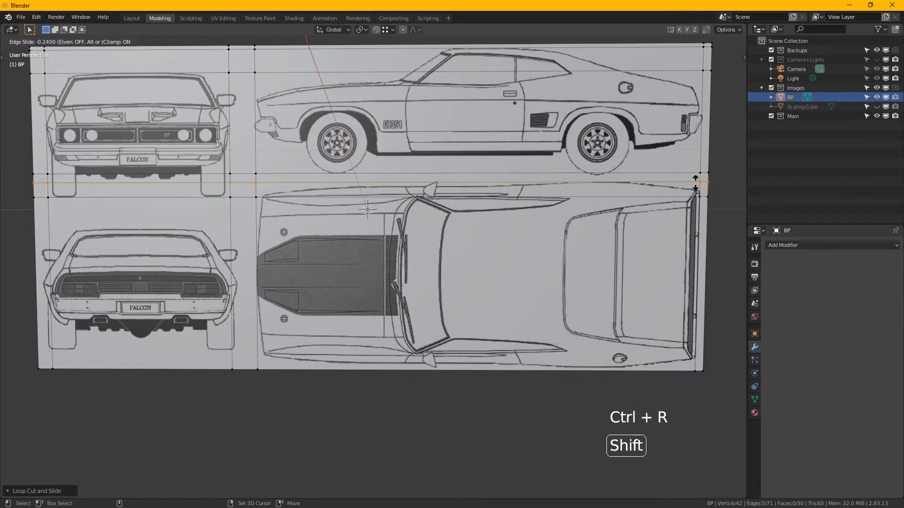
pyautogui.click(695, 183)
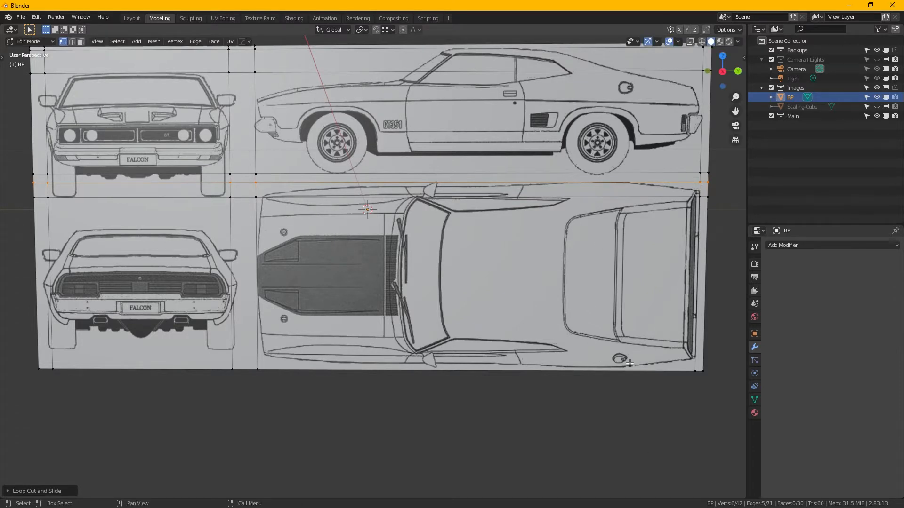
# - Add a horizontal loop cut along the lower side of the top-view car's body, with an edge slide of about 0.96
pyautogui.press('ctrl')
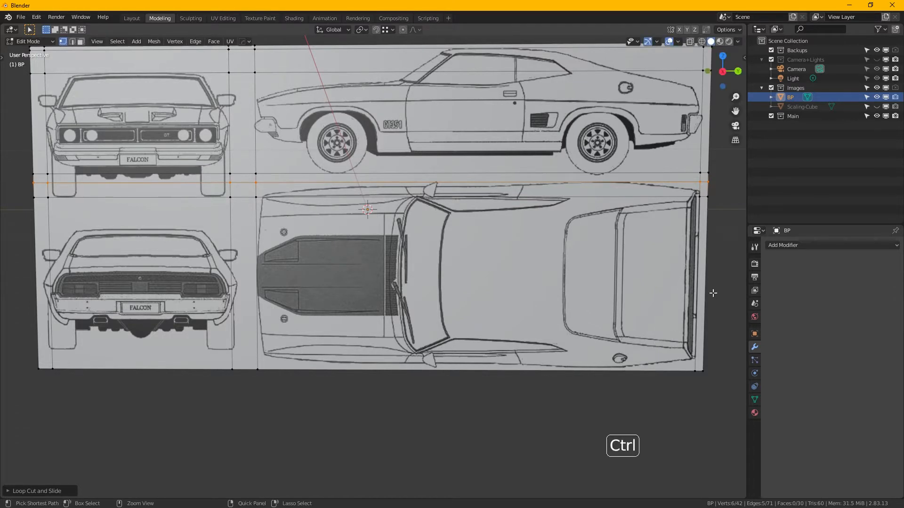
pyautogui.hotkey('ctrl', 'r')
pyautogui.click(693, 273)
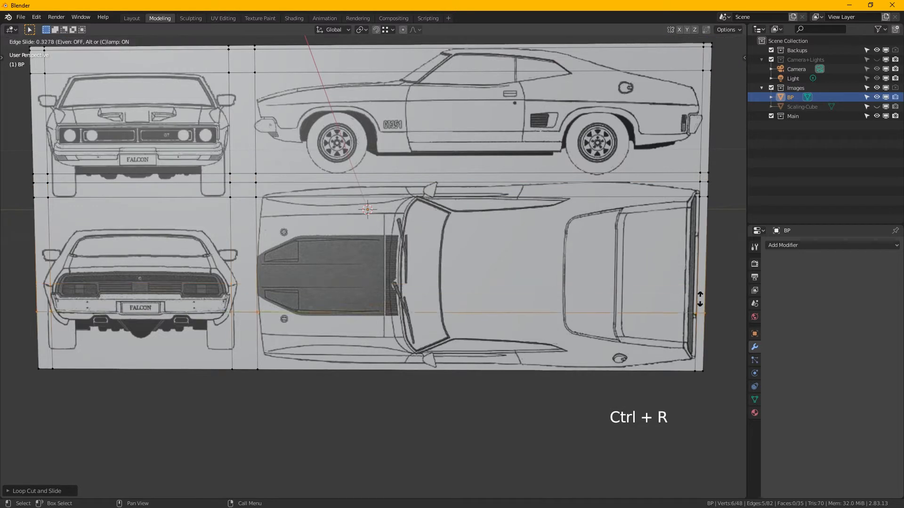
pyautogui.press('shift')
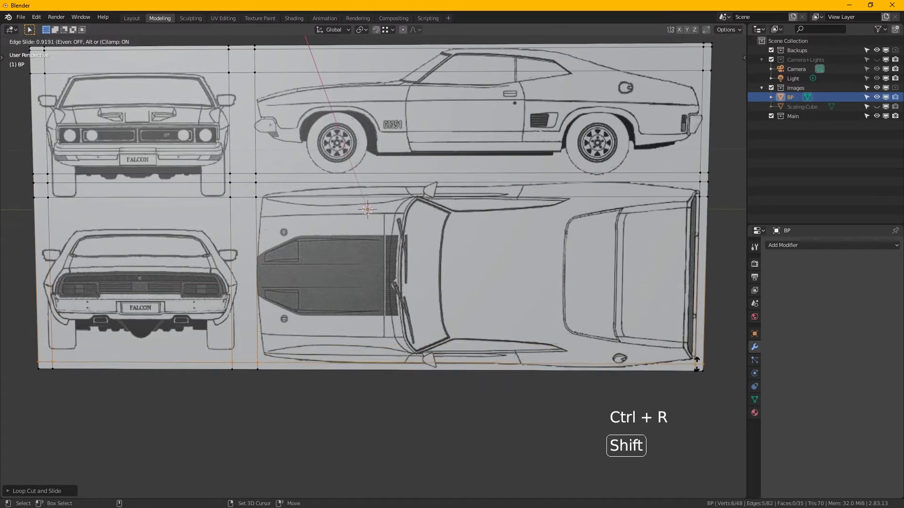
pyautogui.click(697, 400)
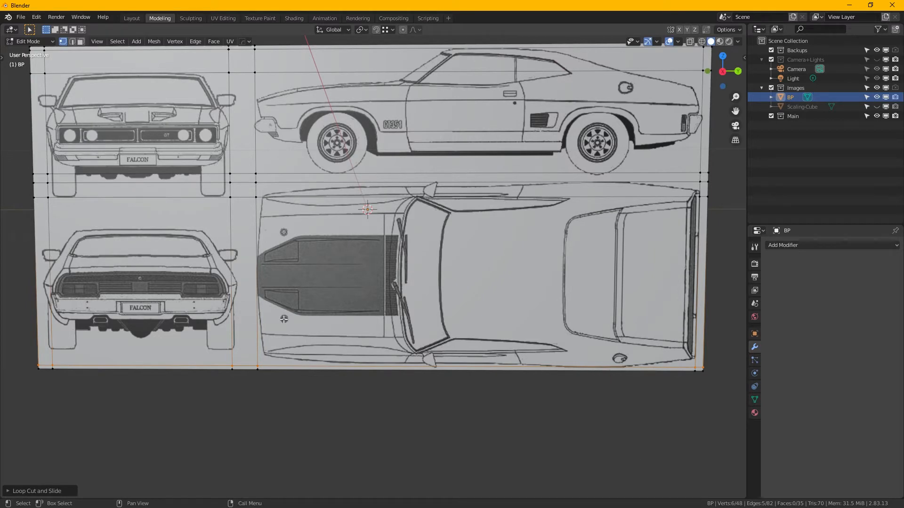
# - Add a horizontal loop cut along the top of the rear-view car's roof, with an edge slide of about -0.63
pyautogui.moveTo(262, 321); pyautogui.dragTo(487, 269, button='middle')
pyautogui.scroll(1, 459, 274)
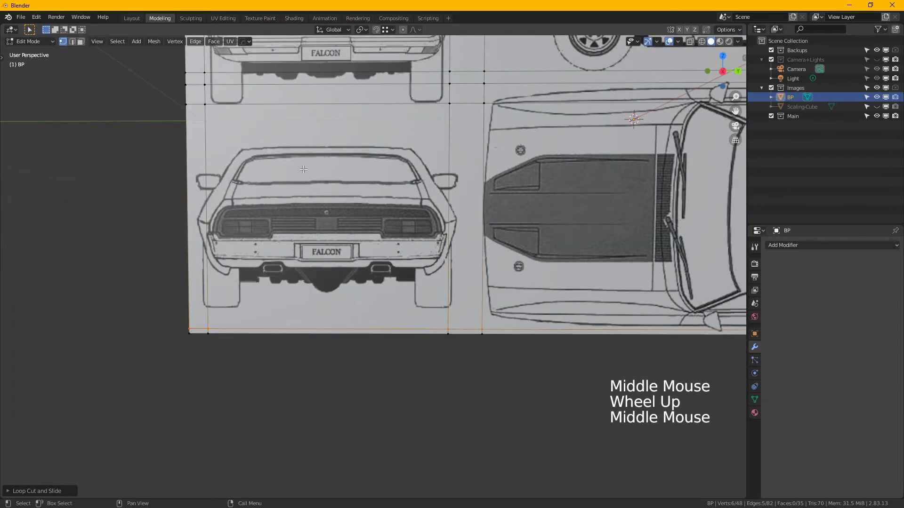
pyautogui.press('ctrl')
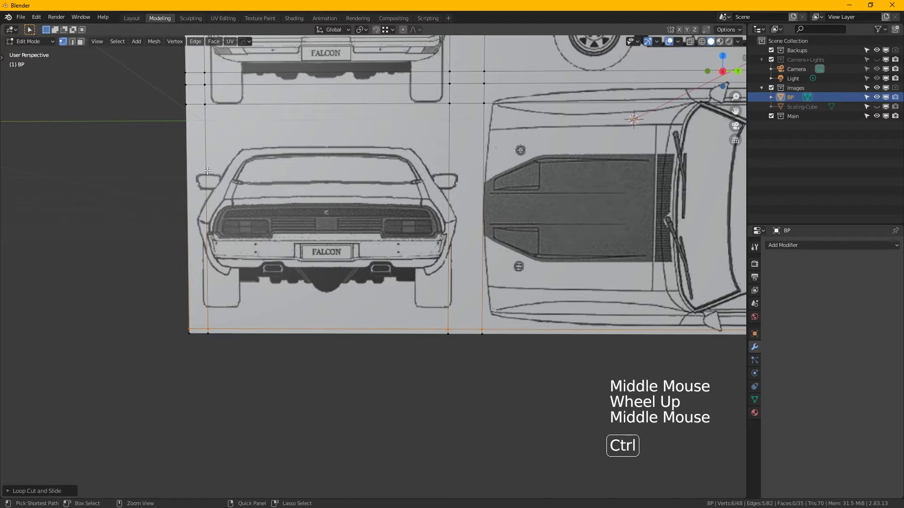
pyautogui.hotkey('ctrl', 'r')
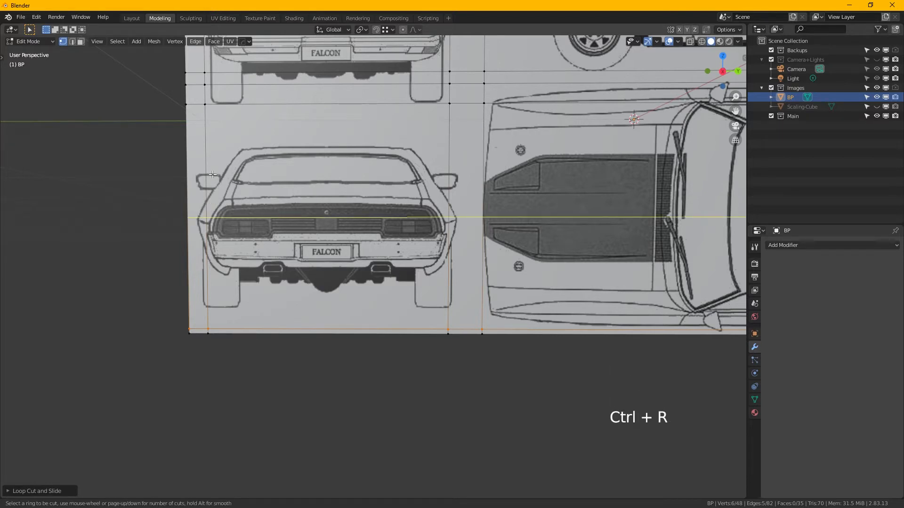
pyautogui.click(216, 218)
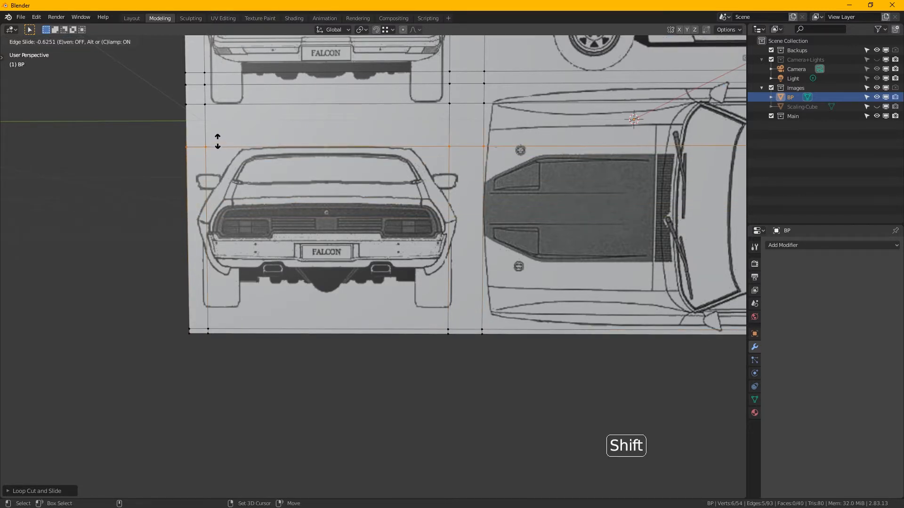
pyautogui.click(218, 146)
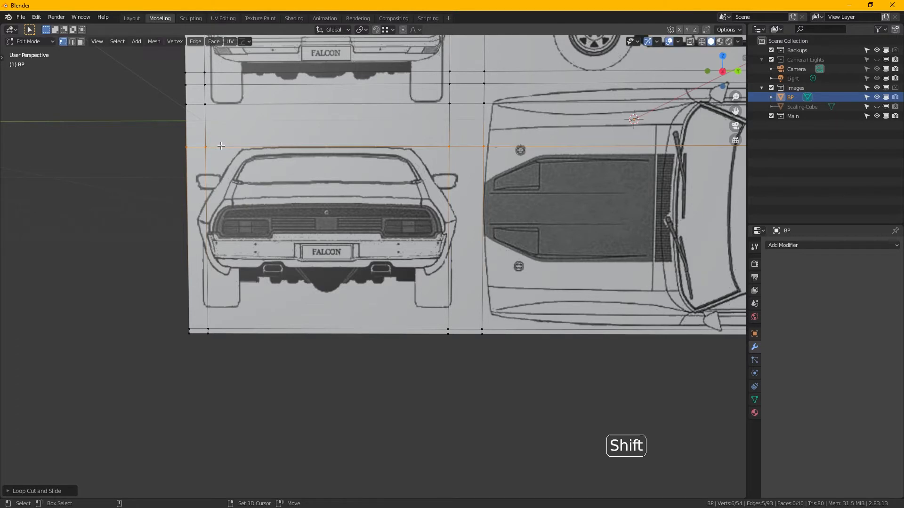
# - Add a horizontal loop cut along the bottom of the rear-view car's tyres, with an edge slide of about 0.76
pyautogui.hotkey('ctrl', 'r')
pyautogui.click(212, 253)
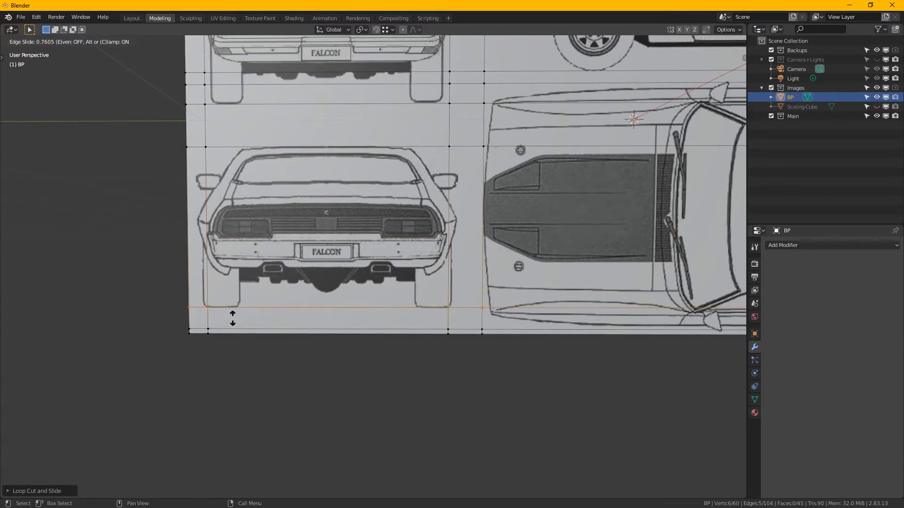
pyautogui.click(233, 319)
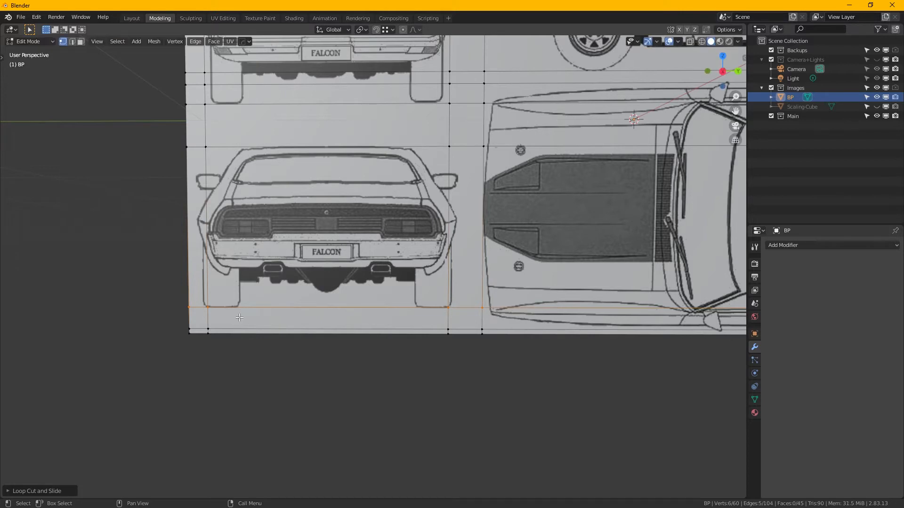
# - Select the four vertices along the rear-view car's right edge and enable the Move object gizmo
pyautogui.keyDown('shift'); pyautogui.moveTo(408, 152); pyautogui.dragTo(408, 179, button='middle'); pyautogui.keyUp('shift')
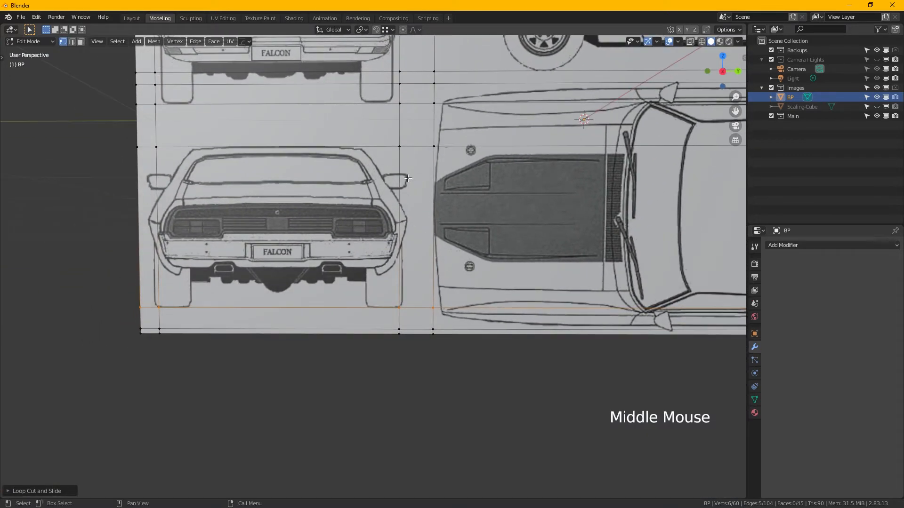
pyautogui.moveTo(385, 133); pyautogui.dragTo(421, 361)
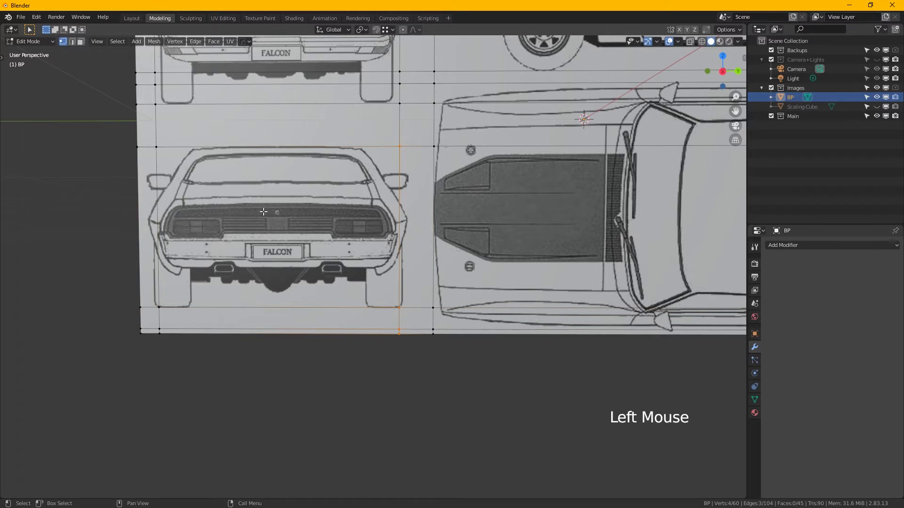
pyautogui.press('t')
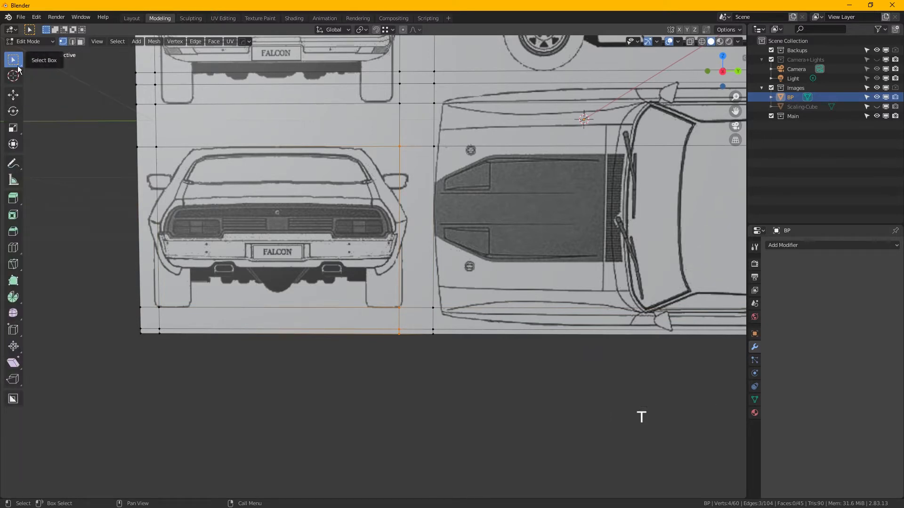
pyautogui.press('t')
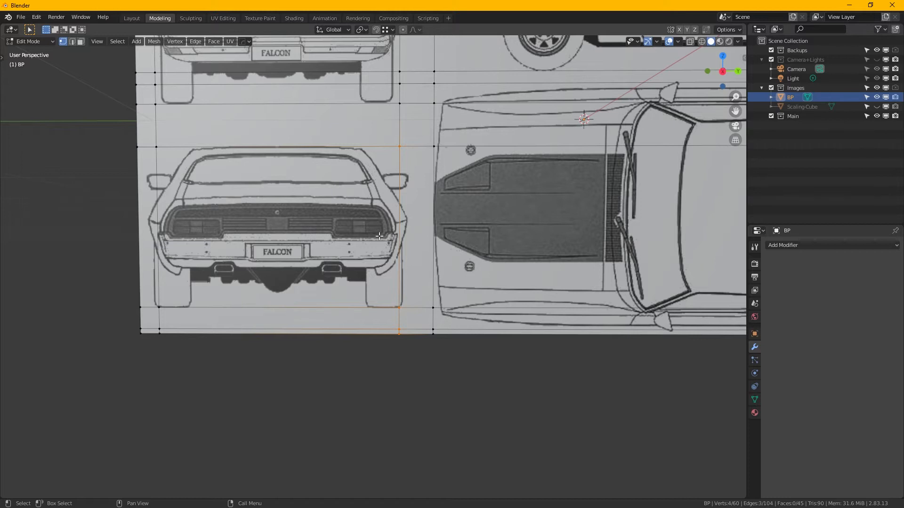
pyautogui.click(658, 42)
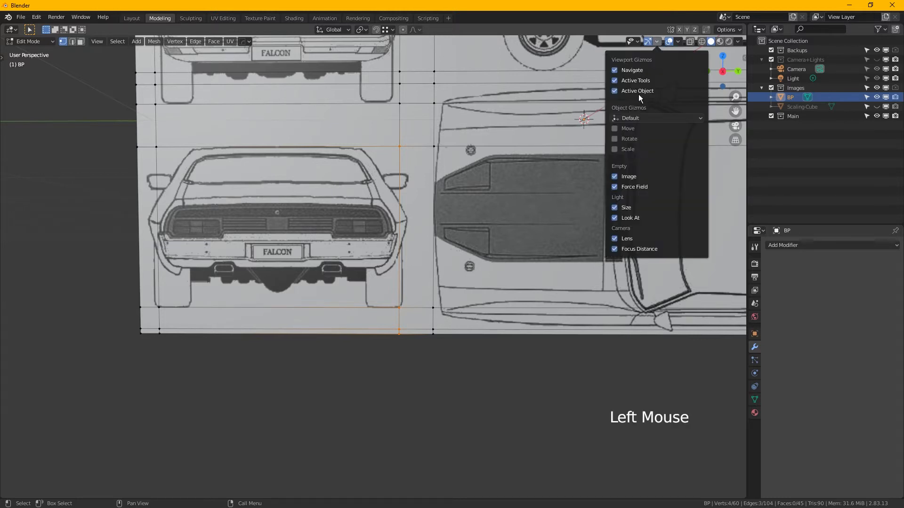
pyautogui.click(620, 132)
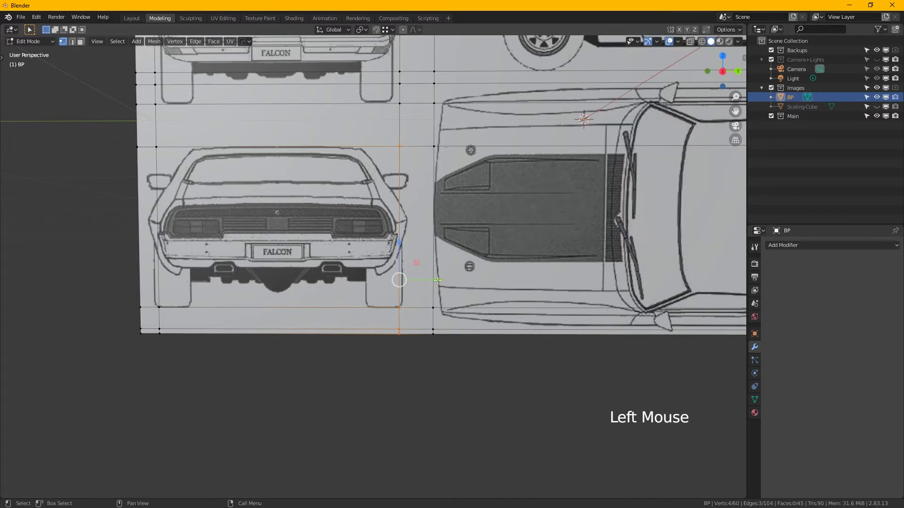
# - Try moving the rear view's right-edge vertices inward along Y, undo that move, and cancel a free move of the same vertices
pyautogui.moveTo(435, 281); pyautogui.dragTo(422, 266)
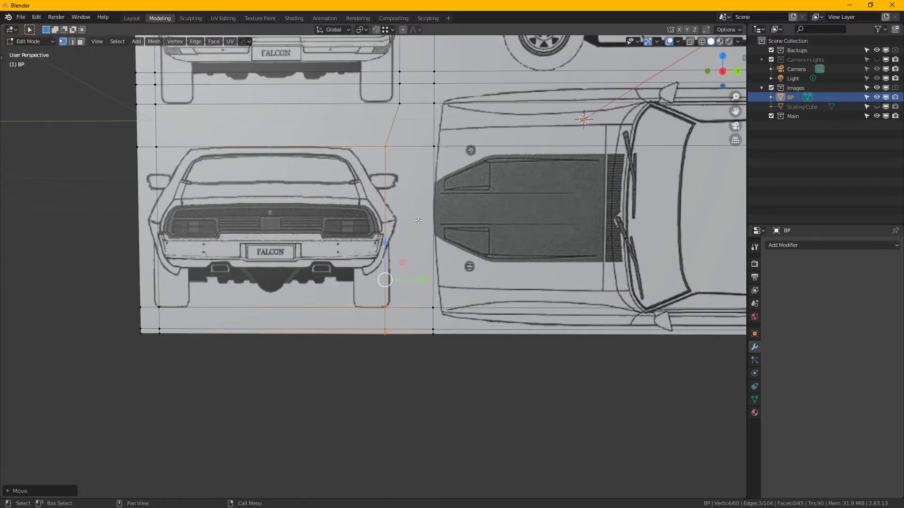
pyautogui.hotkey('ctrl', 'z')
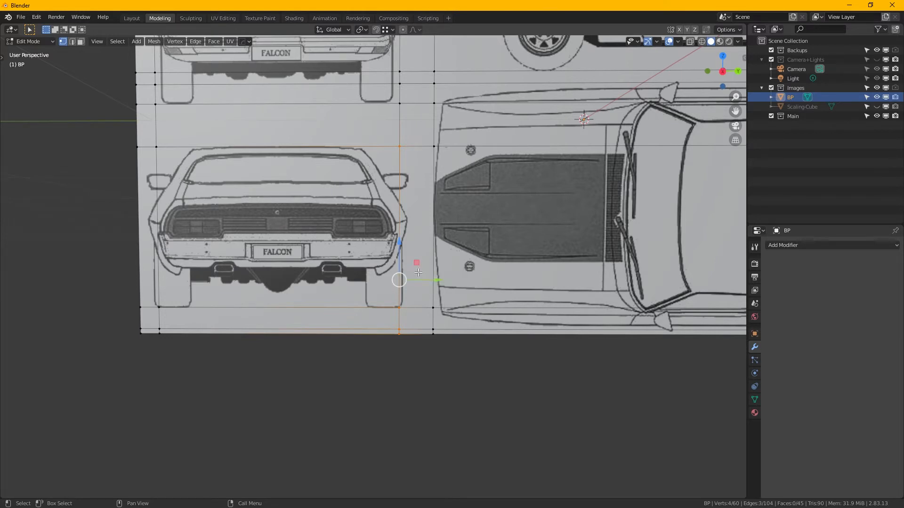
pyautogui.press('g')
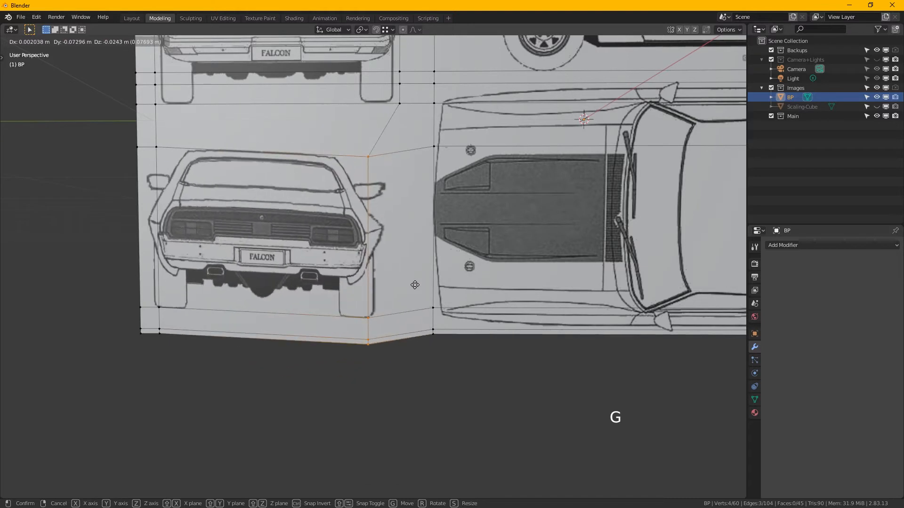
pyautogui.rightClick(414, 285)
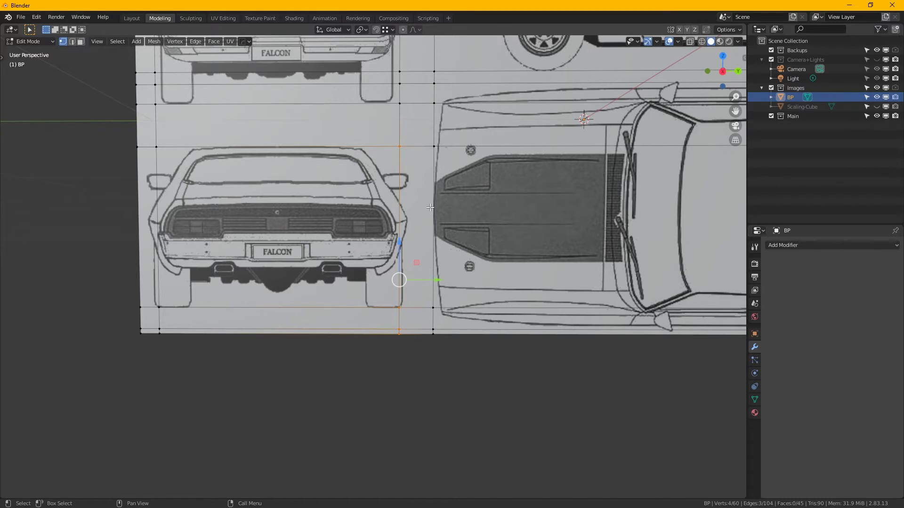
# - Edge-slide the selected vertices outward to the rear-view car's right mirror and body edge, by about 0.22
pyautogui.press('g')
pyautogui.press('g')
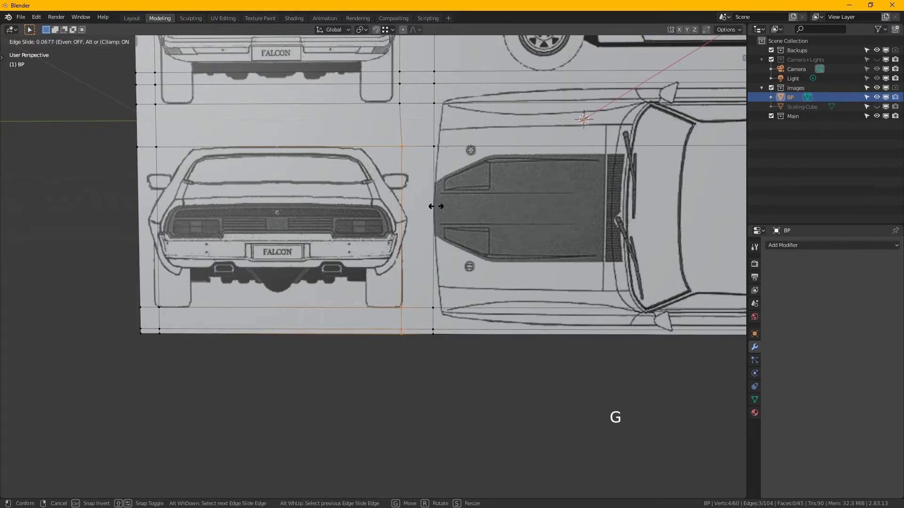
pyautogui.press('shift')
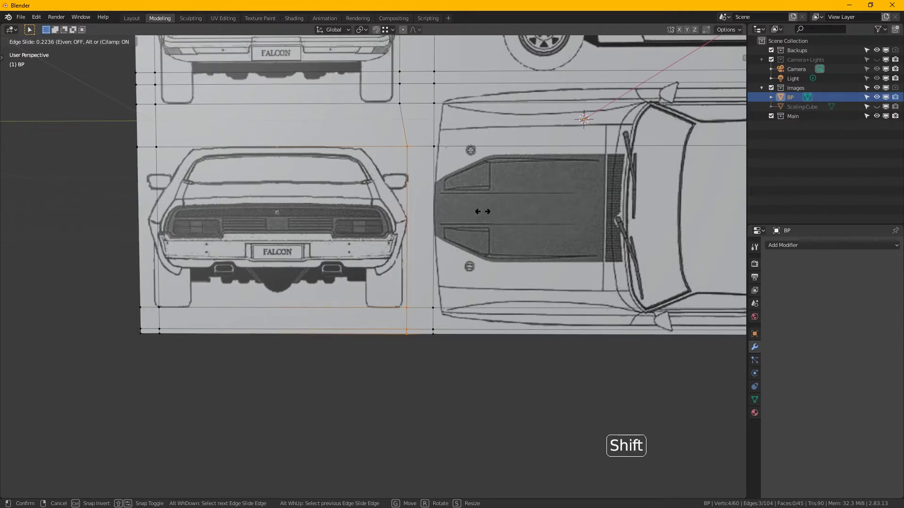
pyautogui.click(482, 211)
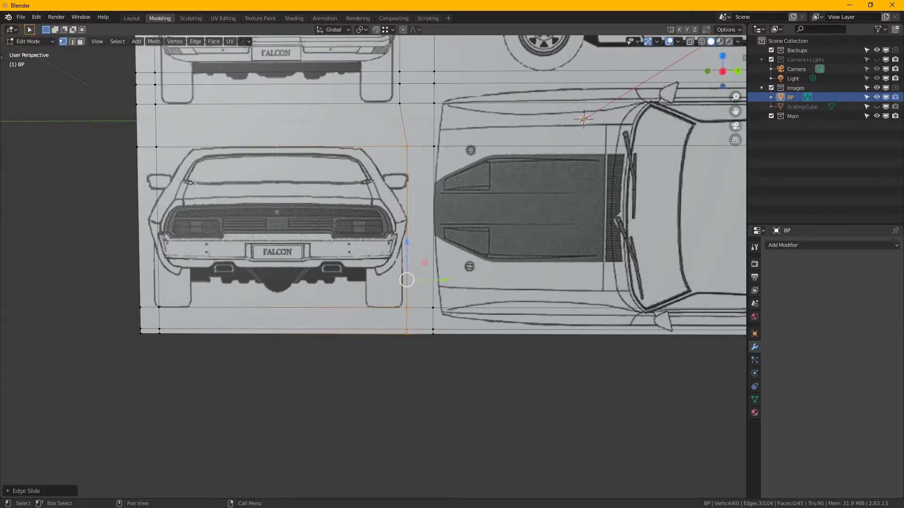
# - Select the four vertices along the rear-view car's left edge and edge-slide them outward to the tip of the left mirror
pyautogui.moveTo(146, 134); pyautogui.dragTo(192, 357)
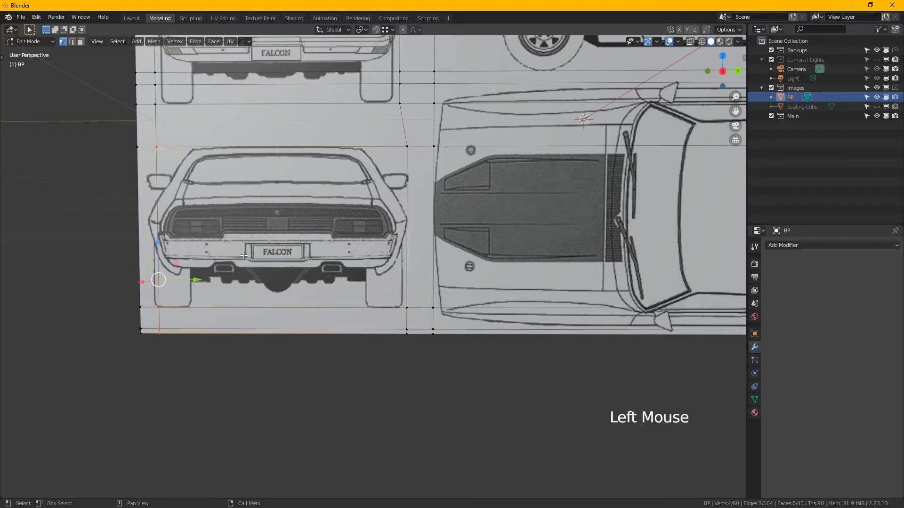
pyautogui.press('g')
pyautogui.press('g')
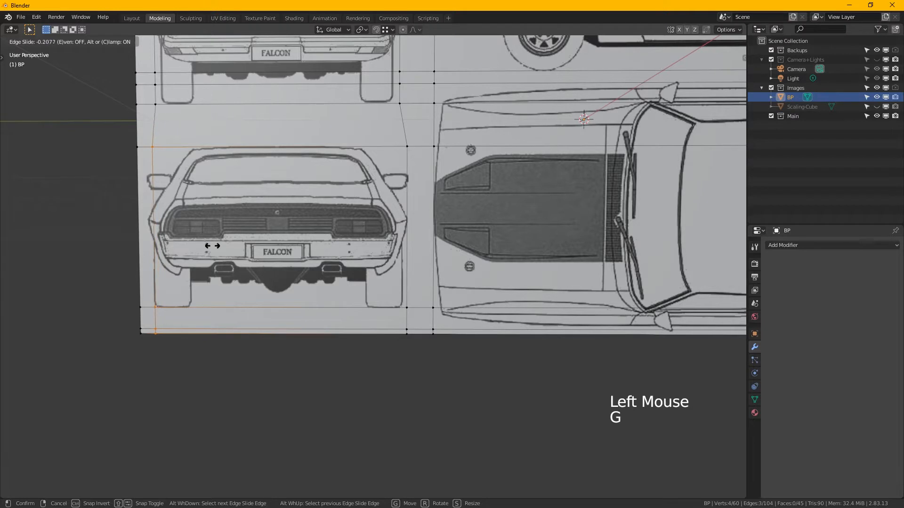
pyautogui.press('shift')
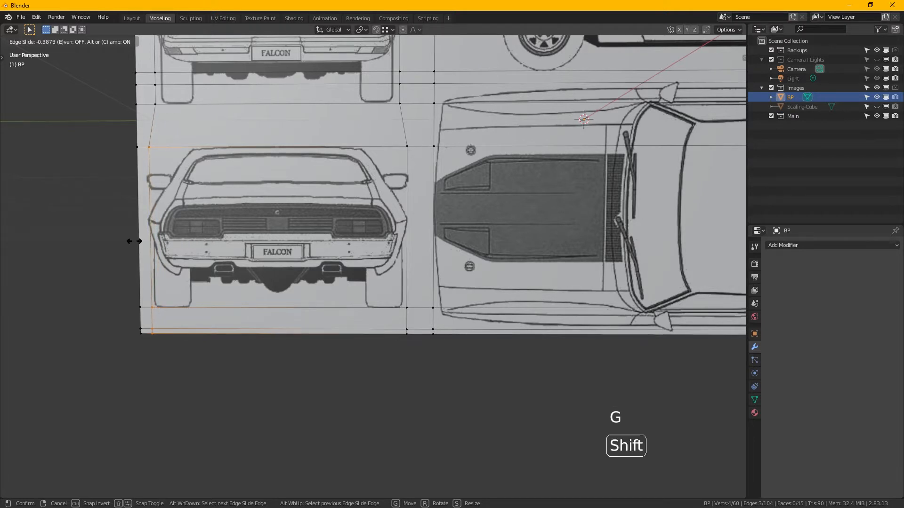
pyautogui.click(123, 241)
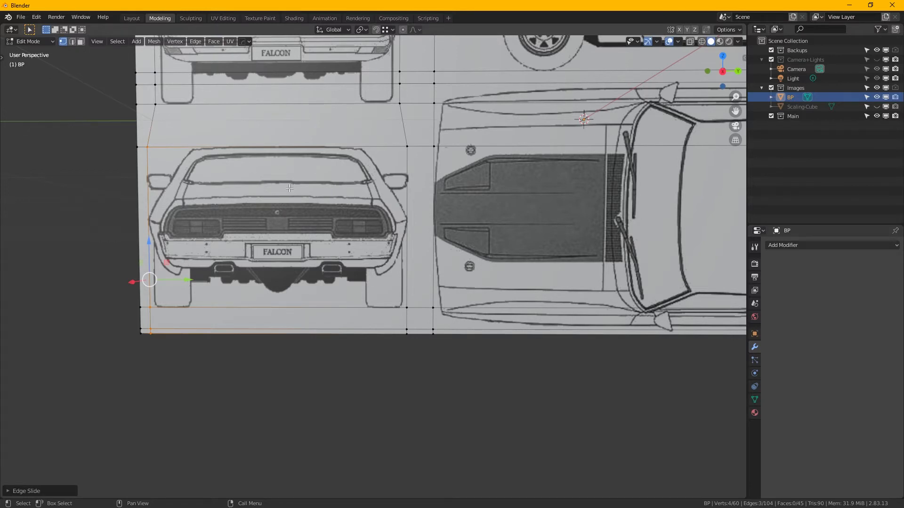
# - In face mode, select the three faces covering the front-view car and separate them into their own object
pyautogui.scroll(-2, 343, 184)
pyautogui.moveTo(343, 184); pyautogui.dragTo(357, 234, button='middle')
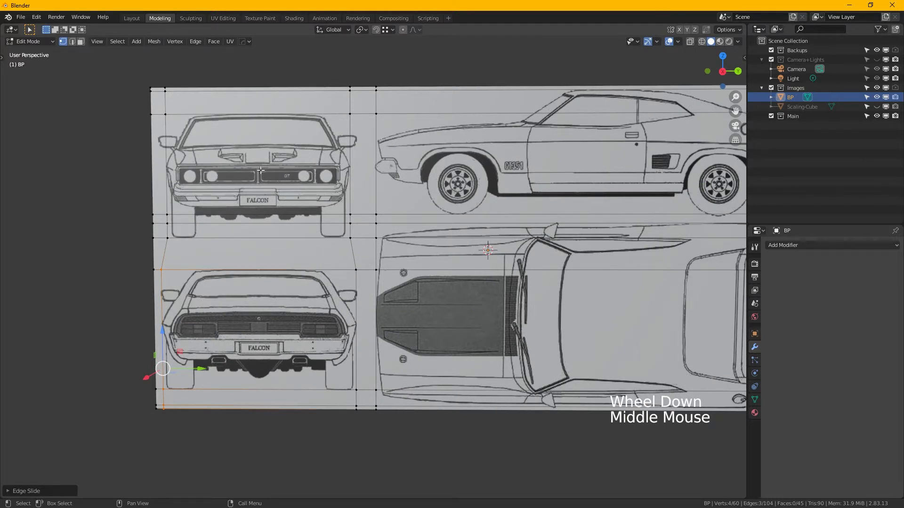
pyautogui.click(84, 43)
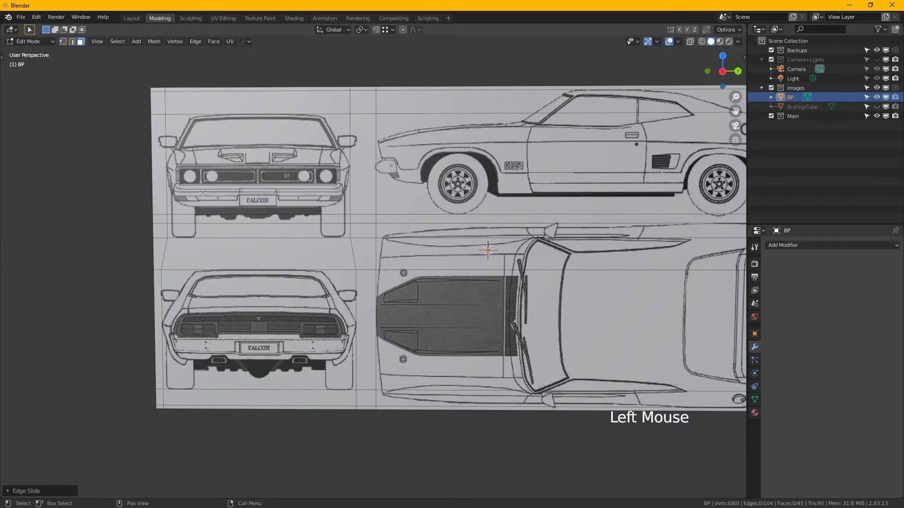
pyautogui.press('3')
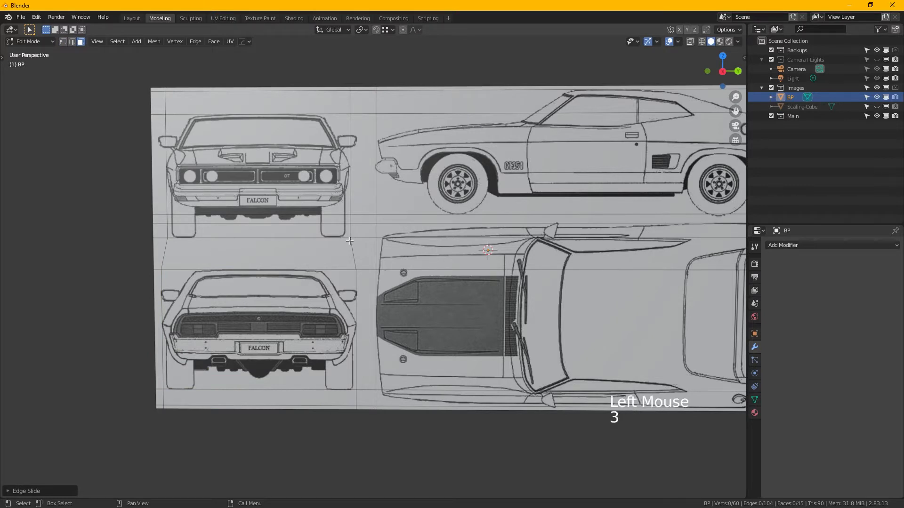
pyautogui.click(234, 140)
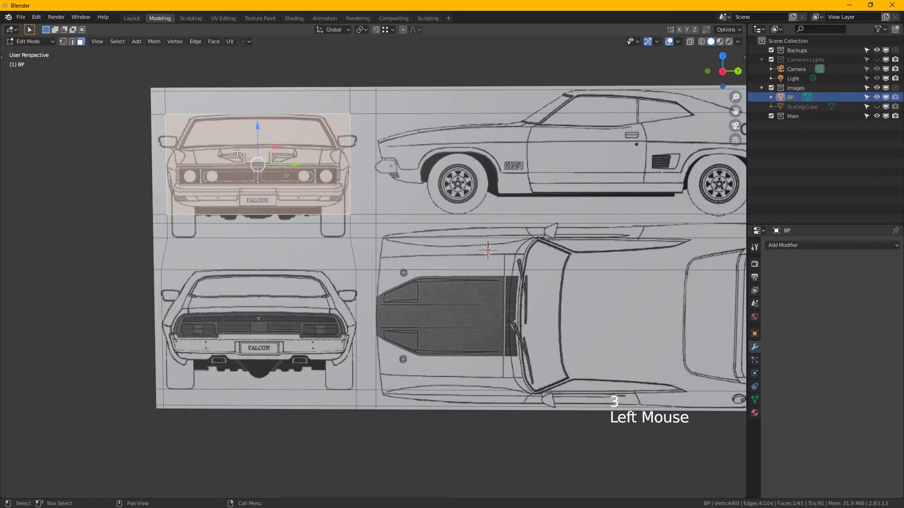
pyautogui.keyDown('shift'); pyautogui.click(254, 221); pyautogui.keyUp('shift')
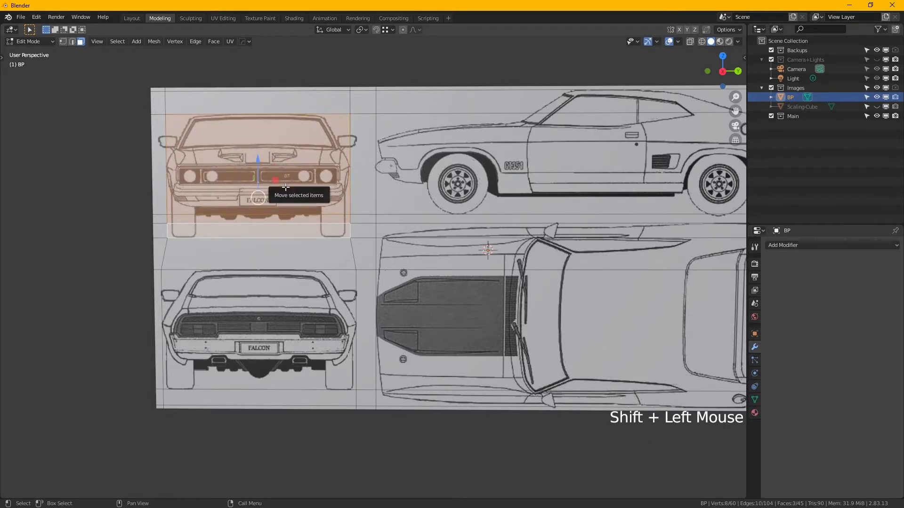
pyautogui.press('p')
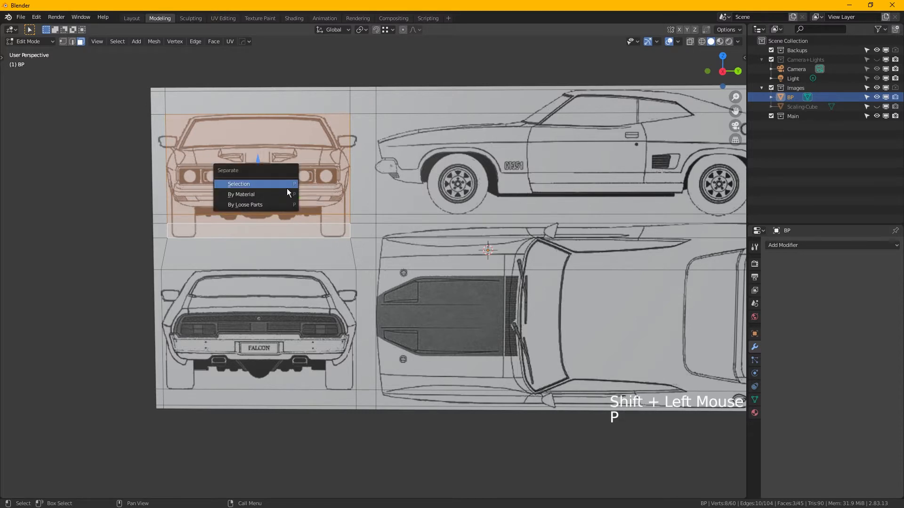
pyautogui.click(287, 188)
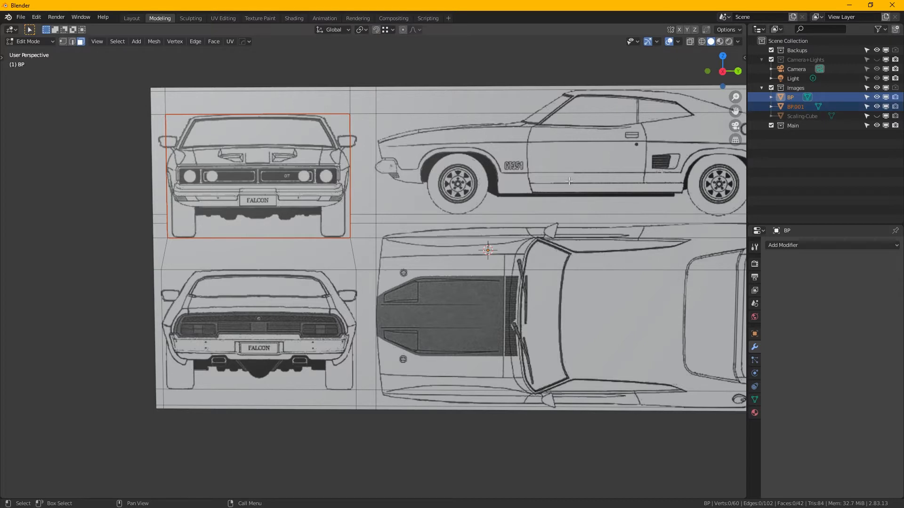
# - Select the two faces covering the side-view car and separate the selection into its own object
pyautogui.moveTo(575, 104); pyautogui.dragTo(424, 117, button='middle')
pyautogui.click(424, 117)
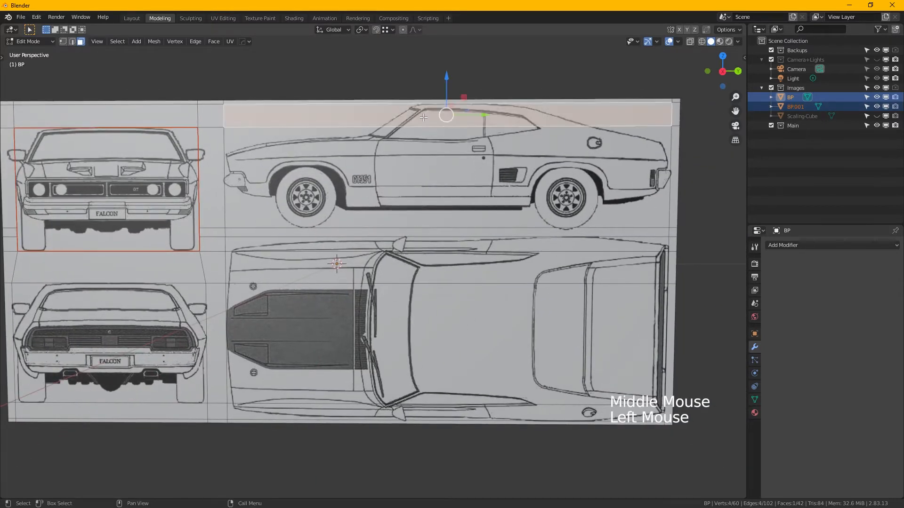
pyautogui.keyDown('shift'); pyautogui.click(418, 182); pyautogui.keyUp('shift')
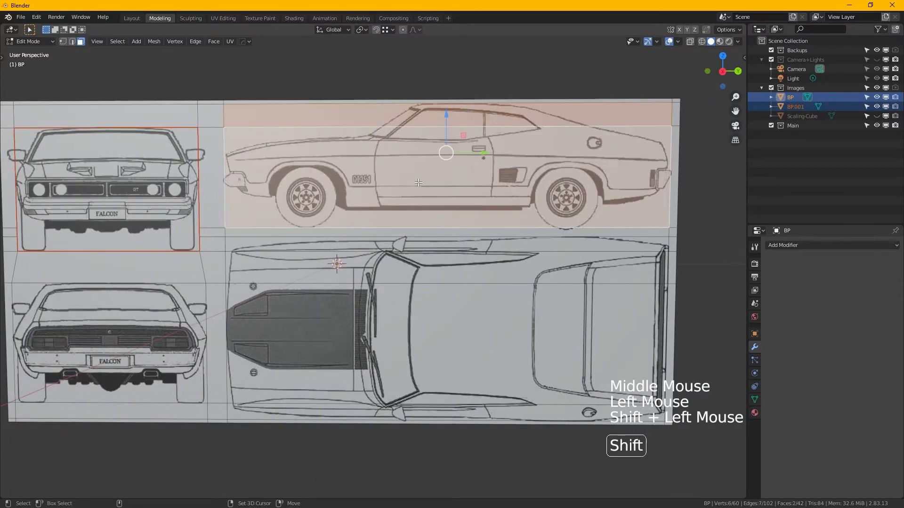
pyautogui.press('p')
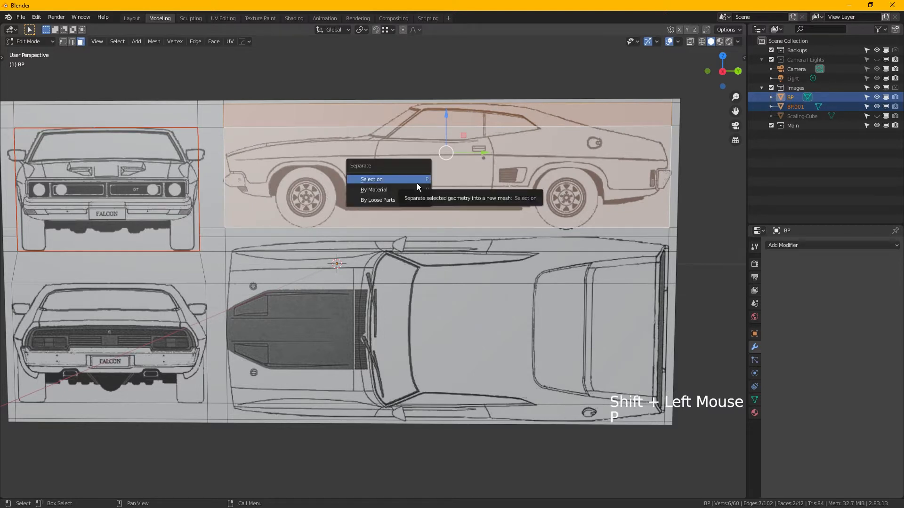
pyautogui.click(416, 181)
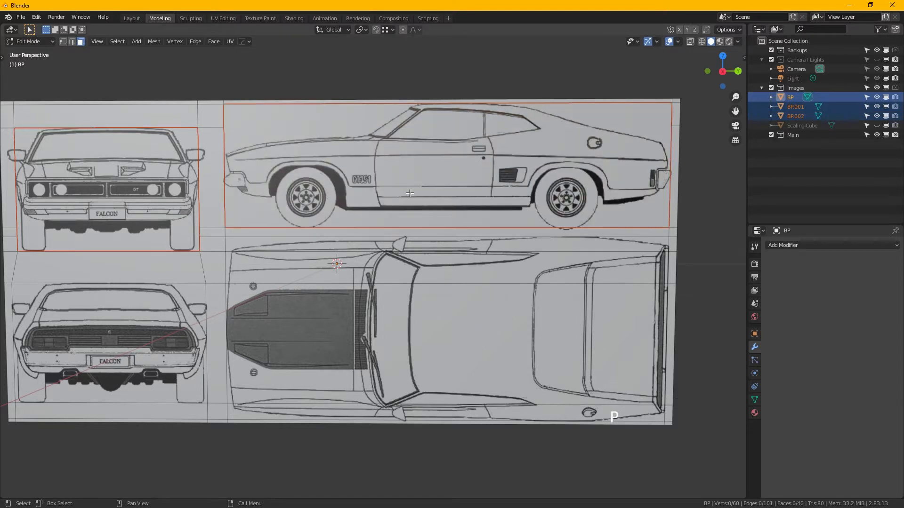
# - Select the column of four faces covering the top-view car and separate it into its own object
pyautogui.click(425, 246)
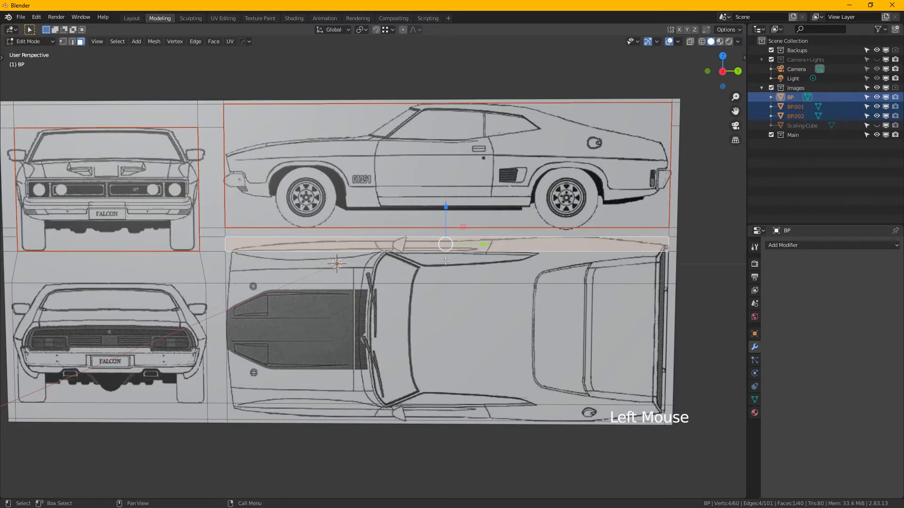
pyautogui.click(425, 248)
pyautogui.press('ctrl')
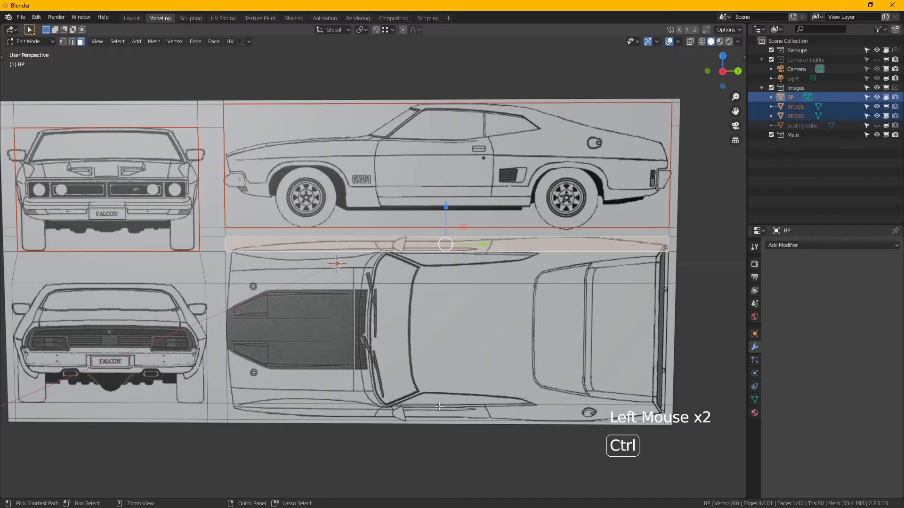
pyautogui.keyDown('ctrl'); pyautogui.click(457, 416); pyautogui.keyUp('ctrl')
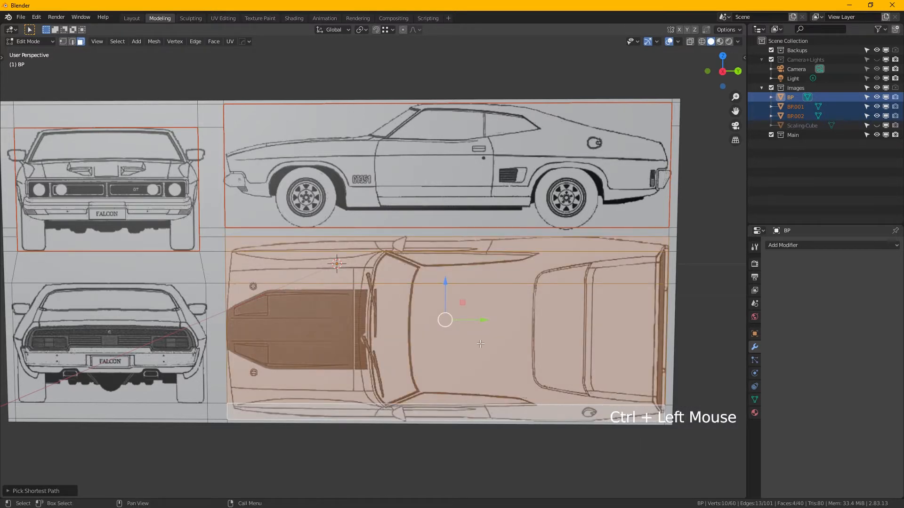
pyautogui.press('p')
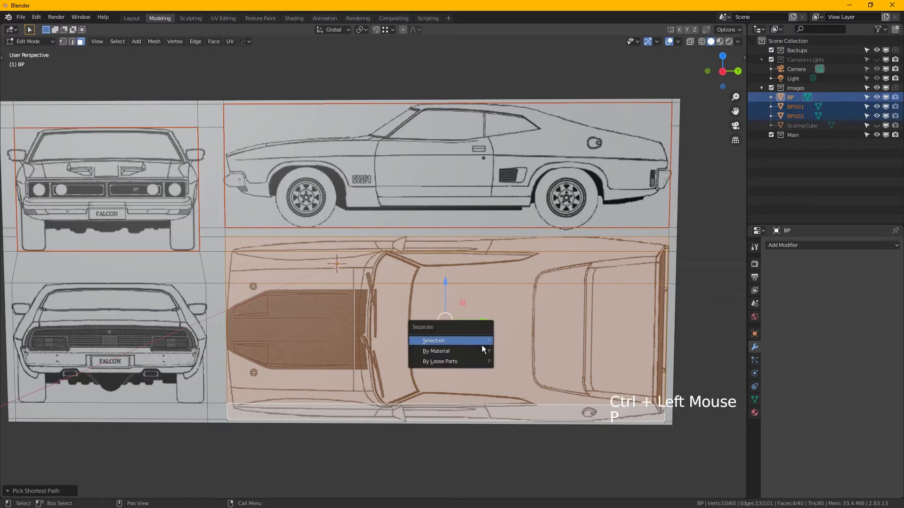
pyautogui.click(481, 344)
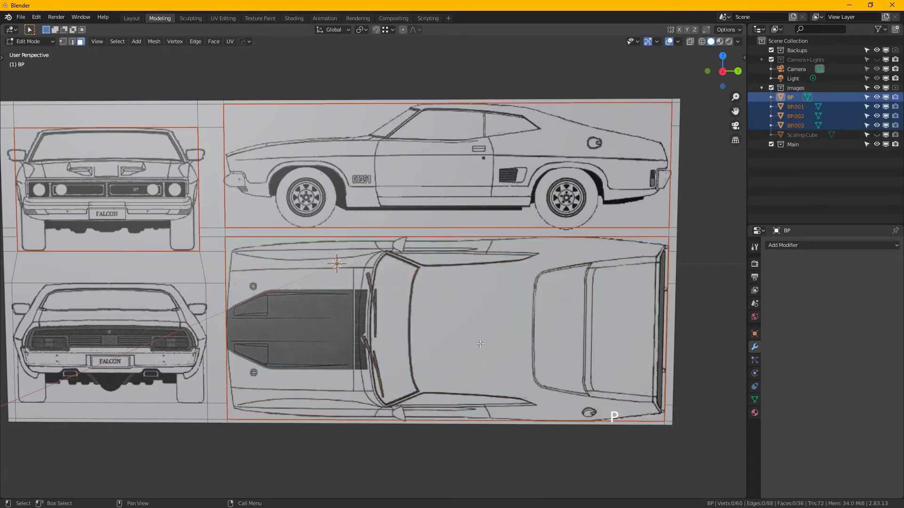
# - Select the face covering the rear-view car and separate it into its own object
pyautogui.moveTo(170, 328); pyautogui.dragTo(321, 288, button='middle')
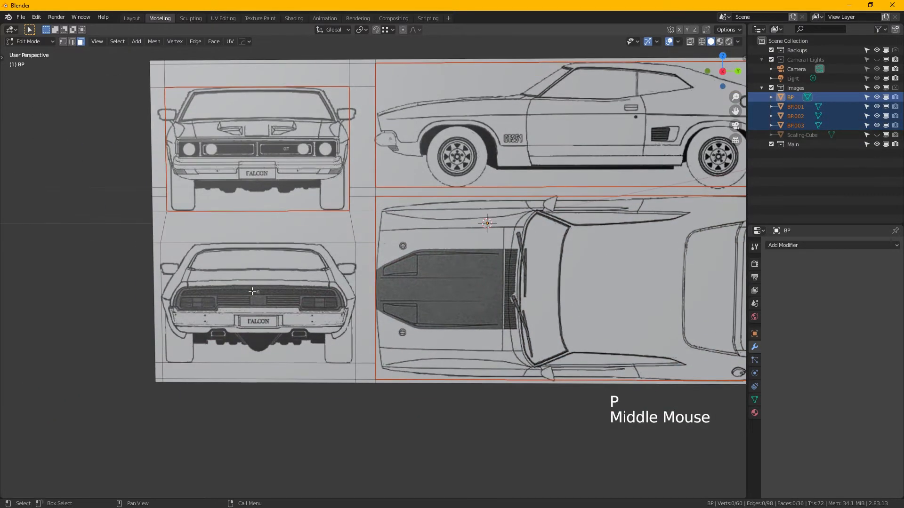
pyautogui.click(278, 289)
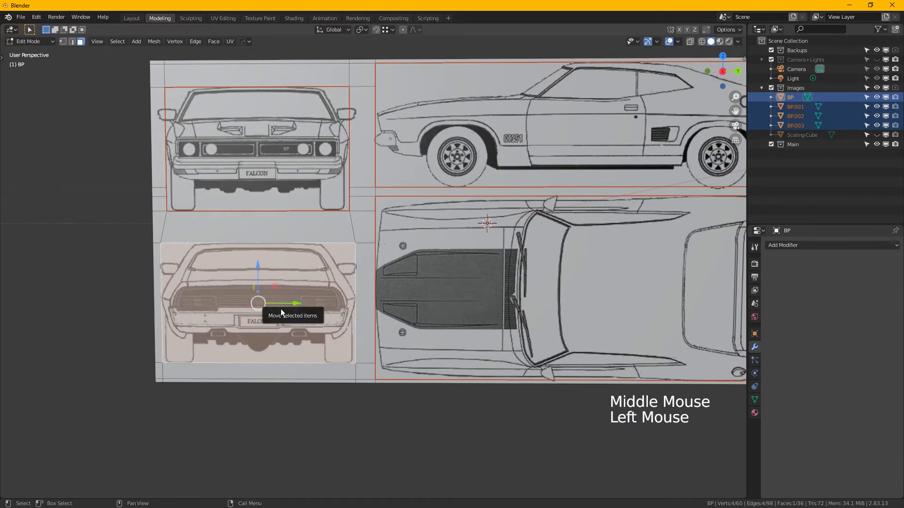
pyautogui.press('p')
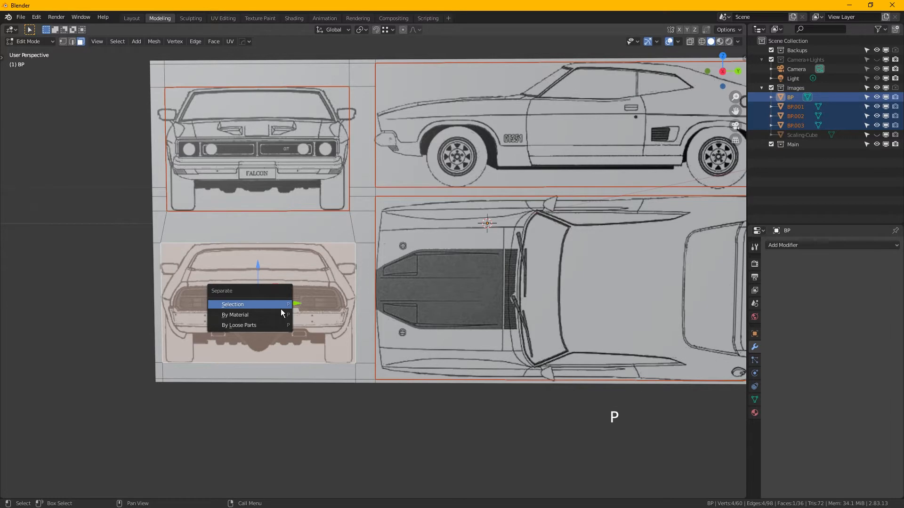
pyautogui.click(280, 309)
# - Return to Object Mode and delete the leftover BP border object, keeping the four separated views
pyautogui.moveTo(280, 307); pyautogui.dragTo(310, 304, button='middle')
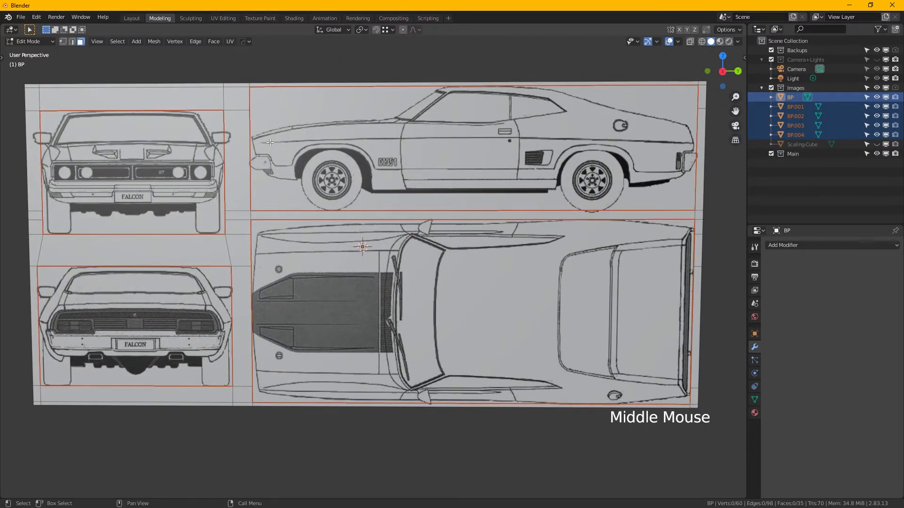
pyautogui.press('Tab')
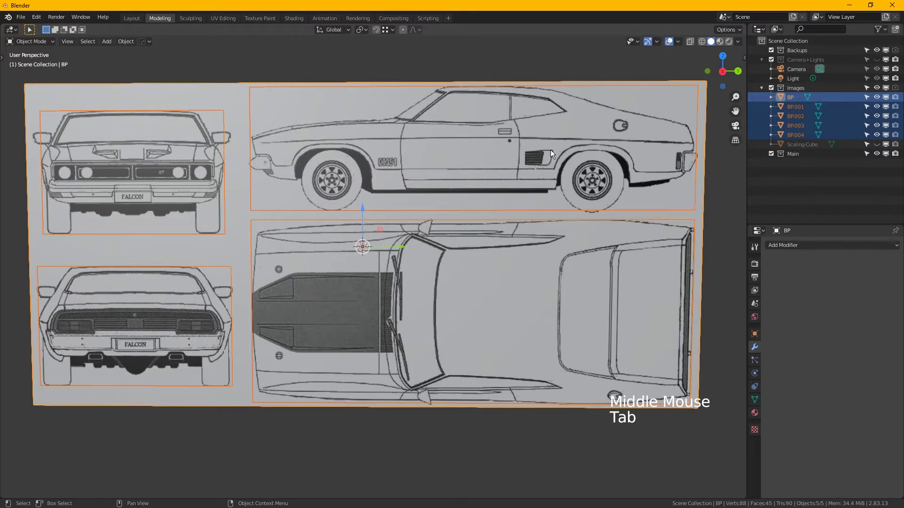
pyautogui.click(795, 99)
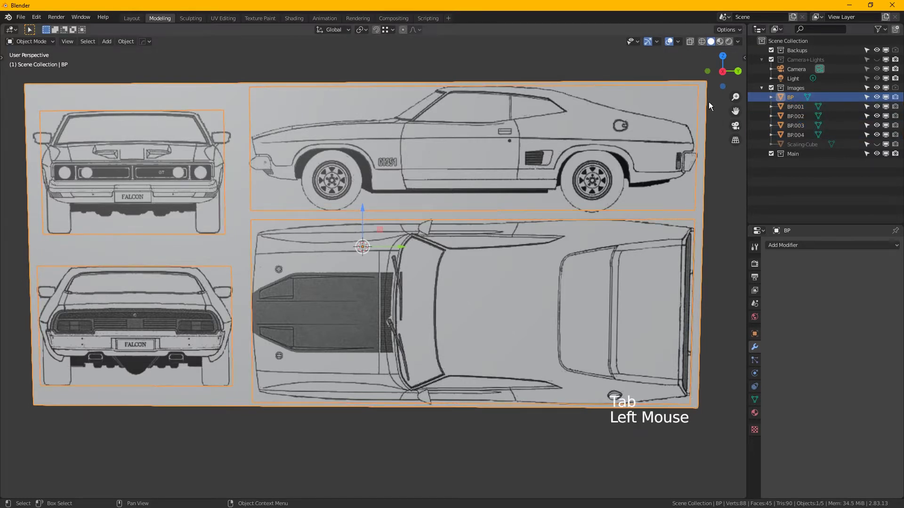
pyautogui.click(685, 115)
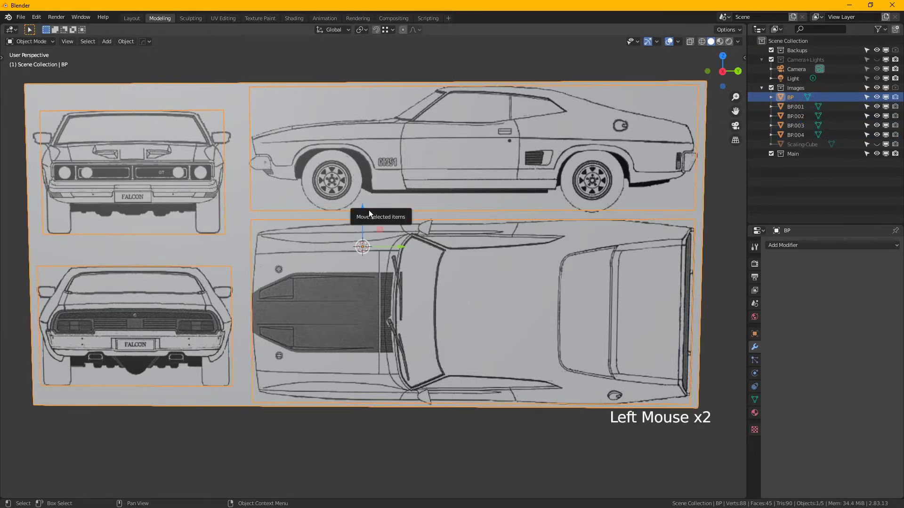
pyautogui.press('Delete')
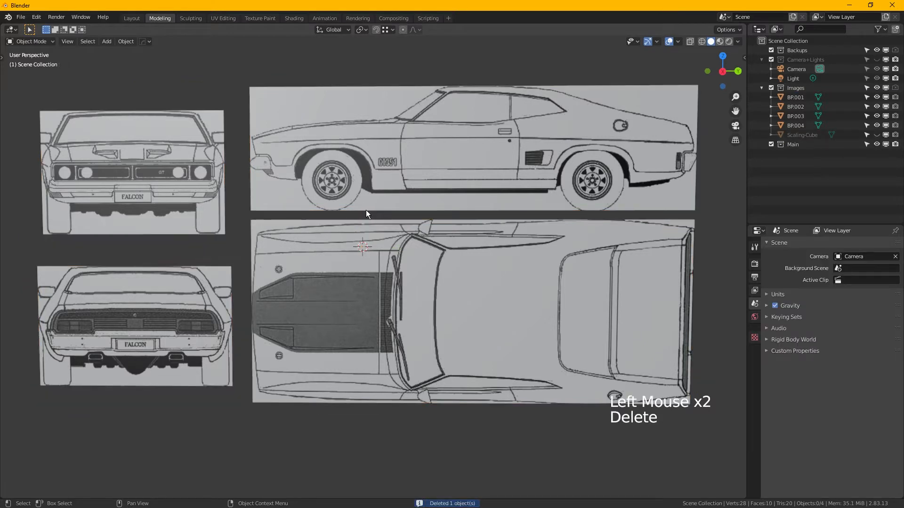
# - Dissolve the horizontal edge crossing the side-view plane BP.002 in Edit Mode, and return to Object Mode
pyautogui.click(394, 143)
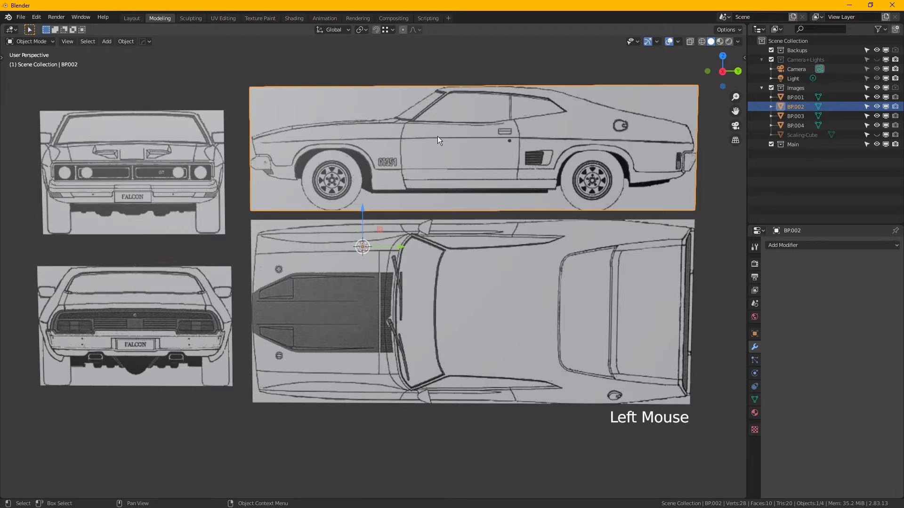
pyautogui.press('Tab')
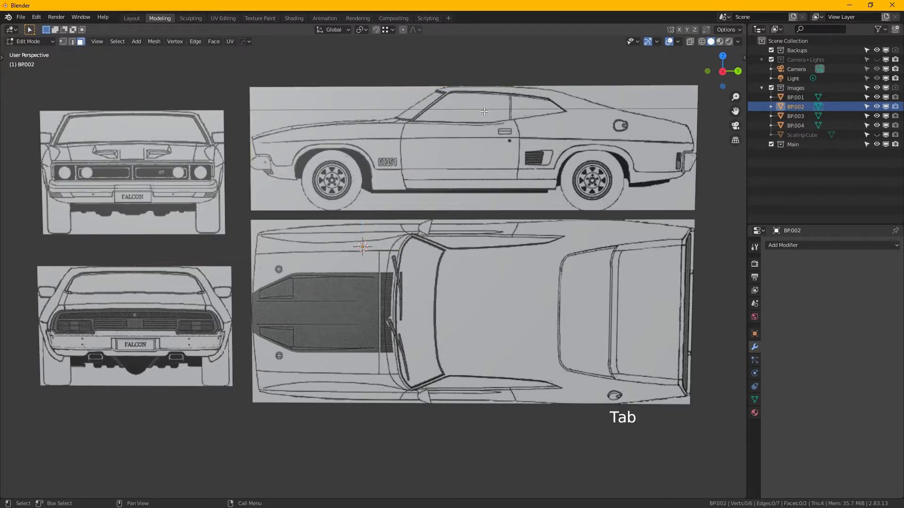
pyautogui.click(74, 46)
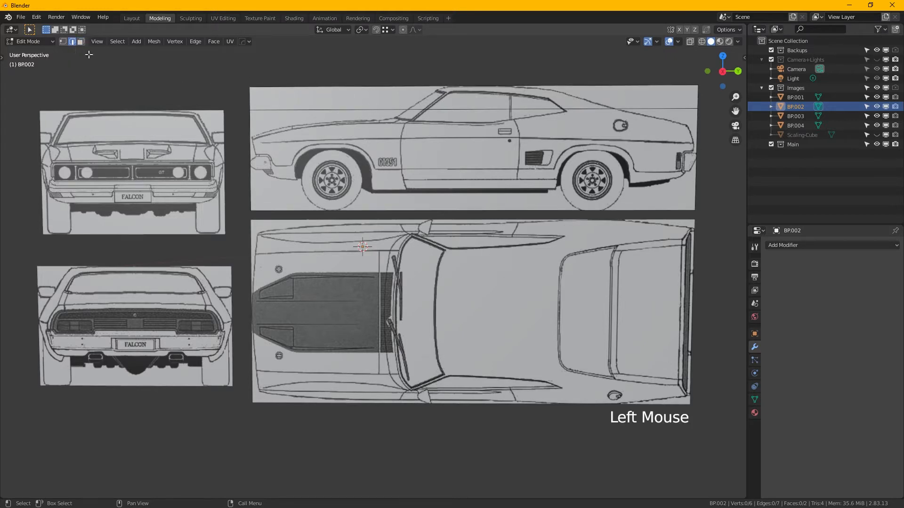
pyautogui.press('2')
pyautogui.click(383, 110)
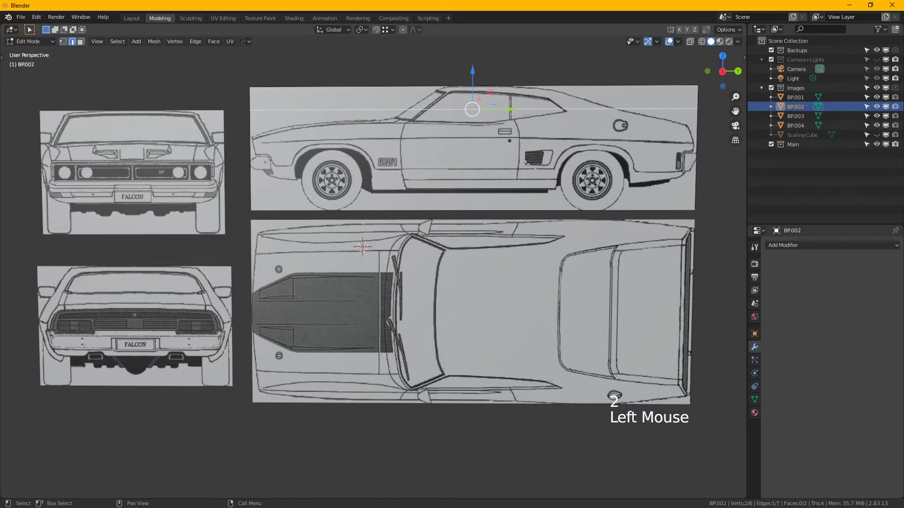
pyautogui.hotkey('ctrl', 'x')
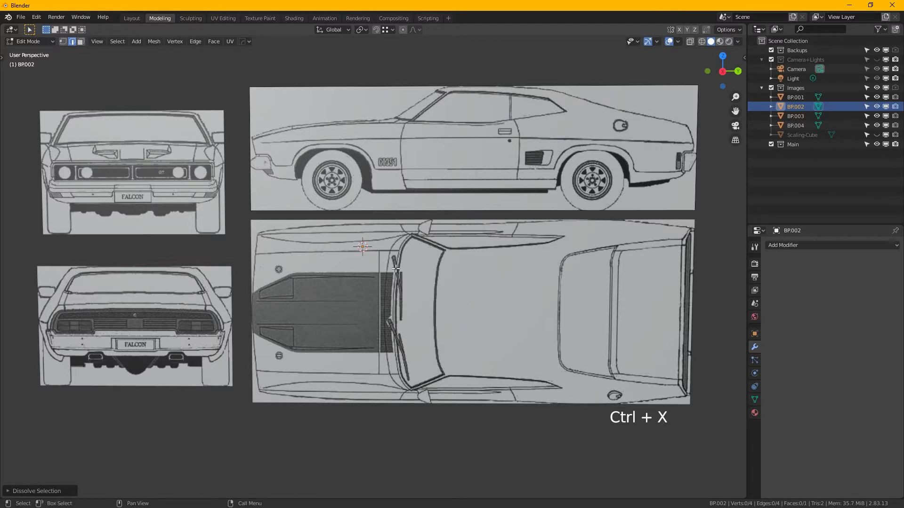
pyautogui.press('Tab')
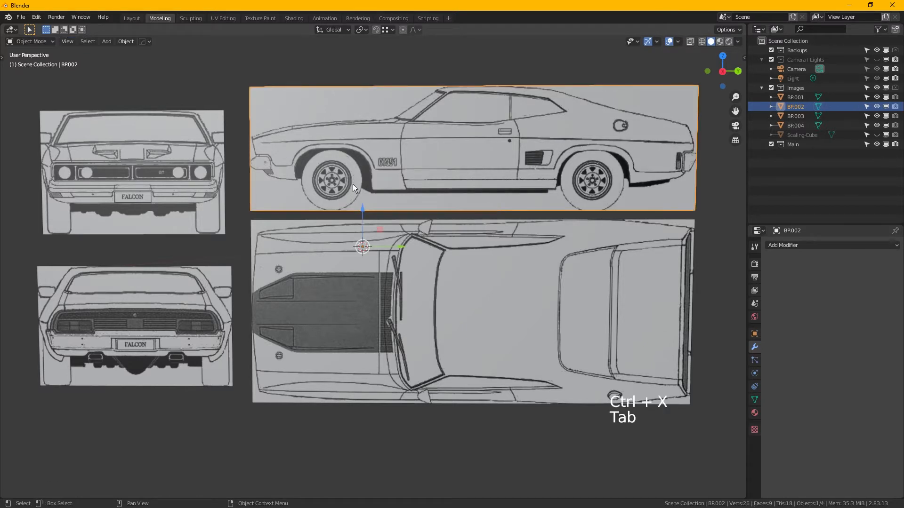
# - Dissolve the three horizontal edges crossing the top-view plane BP.003 in Edit Mode, and return to Object Mode
pyautogui.click(457, 272)
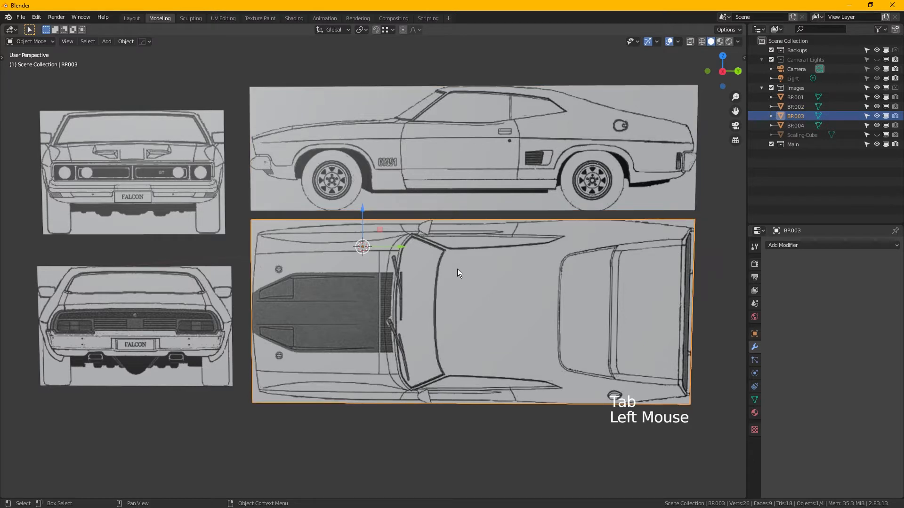
pyautogui.press('Tab')
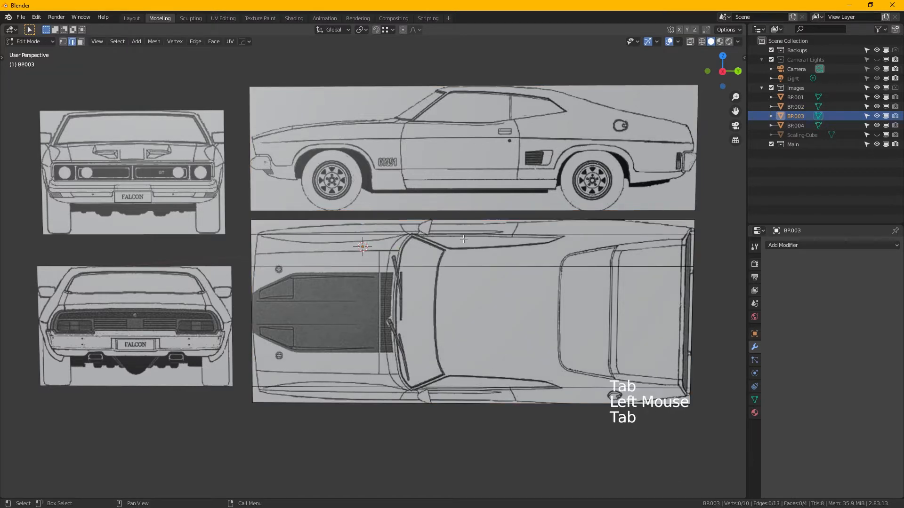
pyautogui.click(463, 238)
pyautogui.keyDown('shift'); pyautogui.click(458, 269); pyautogui.keyUp('shift')
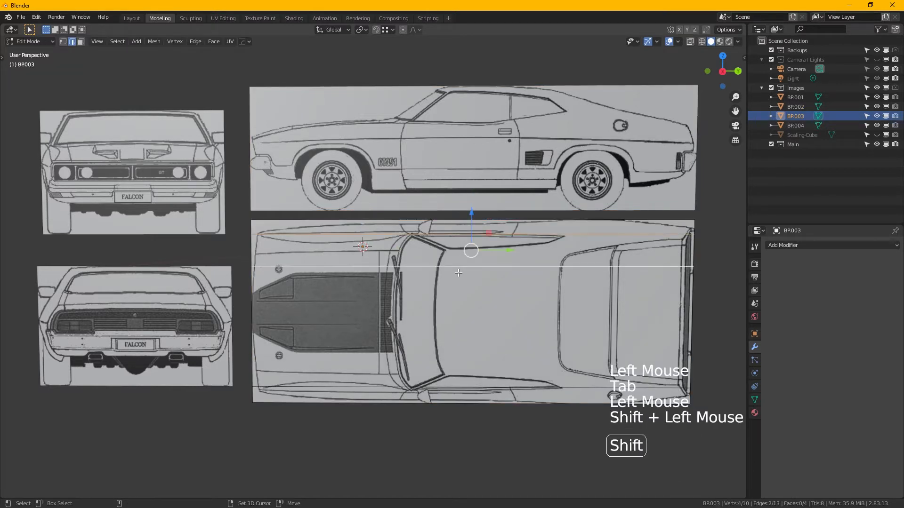
pyautogui.keyDown('shift'); pyautogui.click(340, 394); pyautogui.keyUp('shift')
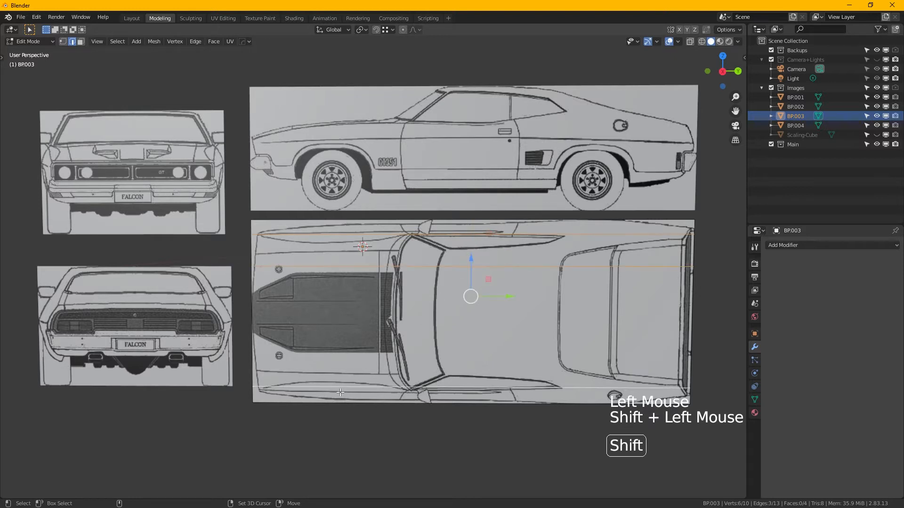
pyautogui.rightClick(397, 277)
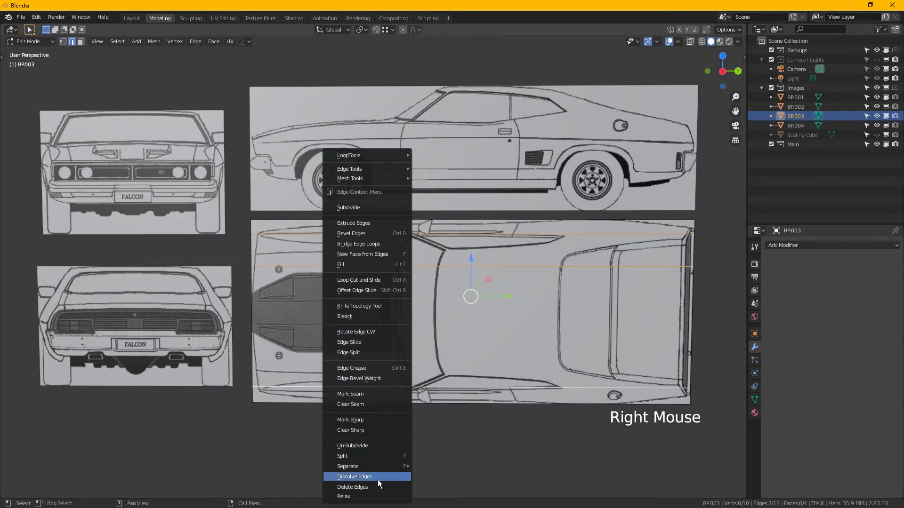
pyautogui.click(378, 479)
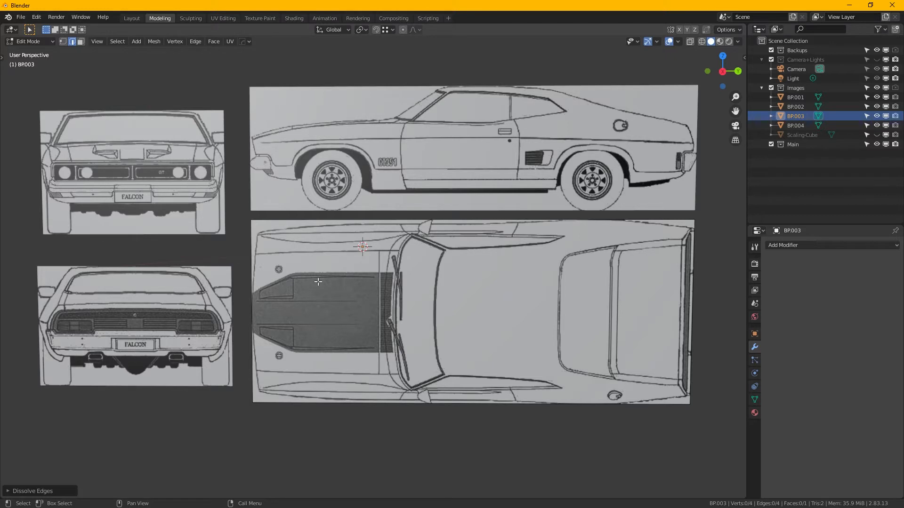
pyautogui.press('Tab')
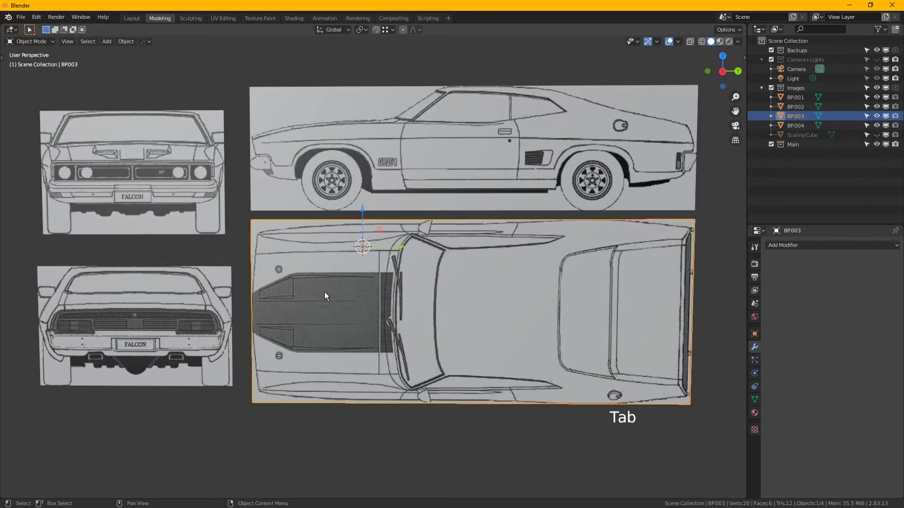
# - Check the rear-view plane for leftover edges, and dissolve the two horizontal edges crossing the lower part of the front-view plane, ending in Object Mode
pyautogui.click(154, 295)
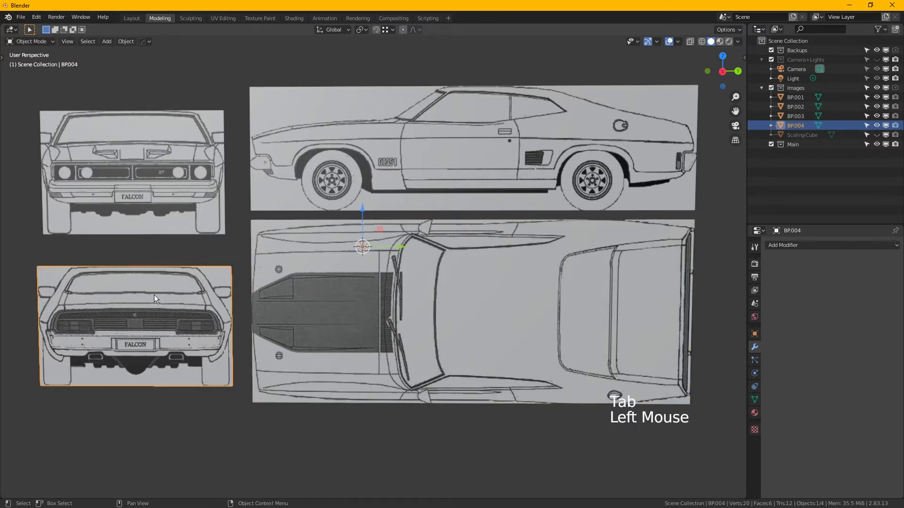
pyautogui.keyDown('shift'); pyautogui.moveTo(161, 304); pyautogui.dragTo(284, 292, button='middle'); pyautogui.keyUp('shift')
pyautogui.press('Tab')
pyautogui.press('Tab')
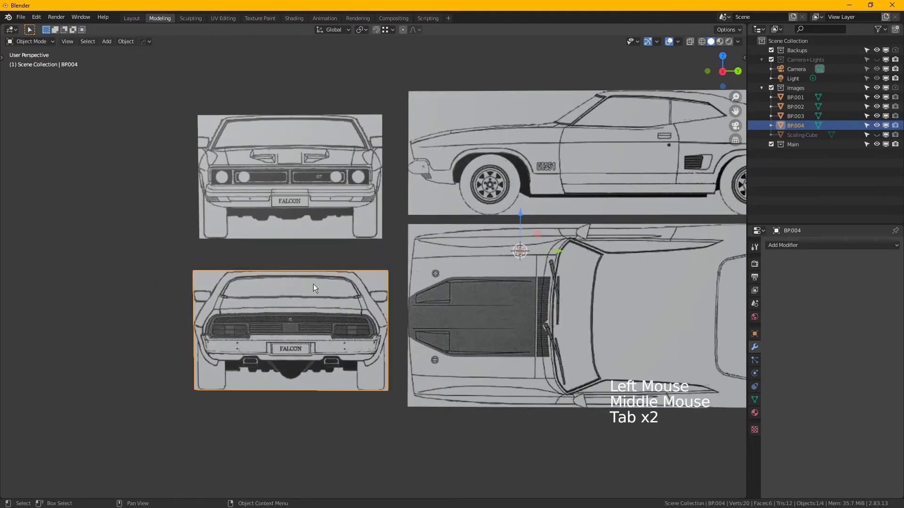
pyautogui.click(298, 148)
pyautogui.press('Tab')
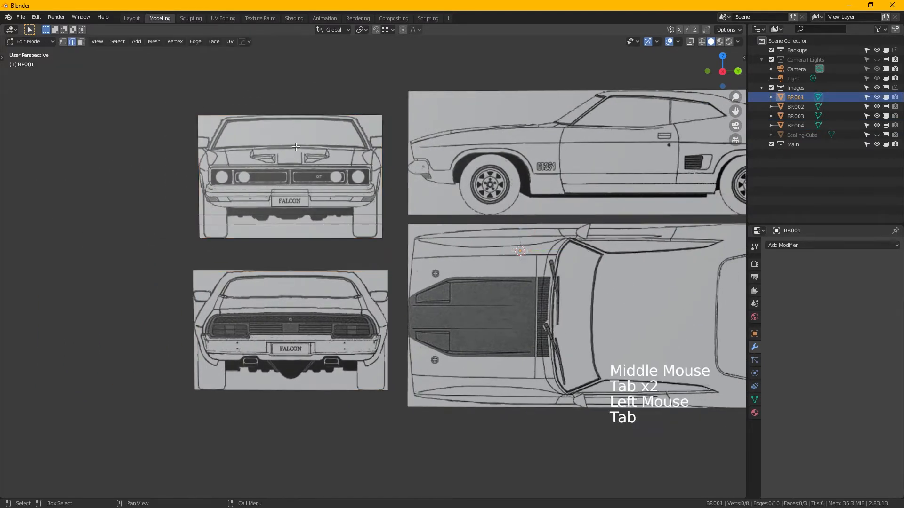
pyautogui.click(287, 219)
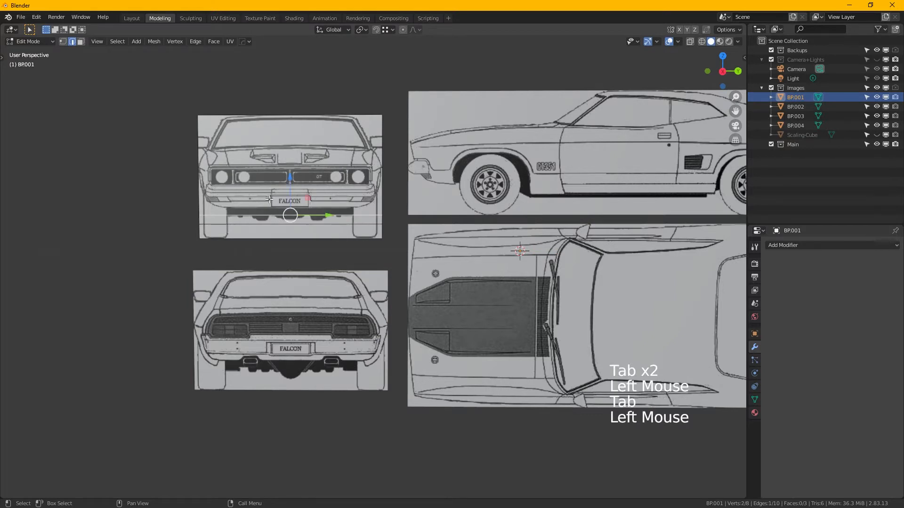
pyautogui.keyDown('shift'); pyautogui.click(275, 230); pyautogui.keyUp('shift')
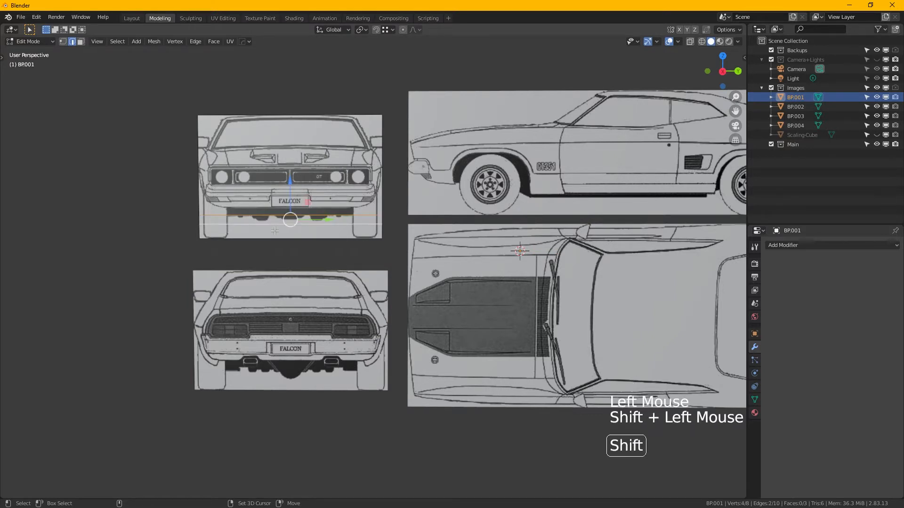
pyautogui.hotkey('ctrl', 'x')
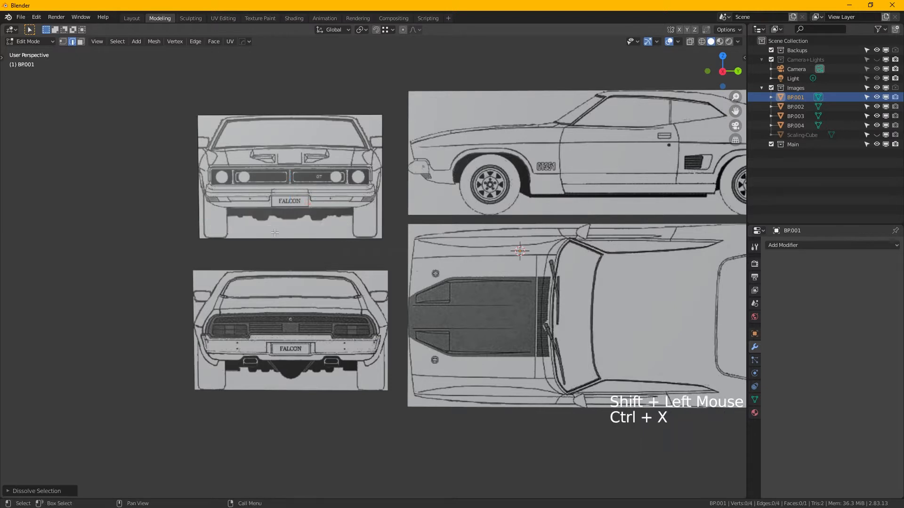
pyautogui.moveTo(353, 233); pyautogui.dragTo(331, 219, button='middle')
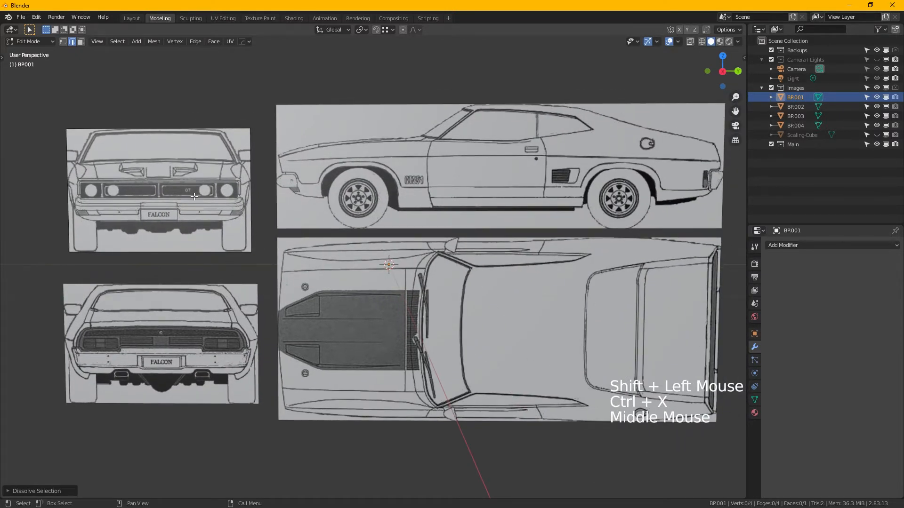
pyautogui.press('Tab')
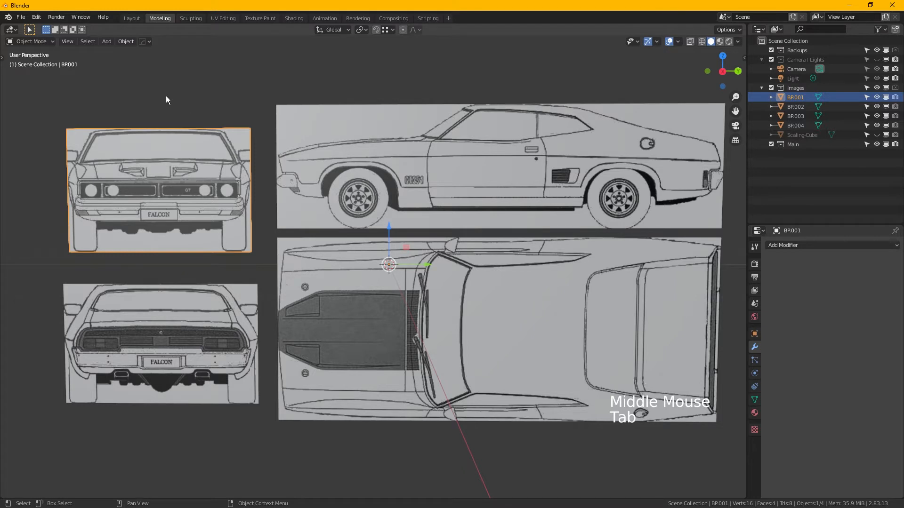
# - Set the origins of the front-view and side-view planes to their own geometry, one plane at a time
pyautogui.rightClick(174, 170)
pyautogui.moveTo(174, 170)
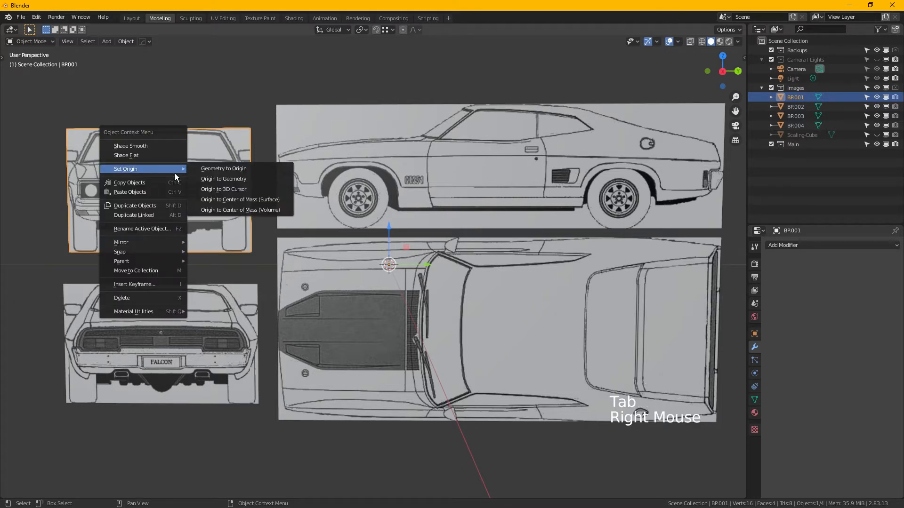
pyautogui.click(227, 181)
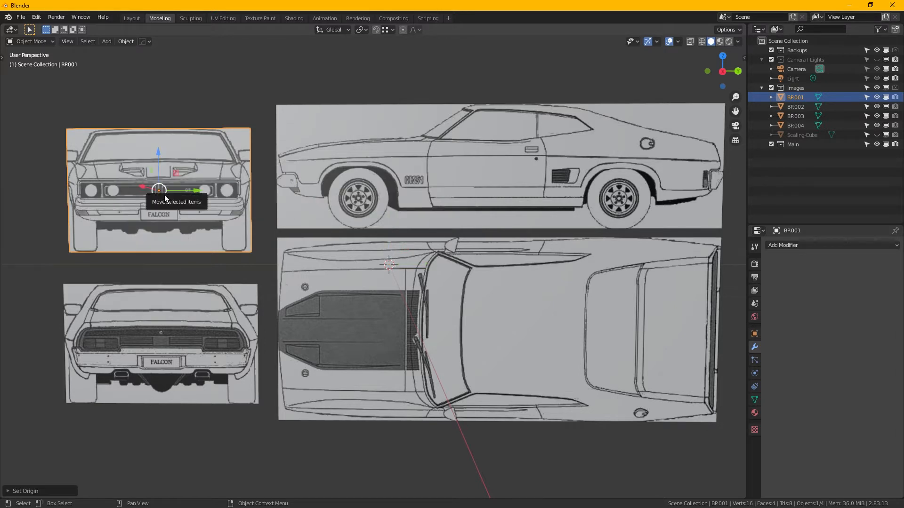
pyautogui.click(530, 162)
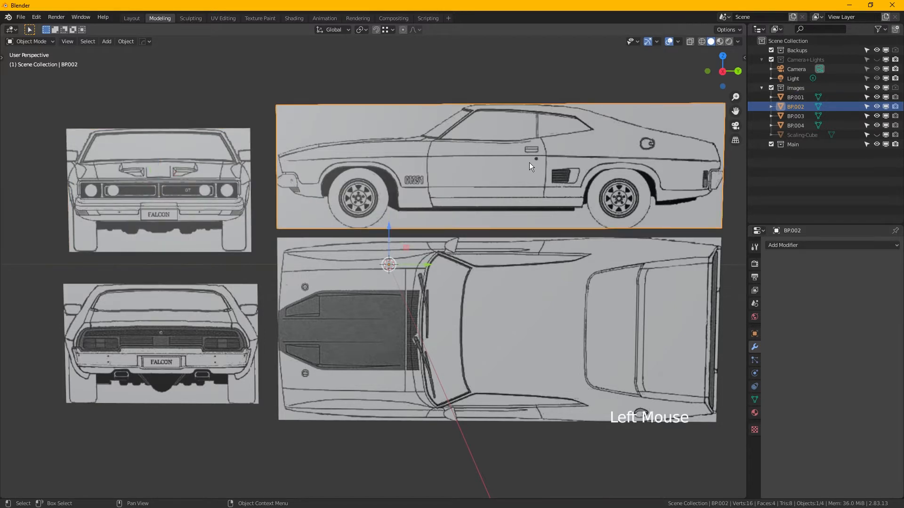
pyautogui.rightClick(468, 163)
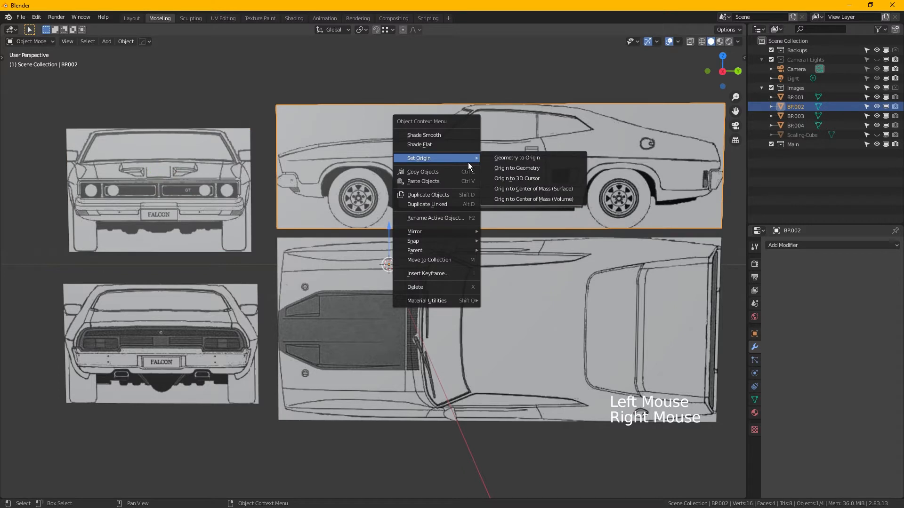
pyautogui.click(527, 171)
# - Select the top-view and rear-view planes together and set their origins to their geometry
pyautogui.click(482, 318)
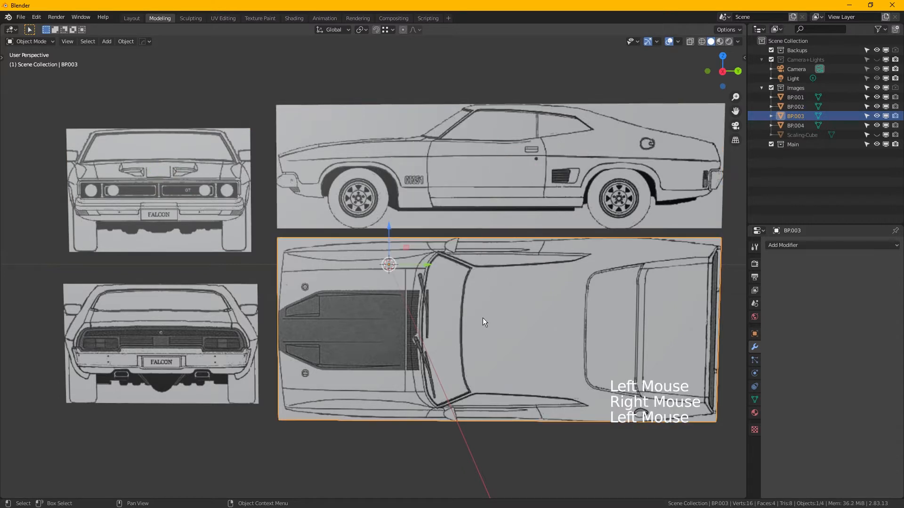
pyautogui.keyDown('shift'); pyautogui.click(227, 323); pyautogui.keyUp('shift')
pyautogui.rightClick(408, 295)
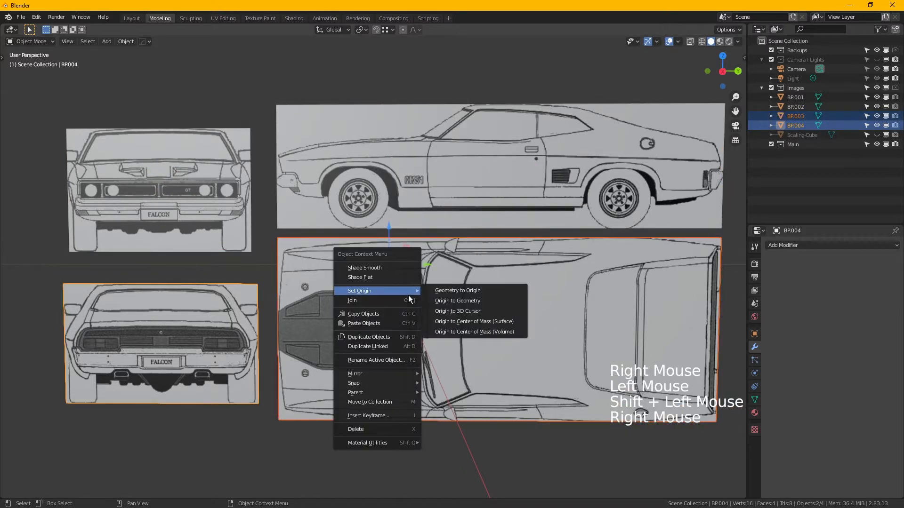
pyautogui.click(468, 302)
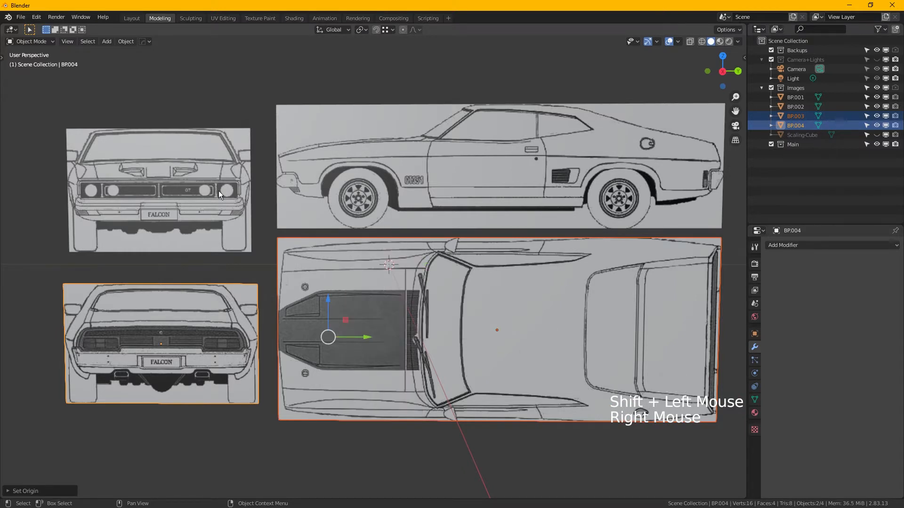
# - Rename the front-view plane to BP-front
pyautogui.click(188, 175)
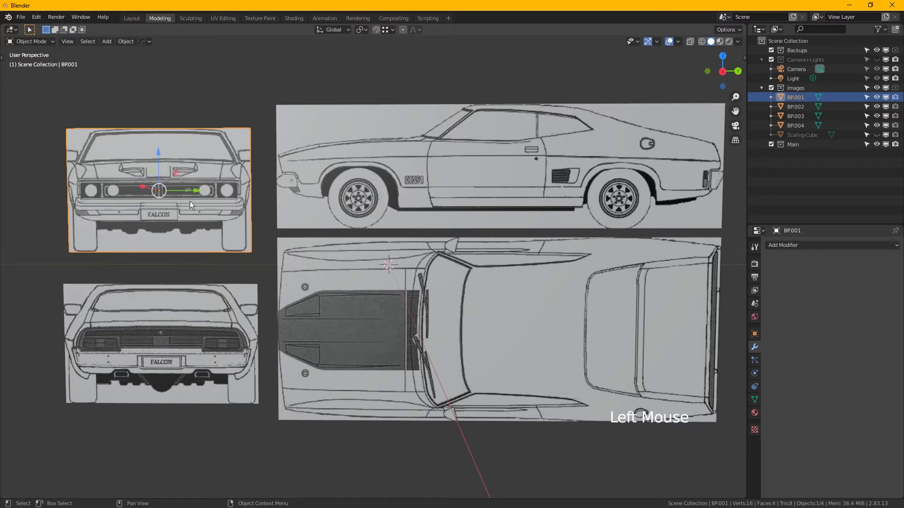
pyautogui.press('F2')
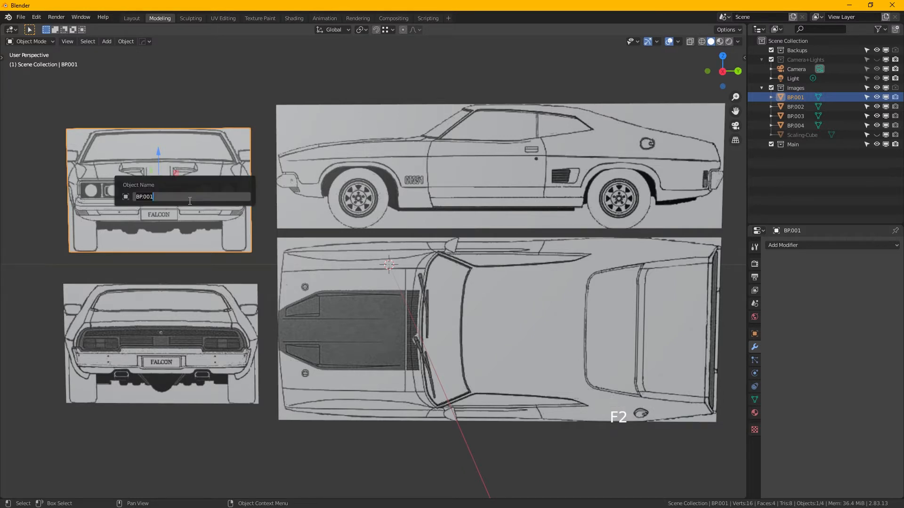
pyautogui.press('BackSpace')
pyautogui.press('BackSpace')
pyautogui.press('BackSpace')
pyautogui.press('BackSpace')
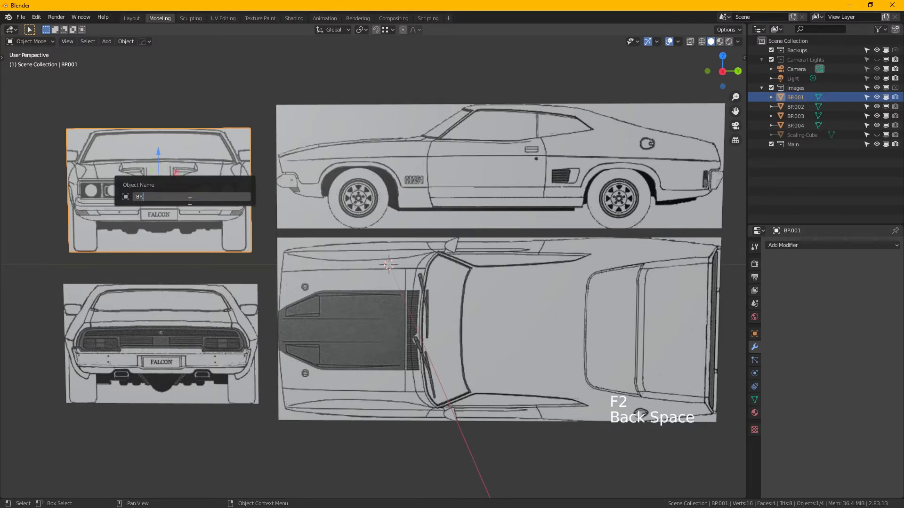
pyautogui.write('-front')
pyautogui.press('Return')
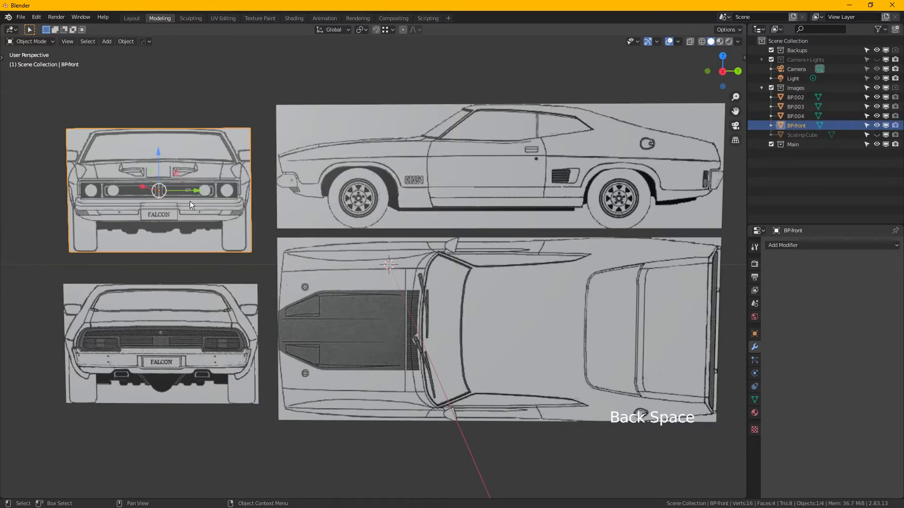
# - Rename the side-view plane to BP-side
pyautogui.click(500, 154)
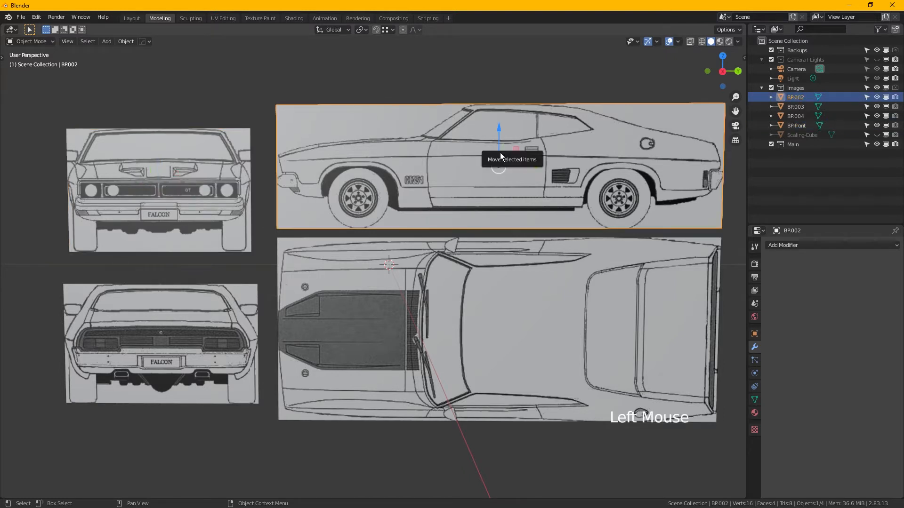
pyautogui.press('F2')
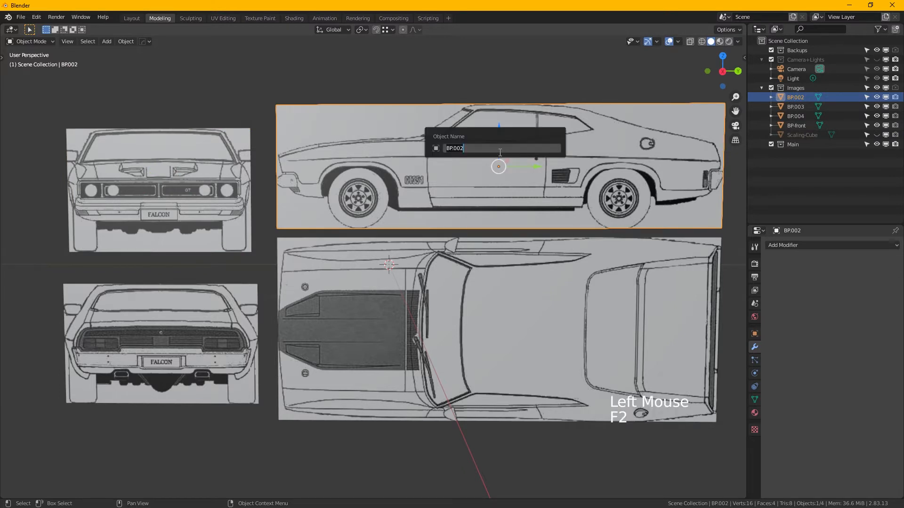
pyautogui.hotkey('ctrl', 'shift', 'Left')
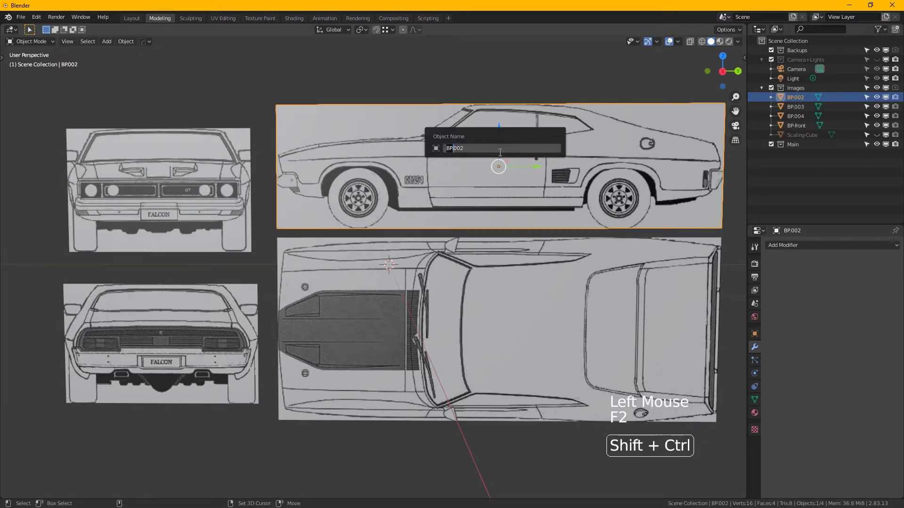
pyautogui.press('End')
pyautogui.hotkey('ctrl', 'shift', 'Left')
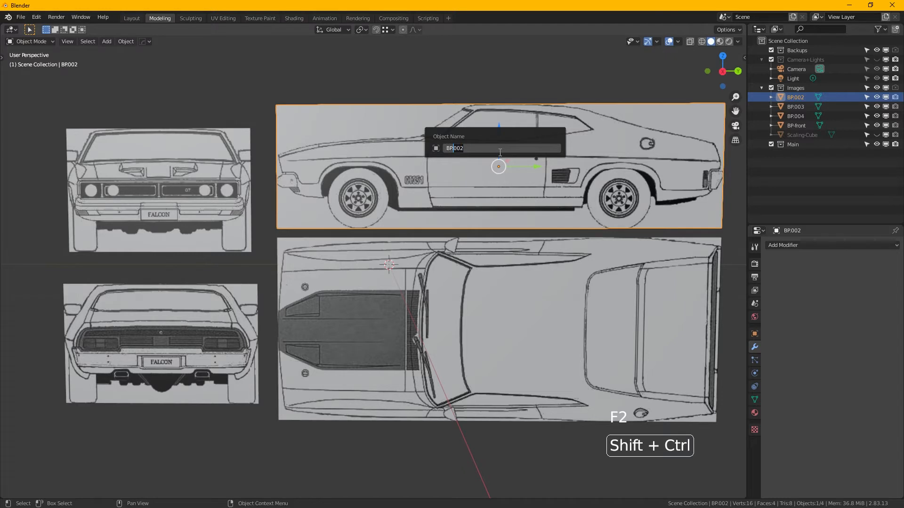
pyautogui.press('BackSpace')
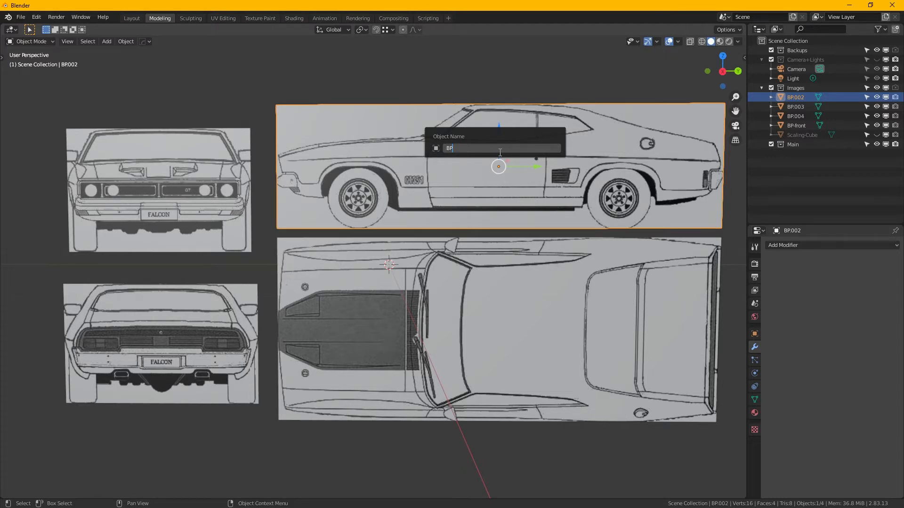
pyautogui.write('-side')
pyautogui.press('Return')
# - Rename the top-view plane to BP-top
pyautogui.click(495, 315)
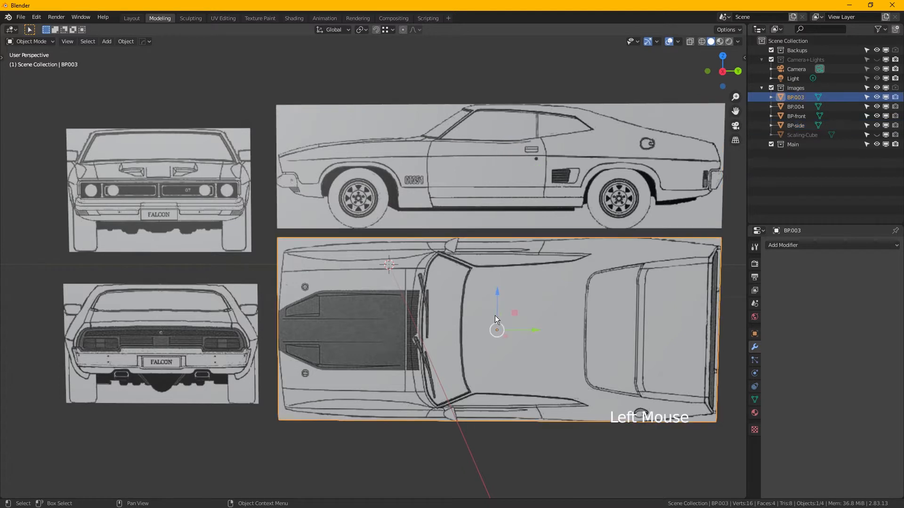
pyautogui.press('F2')
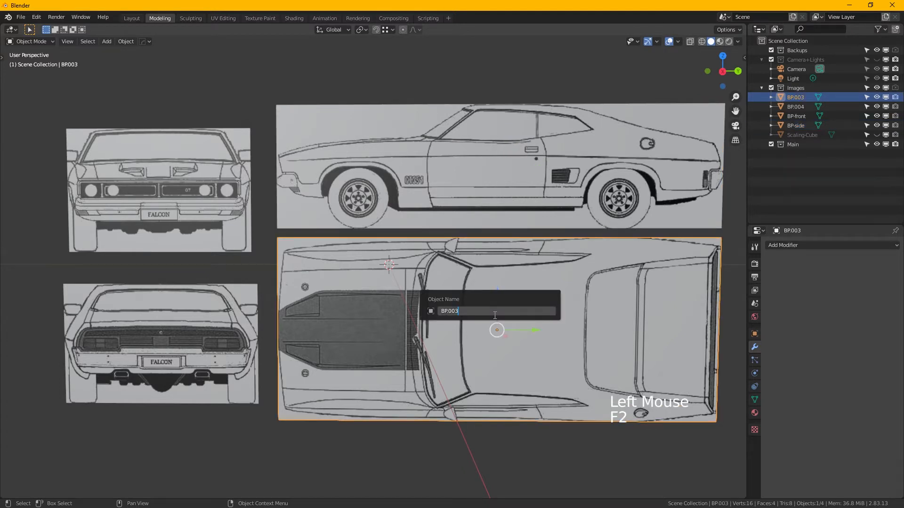
pyautogui.press('BackSpace')
pyautogui.press('BackSpace')
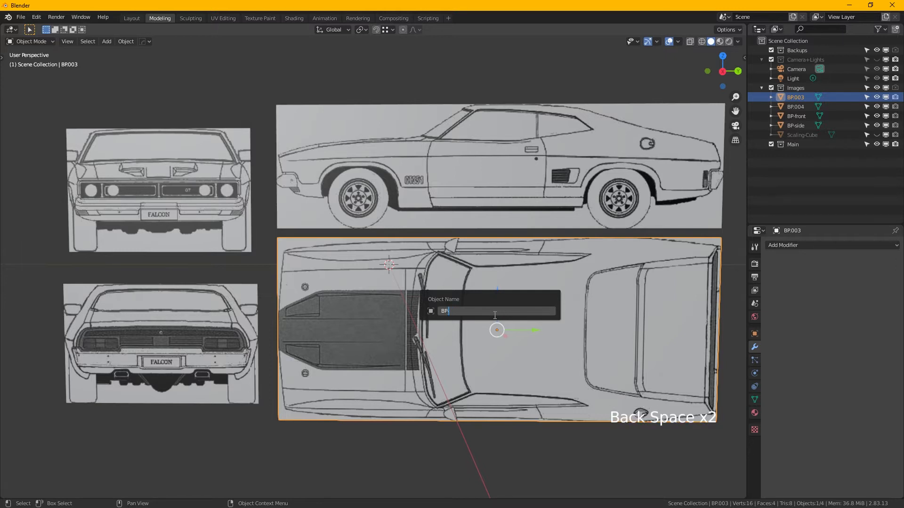
pyautogui.write('-top')
pyautogui.press('Return')
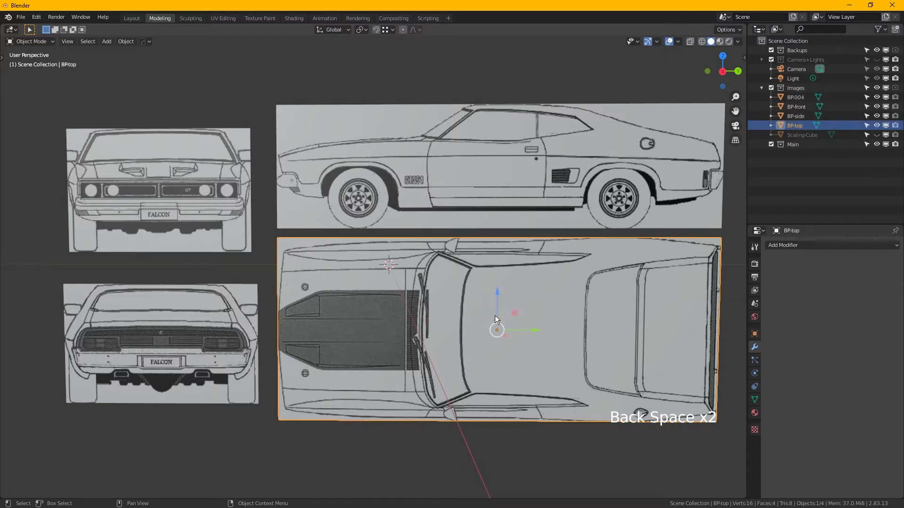
# - Rename the rear-view plane to BP-rear
pyautogui.click(210, 312)
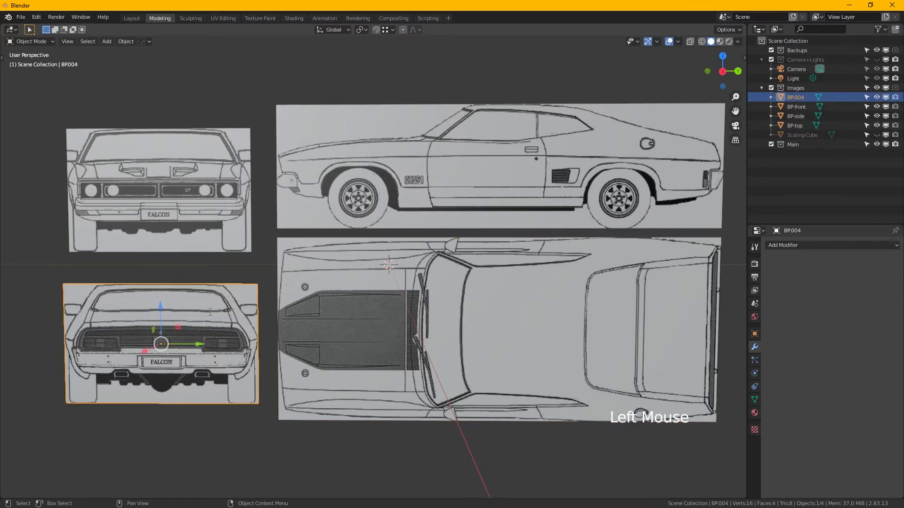
pyautogui.press('F2')
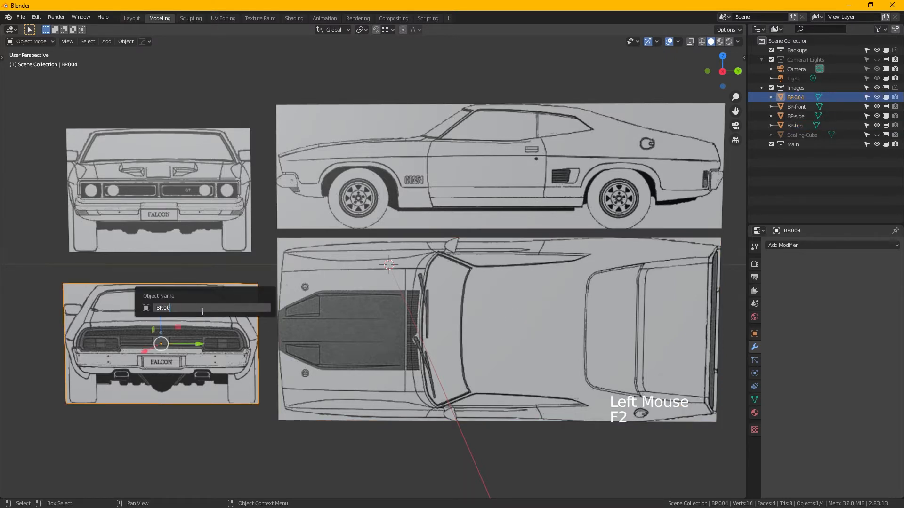
pyautogui.press('BackSpace')
pyautogui.press('BackSpace')
pyautogui.press('BackSpace')
pyautogui.press('BackSpace')
pyautogui.write('-rear')
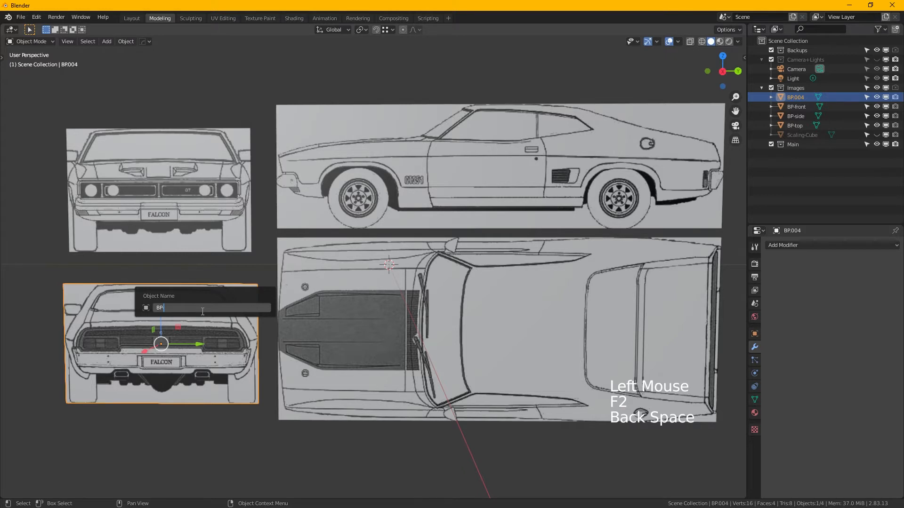
pyautogui.press('Return')
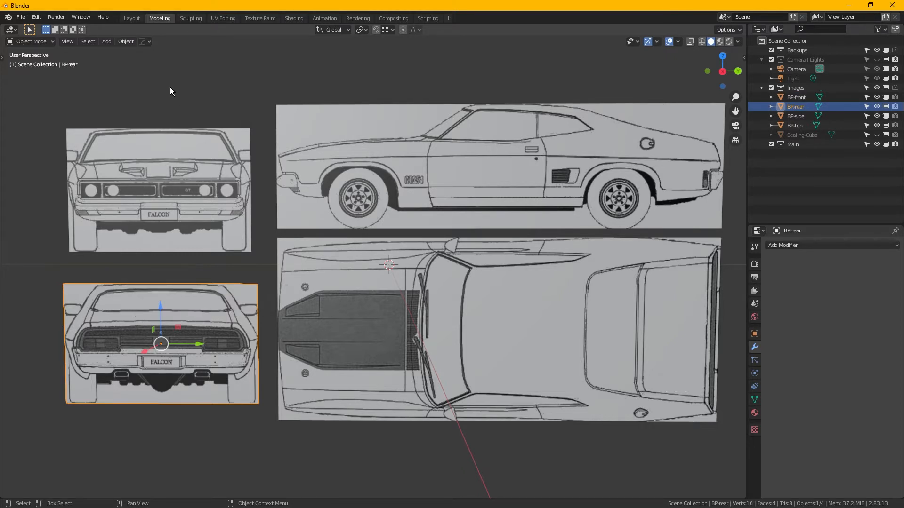
# - Select all four blueprint planes and display their transform values
pyautogui.moveTo(185, 92); pyautogui.dragTo(440, 354)
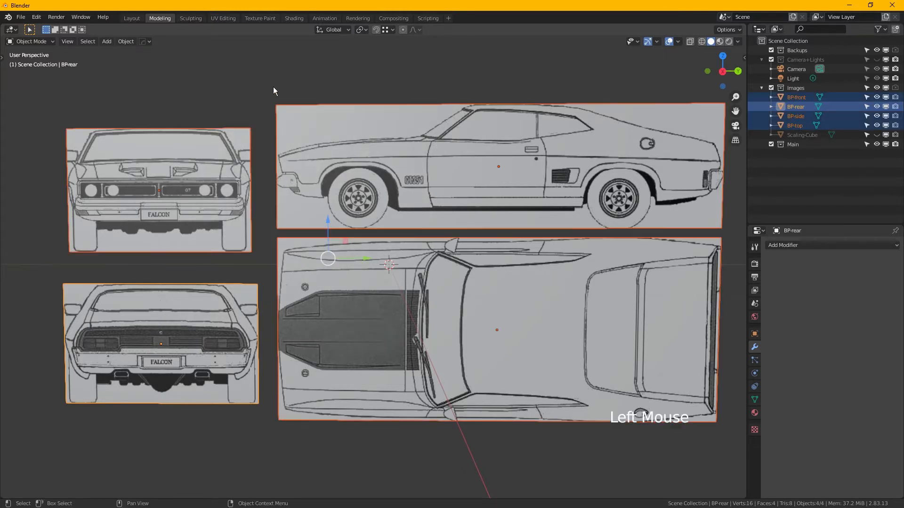
pyautogui.doubleClick(241, 102)
pyautogui.press('a')
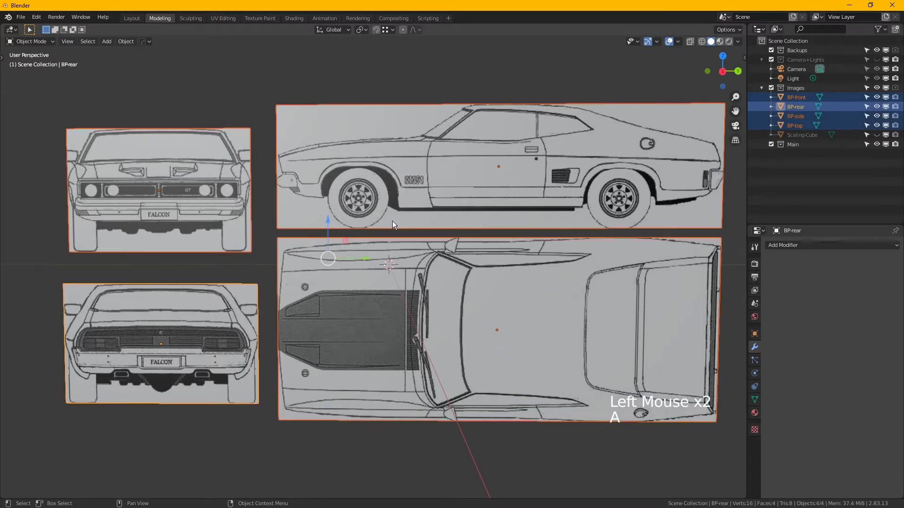
pyautogui.press('n')
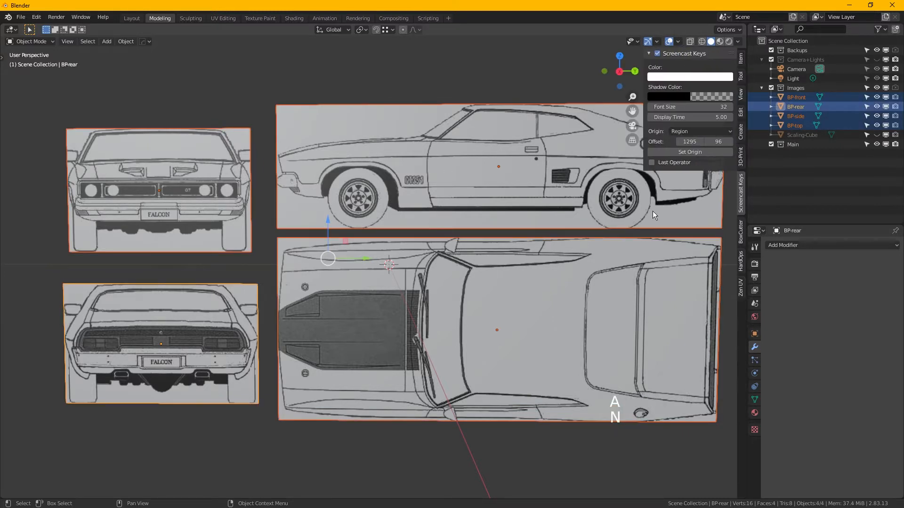
pyautogui.click(741, 59)
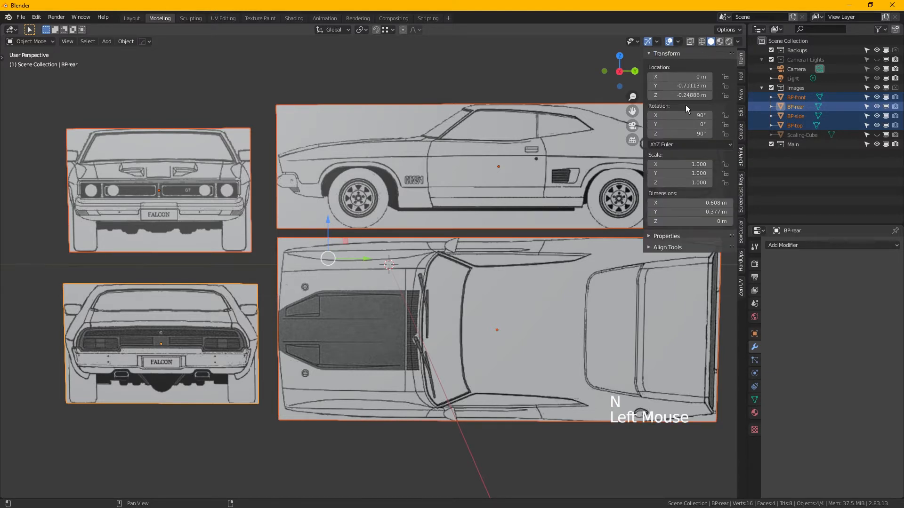
# - Set the X, Y and Z location of the active rear-view plane to 0 m
pyautogui.click(685, 79)
pyautogui.moveTo(683, 76); pyautogui.dragTo(682, 95)
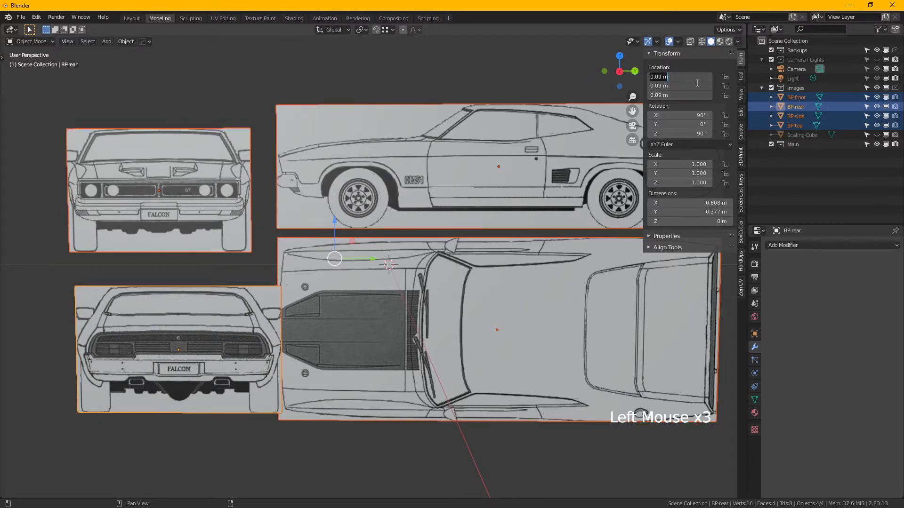
pyautogui.press('Escape')
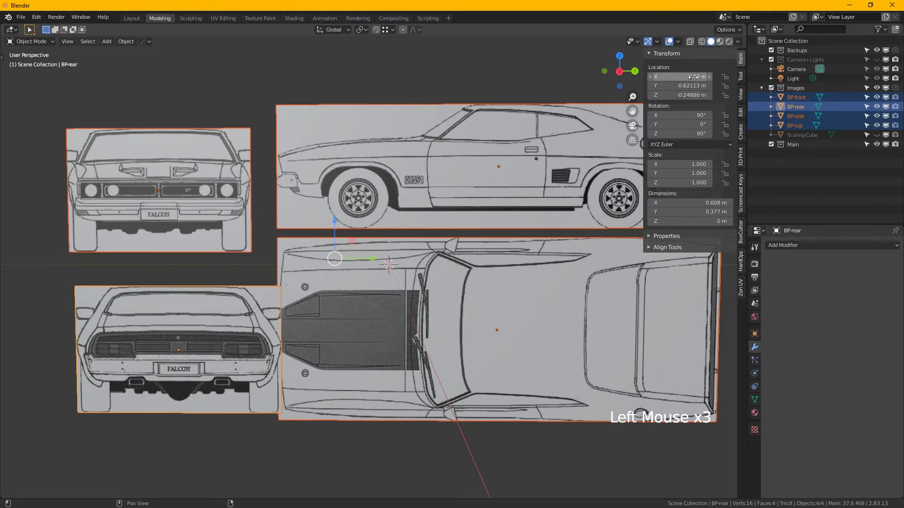
pyautogui.moveTo(688, 77); pyautogui.dragTo(688, 95)
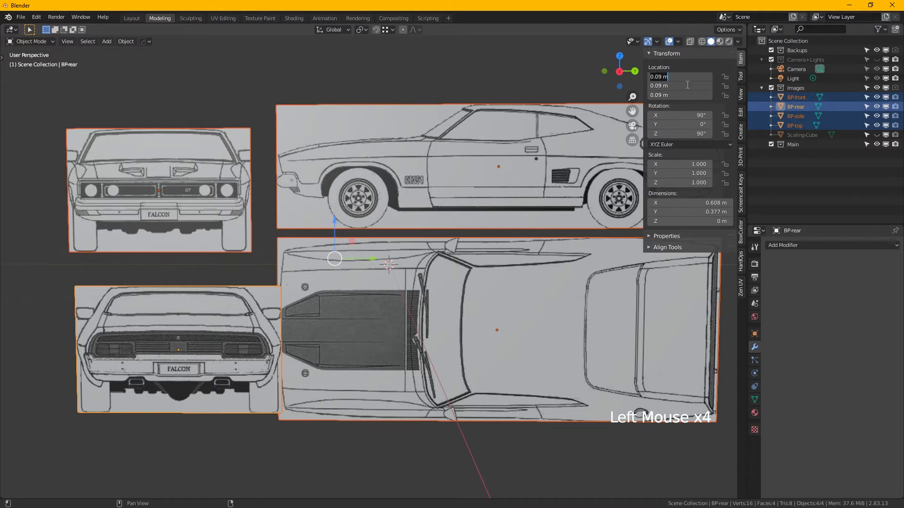
pyautogui.write('0')
pyautogui.press('Return')
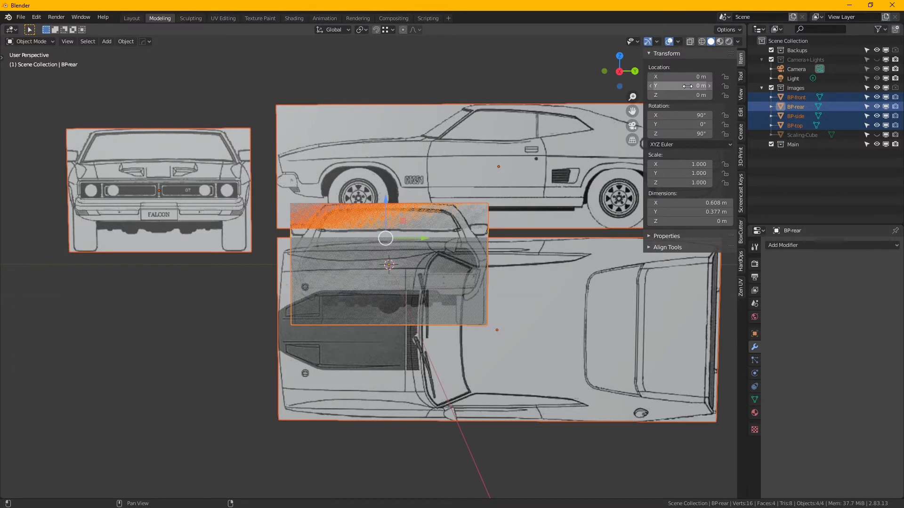
# - Select only the side-view plane and set its location to 0 m on all three axes
pyautogui.click(492, 165)
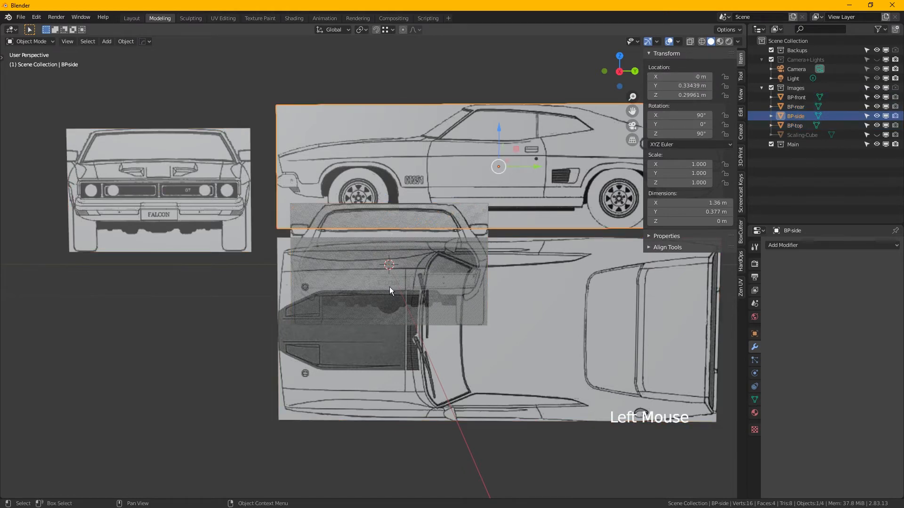
pyautogui.press('a')
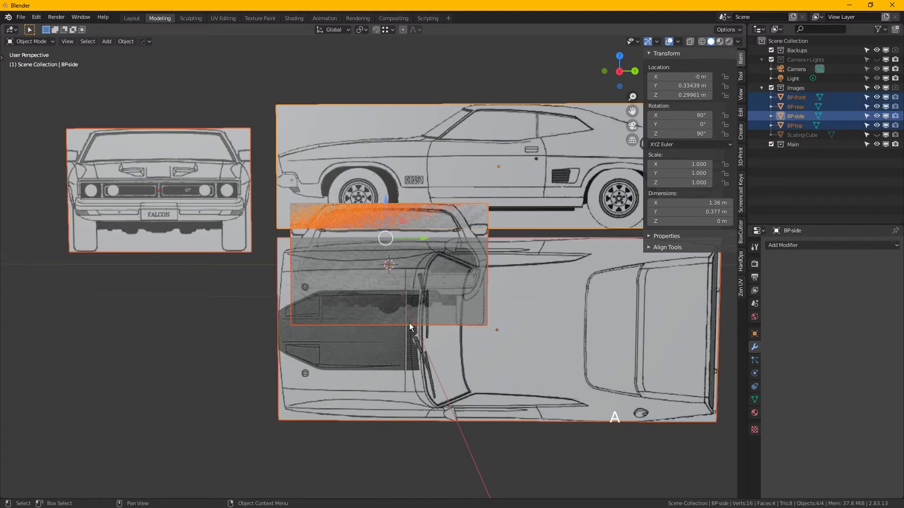
pyautogui.click(522, 151)
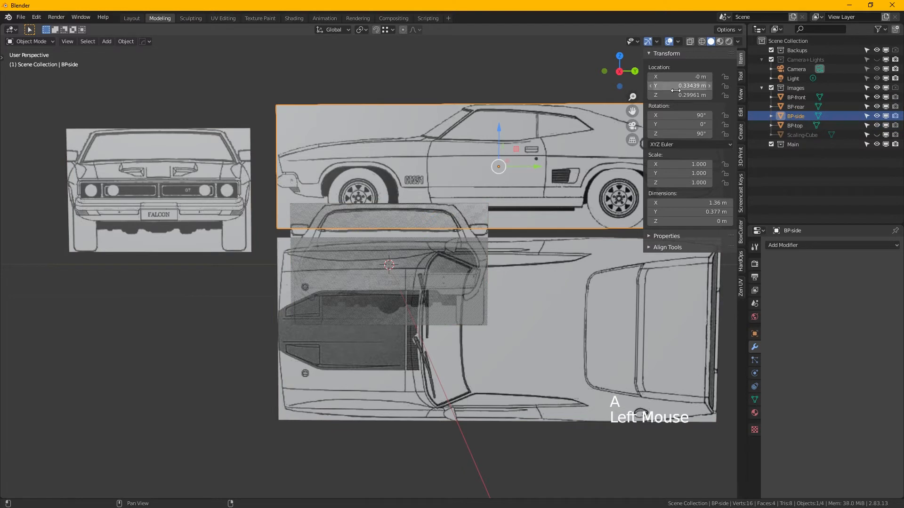
pyautogui.moveTo(676, 90); pyautogui.dragTo(678, 83)
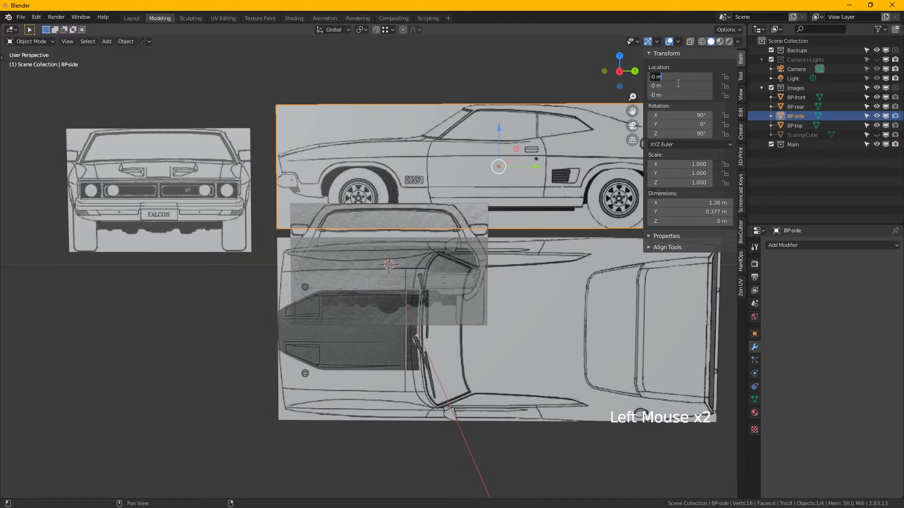
pyautogui.press('Return')
# - Set the location of the top-view plane and of the front-view plane to 0 m on all axes
pyautogui.click(638, 355)
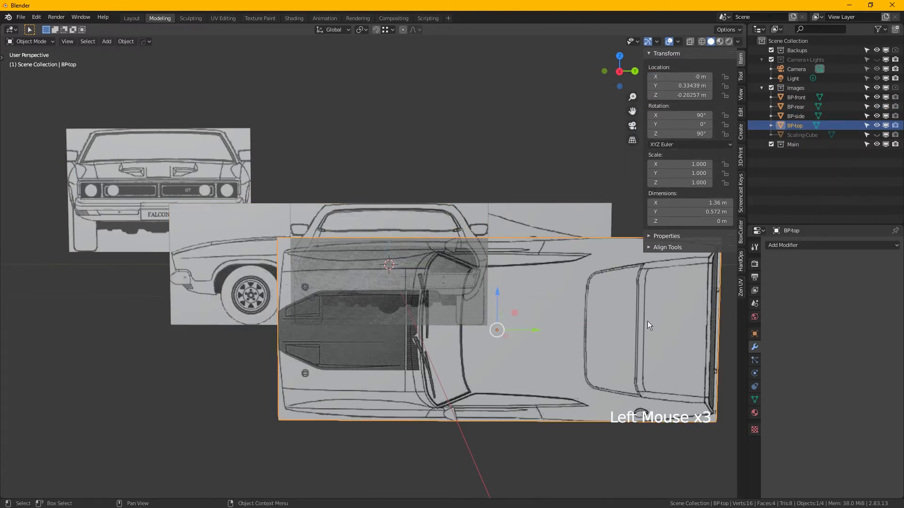
pyautogui.moveTo(683, 78); pyautogui.dragTo(683, 95)
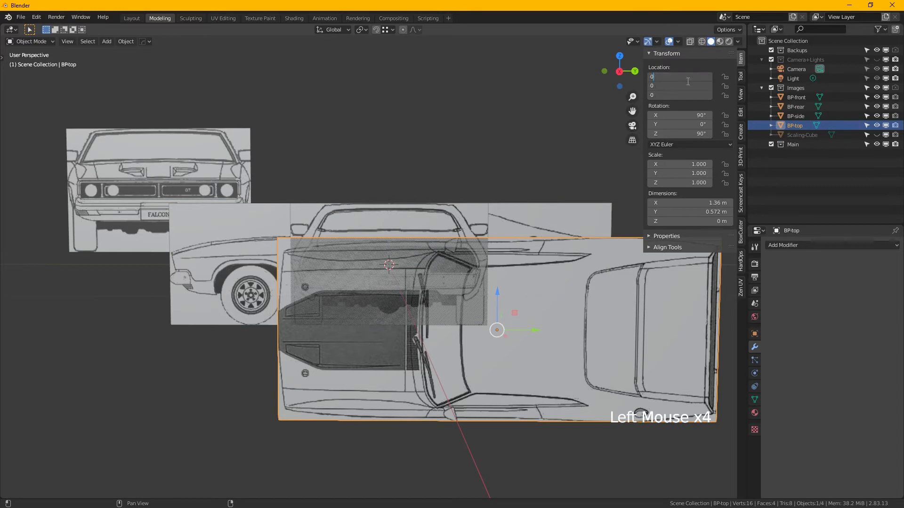
pyautogui.press('Return')
pyautogui.click(214, 138)
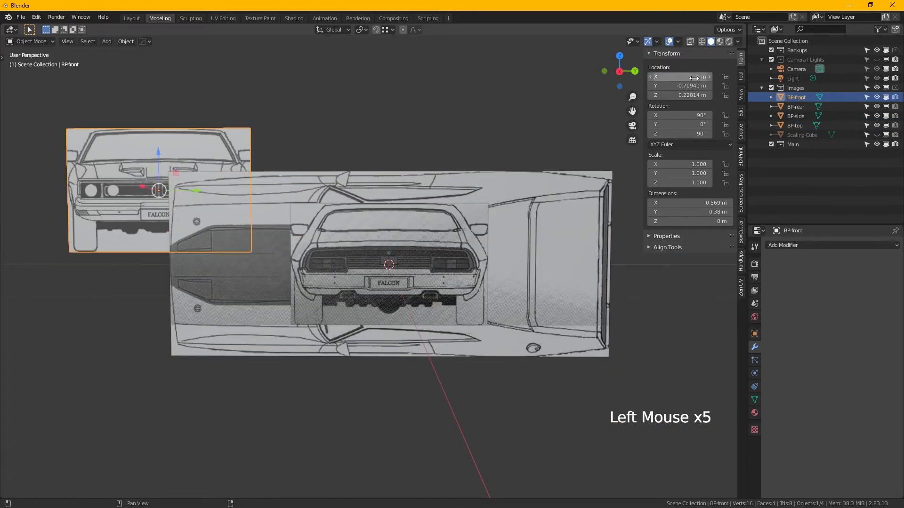
pyautogui.moveTo(683, 77); pyautogui.dragTo(682, 95)
pyautogui.press('Return')
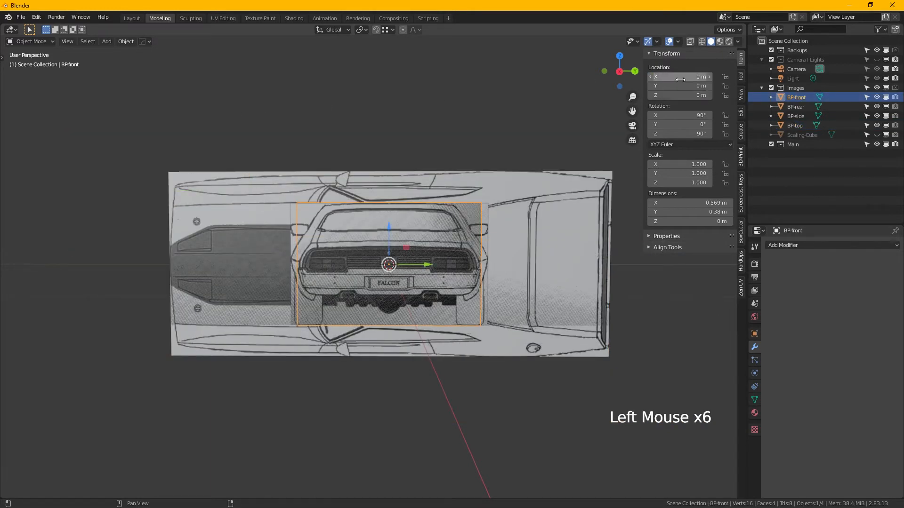
# - Save the project as Max.blend in the Interceptor folder, overwriting the existing file
pyautogui.moveTo(489, 248); pyautogui.dragTo(449, 262, button='middle')
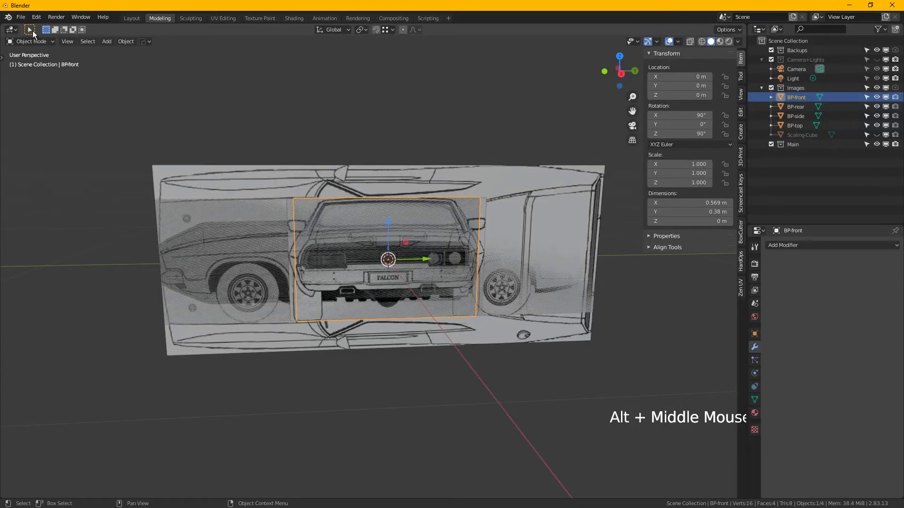
pyautogui.click(24, 19)
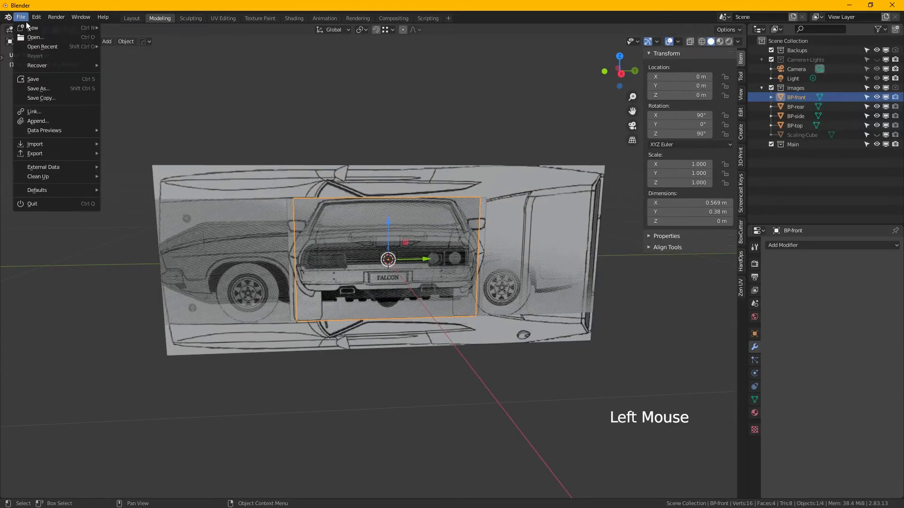
pyautogui.click(58, 92)
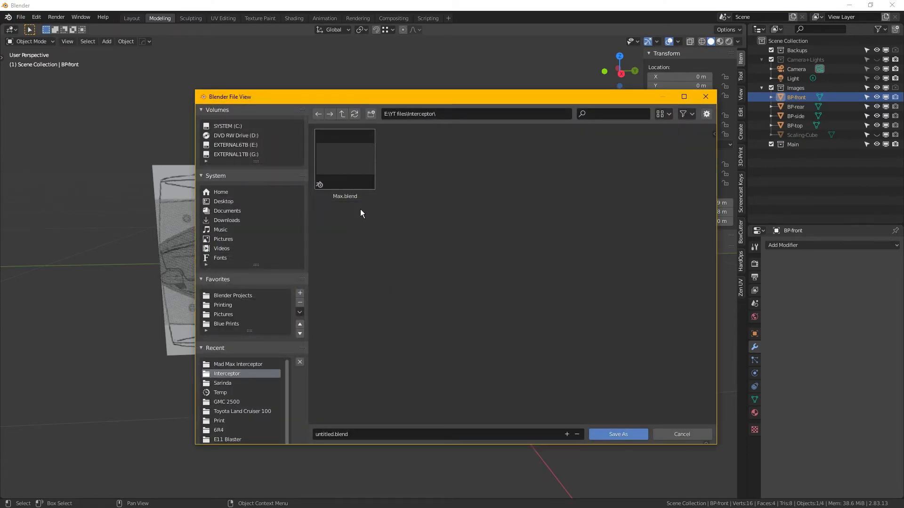
pyautogui.click(363, 173)
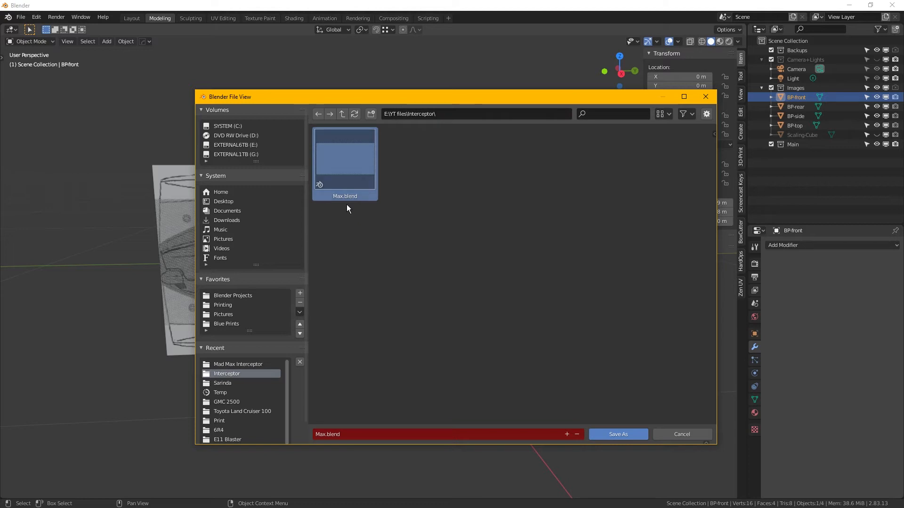
pyautogui.click(611, 440)
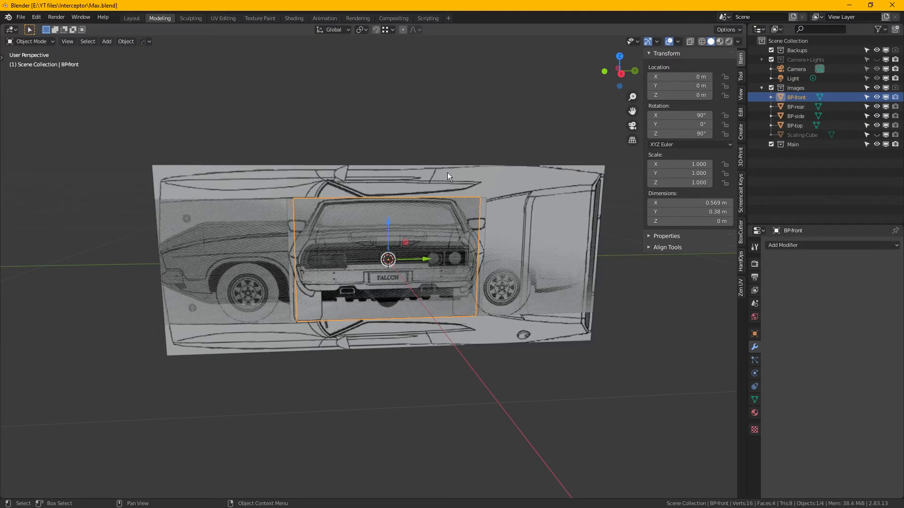
# - Rotate the front-view plane about the global Z axis so it stands perpendicular to the side view
pyautogui.moveTo(420, 233); pyautogui.dragTo(476, 242, button='middle')
pyautogui.scroll(1, 419, 244)
pyautogui.press('n')
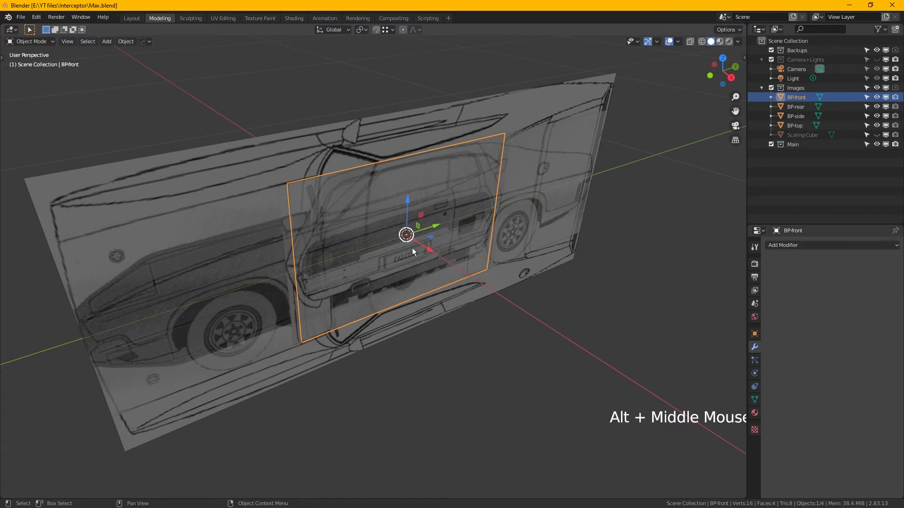
pyautogui.press('r')
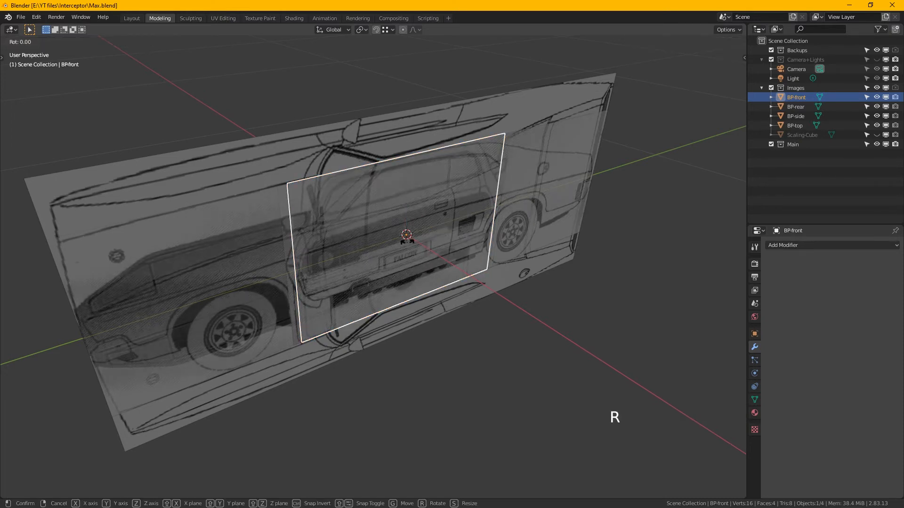
pyautogui.press('z')
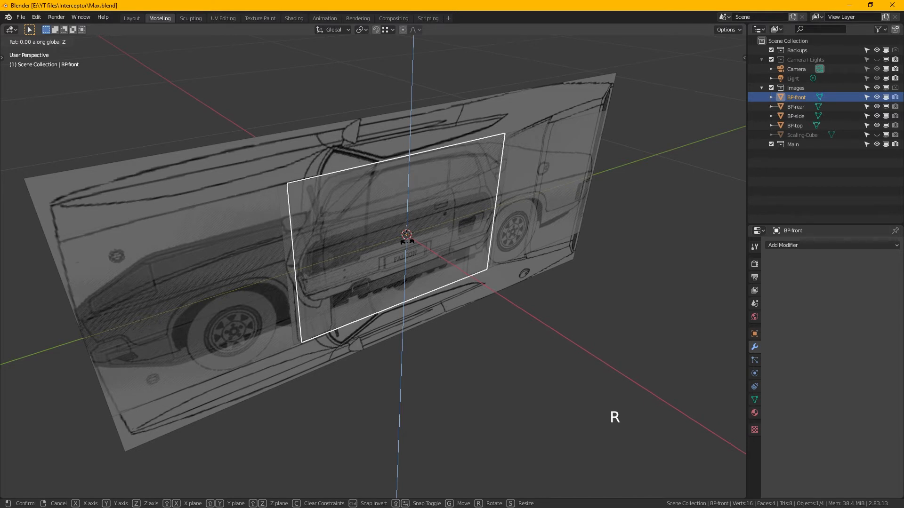
pyautogui.click(412, 247)
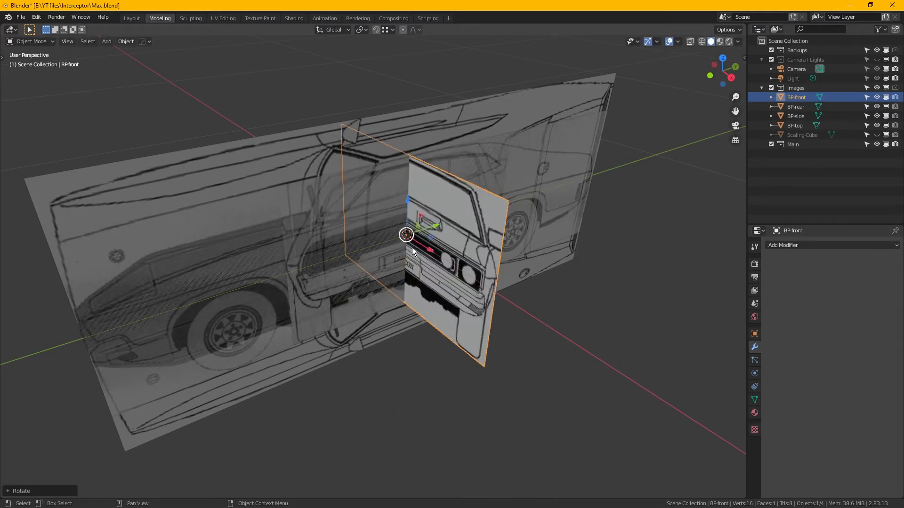
# - Select BP-rear and rotate it 90° about the global Z axis
pyautogui.click(800, 108)
pyautogui.keyDown('alt'); pyautogui.moveTo(375, 233); pyautogui.dragTo(393, 246, button='middle'); pyautogui.keyUp('alt')
pyautogui.press('r')
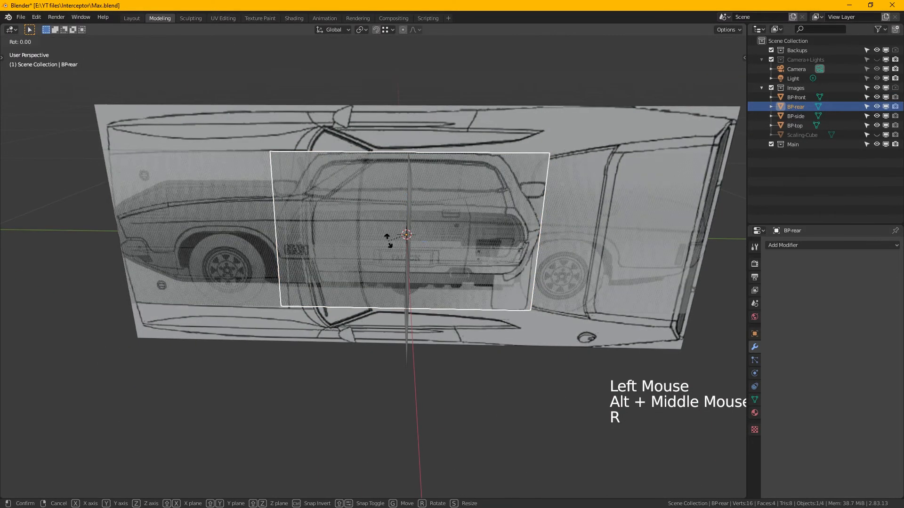
pyautogui.write('z90')
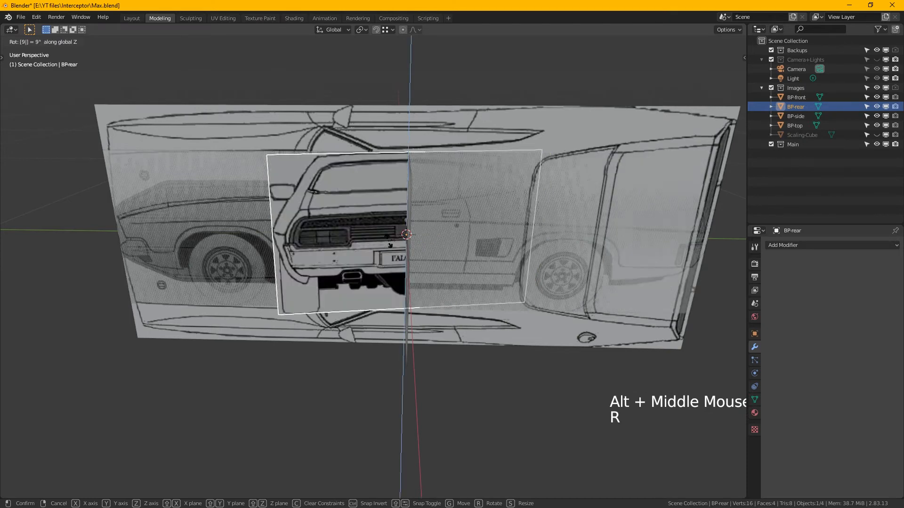
pyautogui.press('Return')
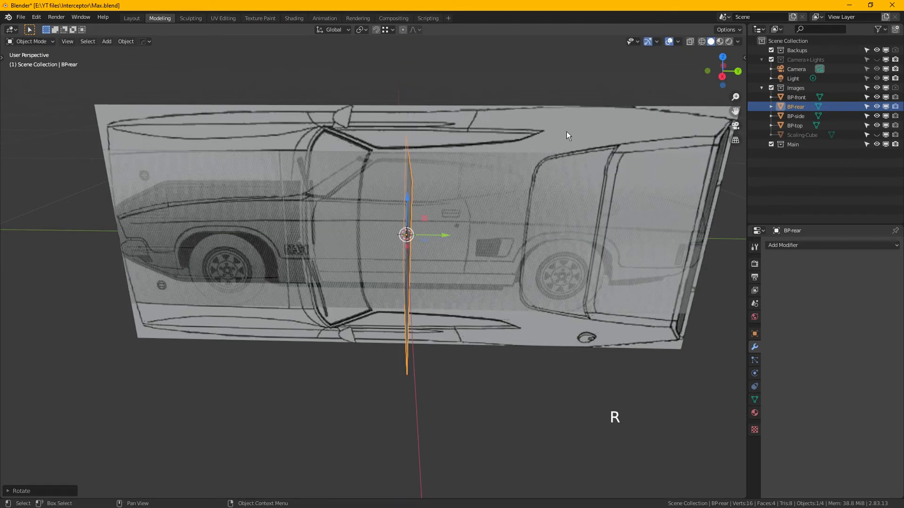
# - Select the BP-top plane and rotate it -90° about the global Y axis so it lies horizontally
pyautogui.click(495, 127)
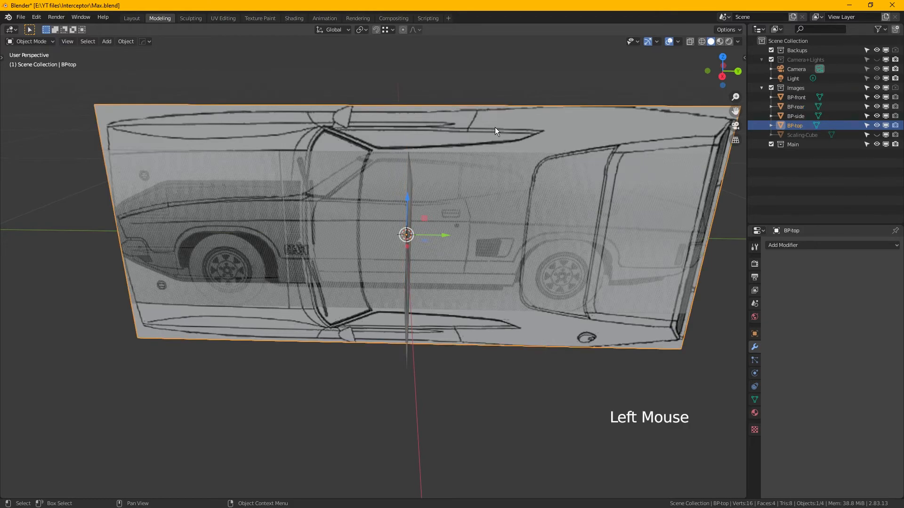
pyautogui.keyDown('alt'); pyautogui.moveTo(462, 179); pyautogui.dragTo(457, 261, button='middle'); pyautogui.keyUp('alt')
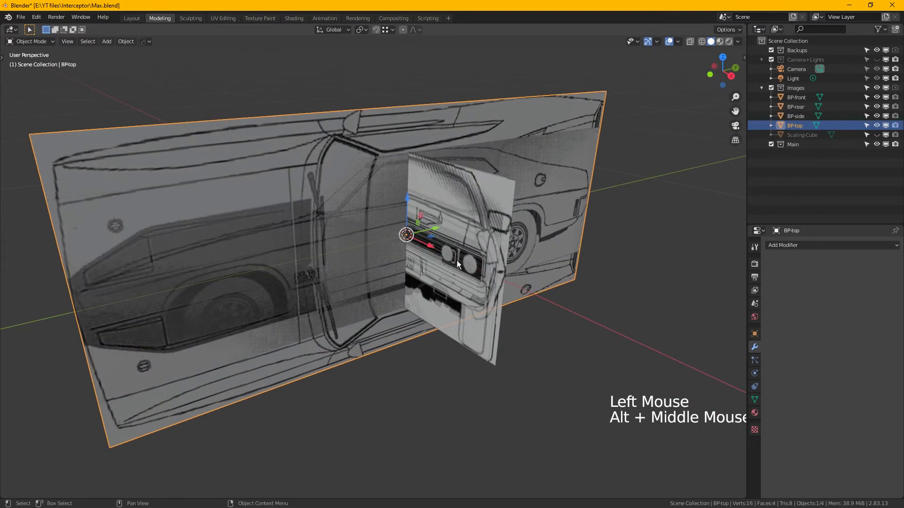
pyautogui.press('r')
pyautogui.write('y')
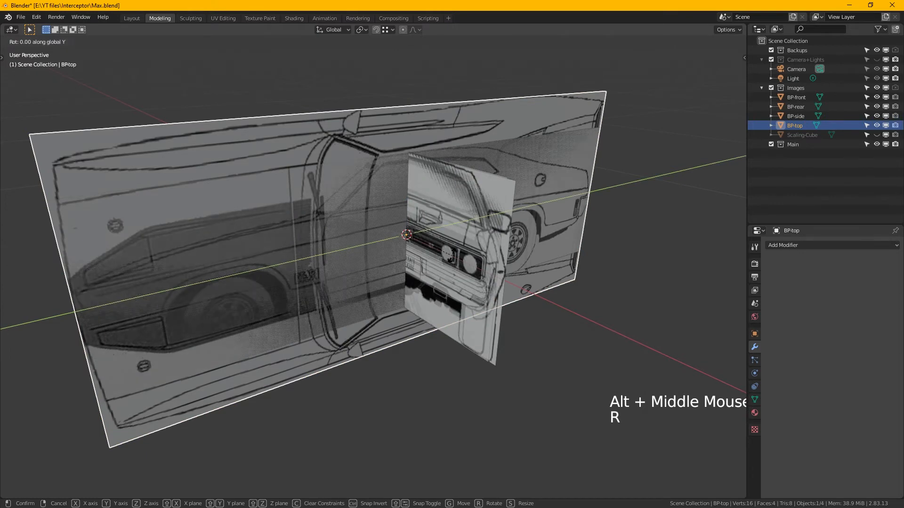
pyautogui.write('-90')
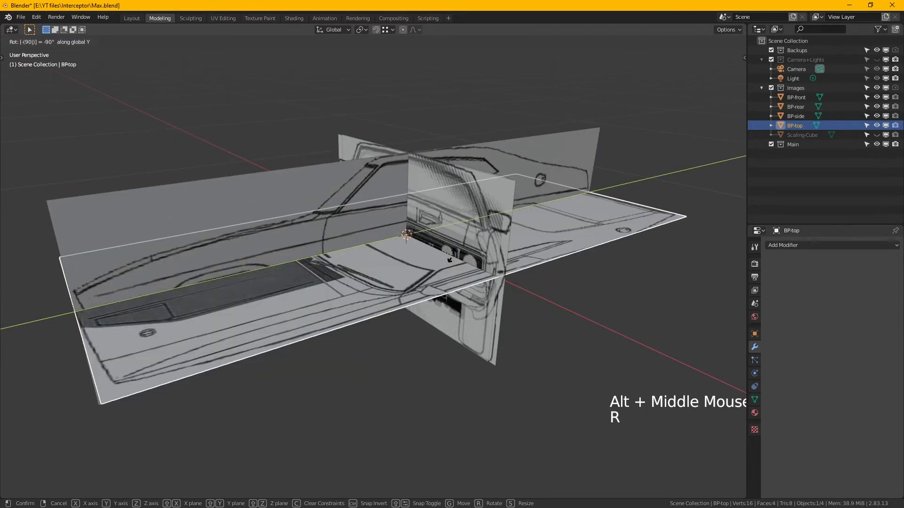
pyautogui.press('Return')
pyautogui.keyDown('alt'); pyautogui.moveTo(462, 221); pyautogui.dragTo(442, 267, button='middle'); pyautogui.keyUp('alt')
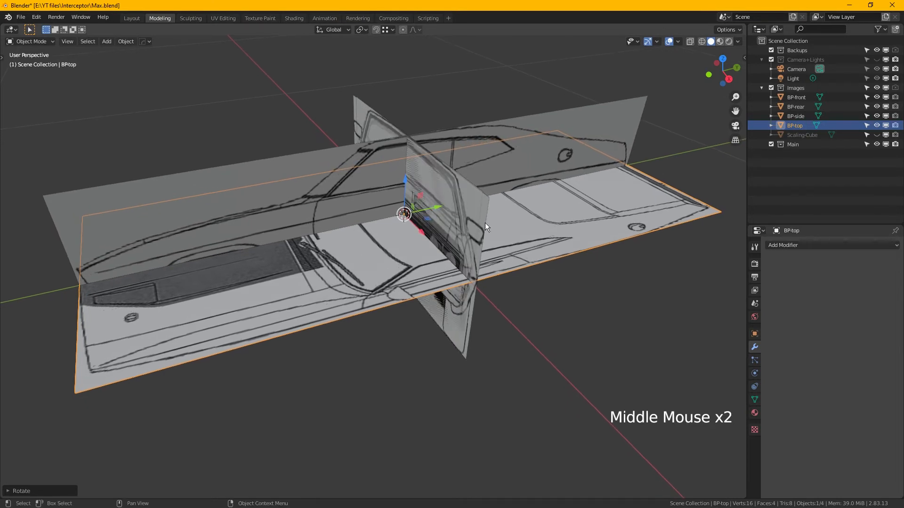
# - Unhide Scaling-Cube in the Images collection and select it
pyautogui.click(877, 135)
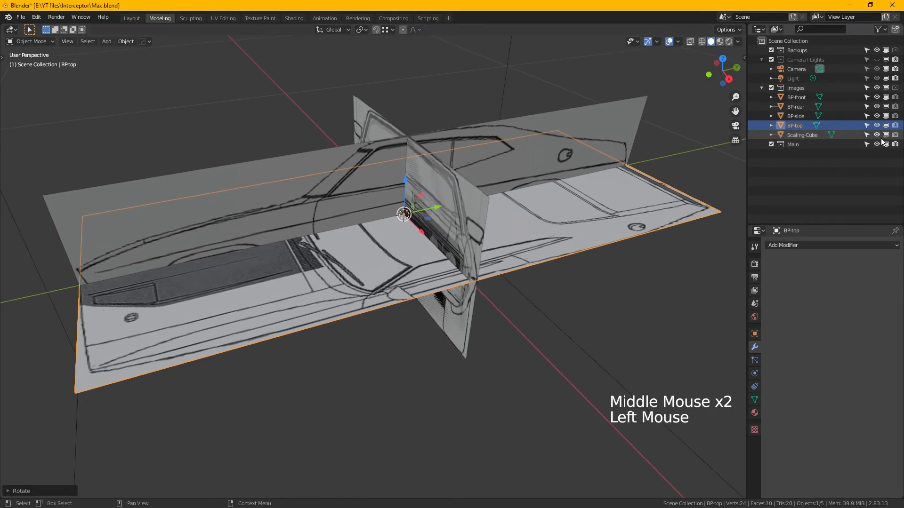
pyautogui.click(806, 136)
pyautogui.scroll(-7, 493, 162)
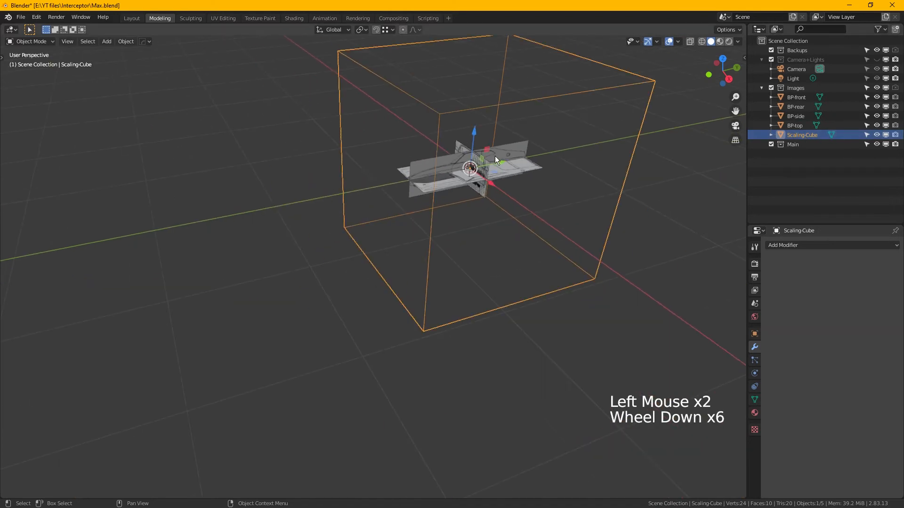
pyautogui.moveTo(495, 154); pyautogui.dragTo(346, 191, button='middle')
pyautogui.scroll(2, 348, 180)
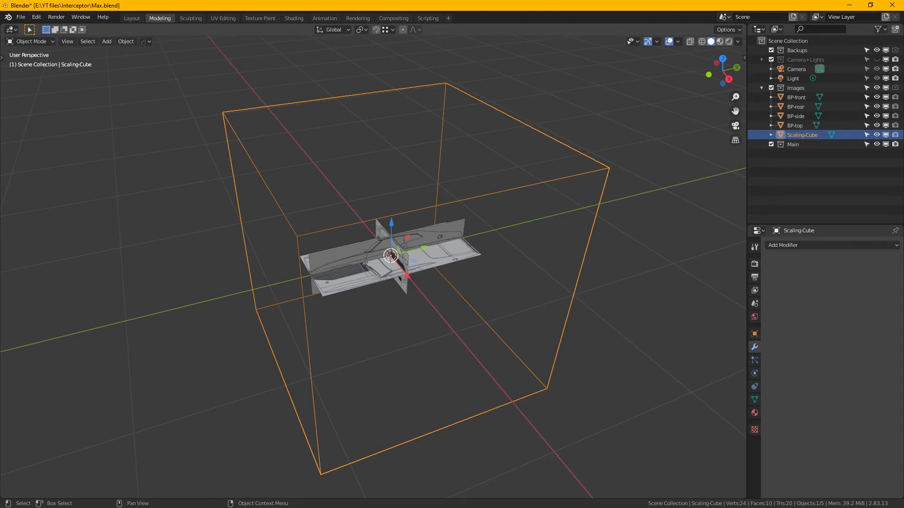
# - Switch to the web browser and search Google's general results for "1973 Ford Falcon"
pyautogui.hotkey('alt', 'Tab')
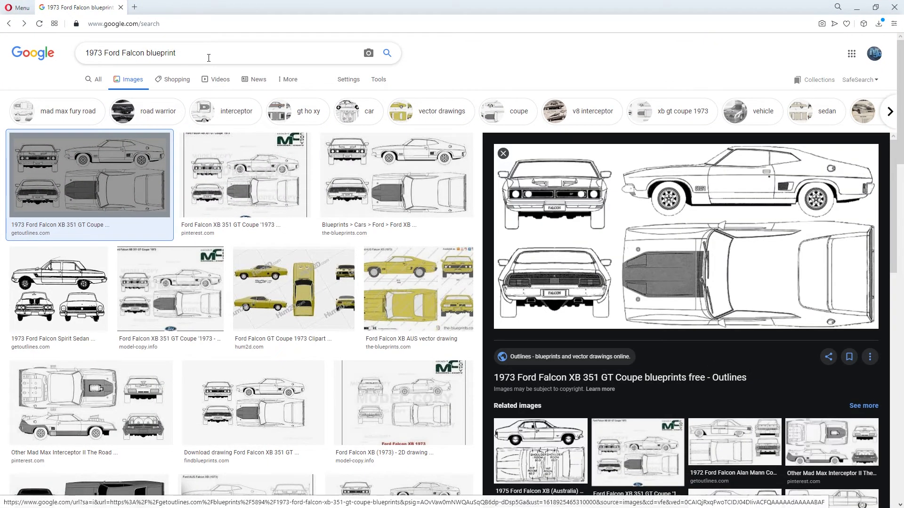
pyautogui.click(97, 80)
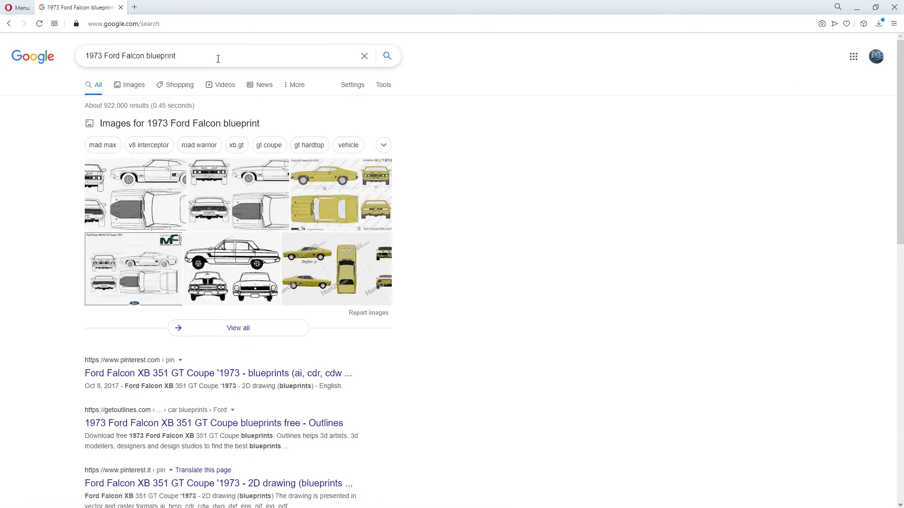
pyautogui.click(219, 58)
pyautogui.press('BackSpace')
pyautogui.press('BackSpace')
pyautogui.press('BackSpace')
pyautogui.press('BackSpace')
pyautogui.press('BackSpace')
pyautogui.press('BackSpace')
pyautogui.press('BackSpace')
pyautogui.press('BackSpace')
pyautogui.press('BackSpace')
pyautogui.press('BackSpace')
pyautogui.press('Return')
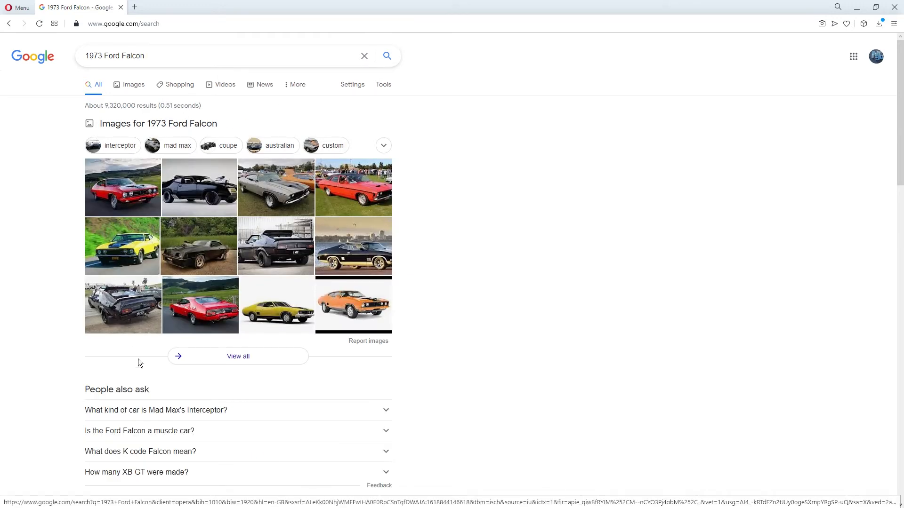
# - Open the Wikipedia article on the Ford Falcon (XB) and find the car's dimensions
pyautogui.scroll(-3, 290, 344)
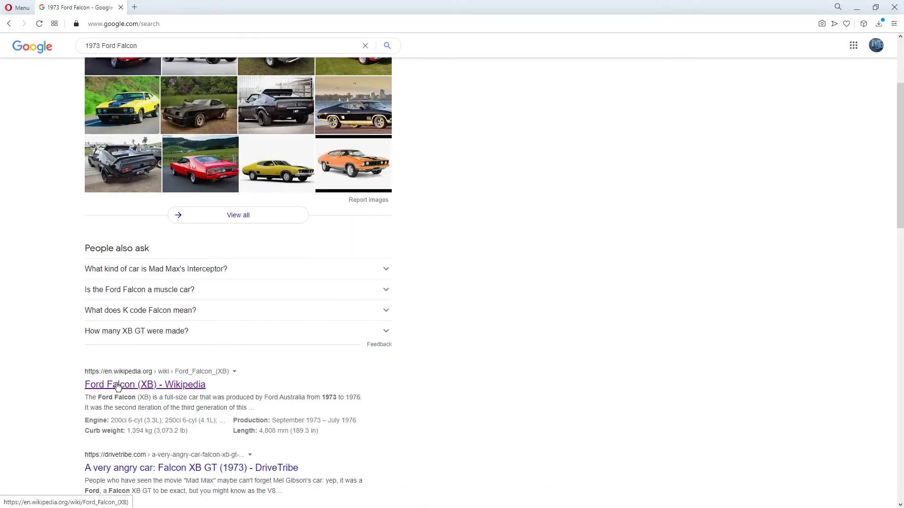
pyautogui.click(181, 389)
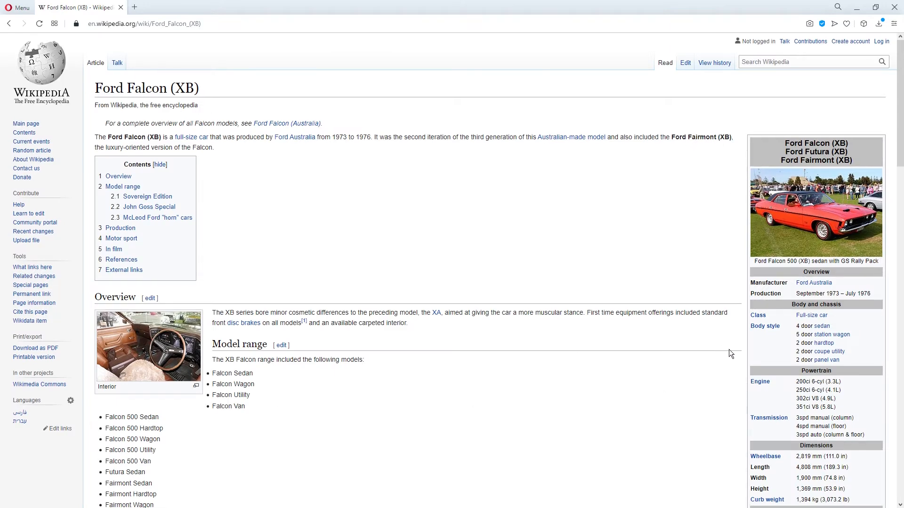
pyautogui.scroll(-2, 728, 351)
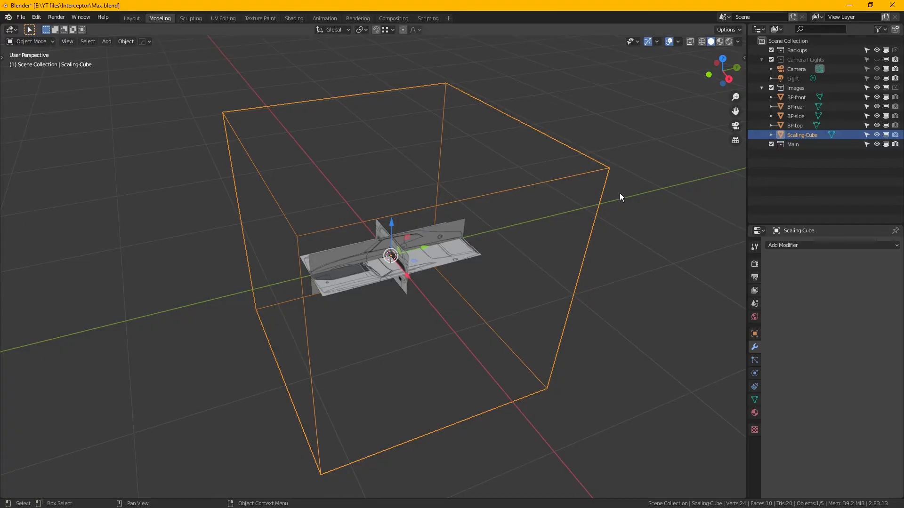
# - Show the transform values of Scaling-Cube in Blender and set its X dimension to 4.808 m
pyautogui.press('n')
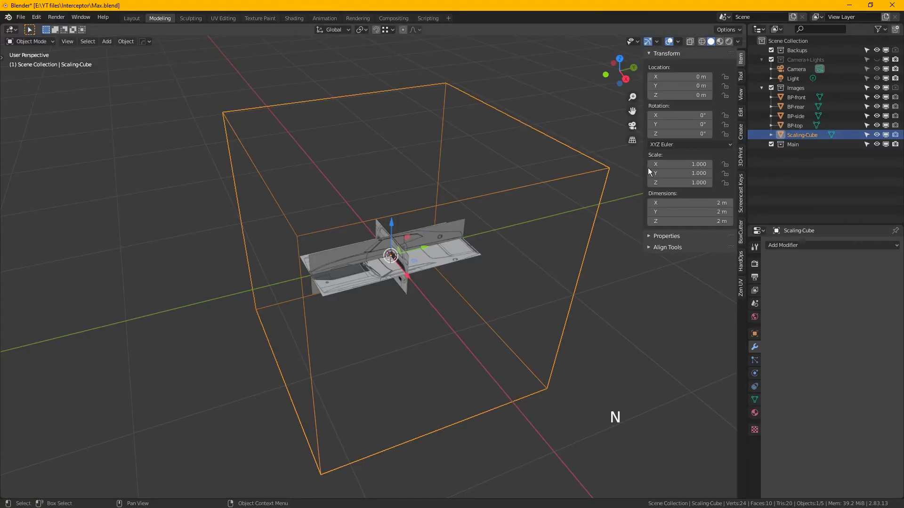
pyautogui.click(688, 203)
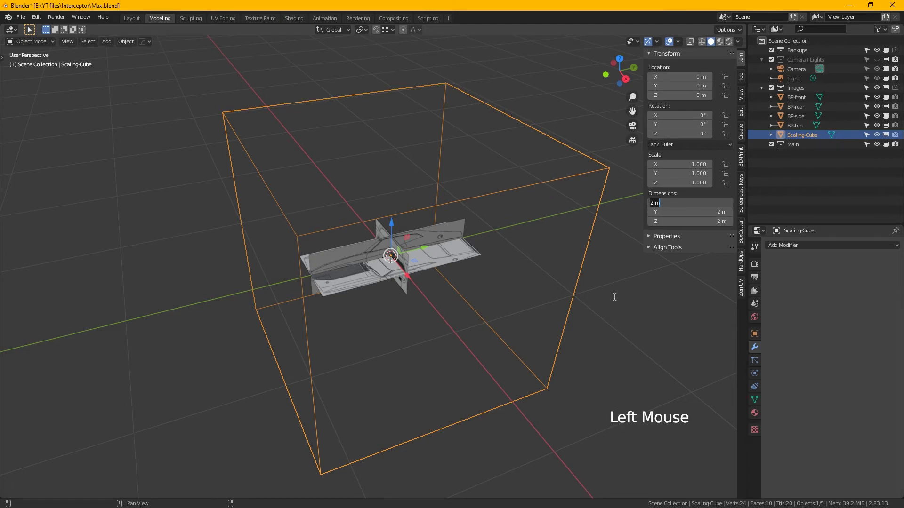
pyautogui.write('4.808')
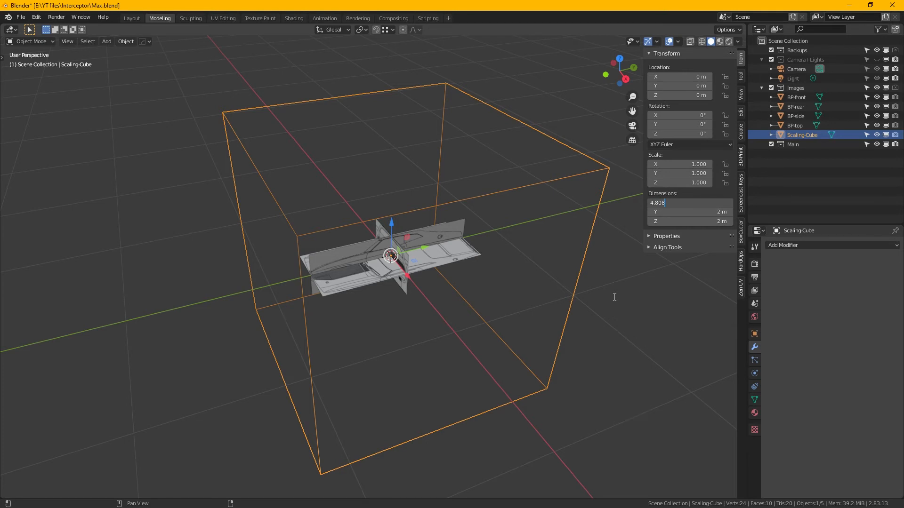
pyautogui.press('Return')
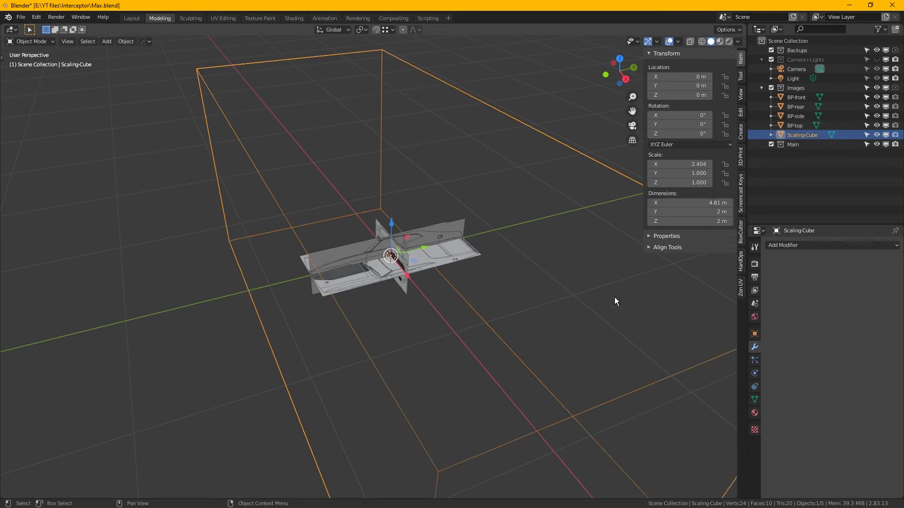
# - Set the Y dimension of Scaling-Cube to 4.808 m to match the car's length
pyautogui.click(700, 213)
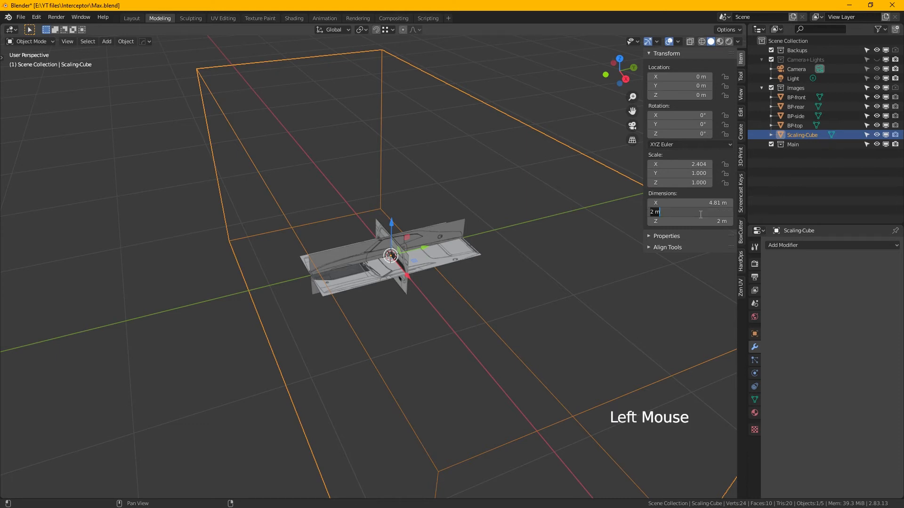
pyautogui.write('4.808')
pyautogui.press('Return')
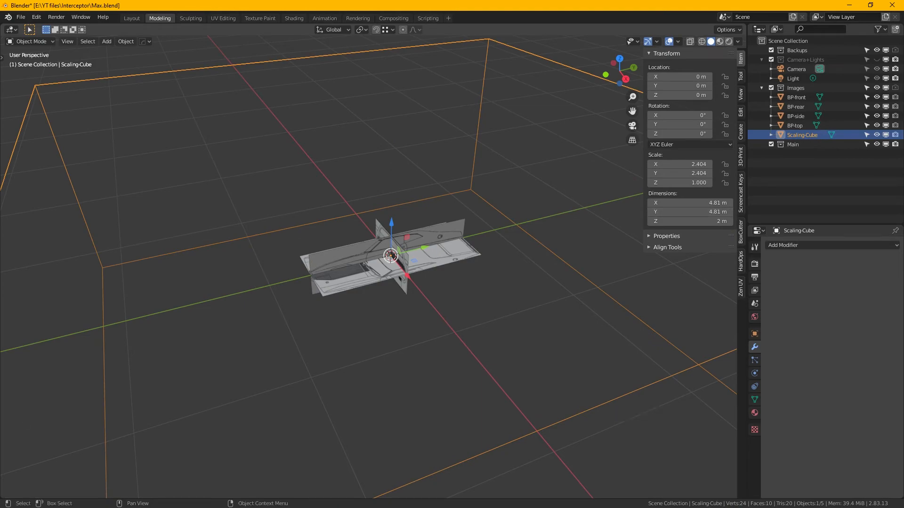
# - Check the car's width in the Wikipedia article and set the X dimension of Scaling-Cube to 1.9 m in Blender
pyautogui.hotkey('alt', 'Tab')
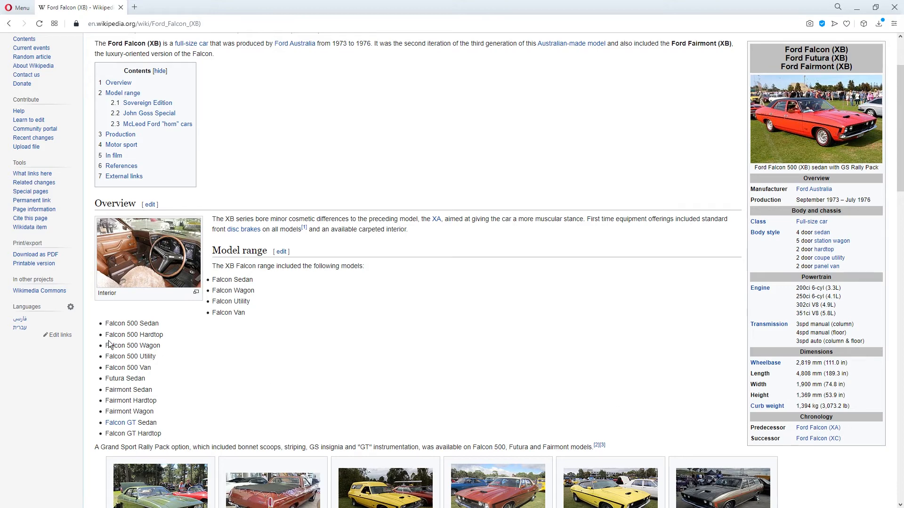
pyautogui.hotkey('alt', 'Tab')
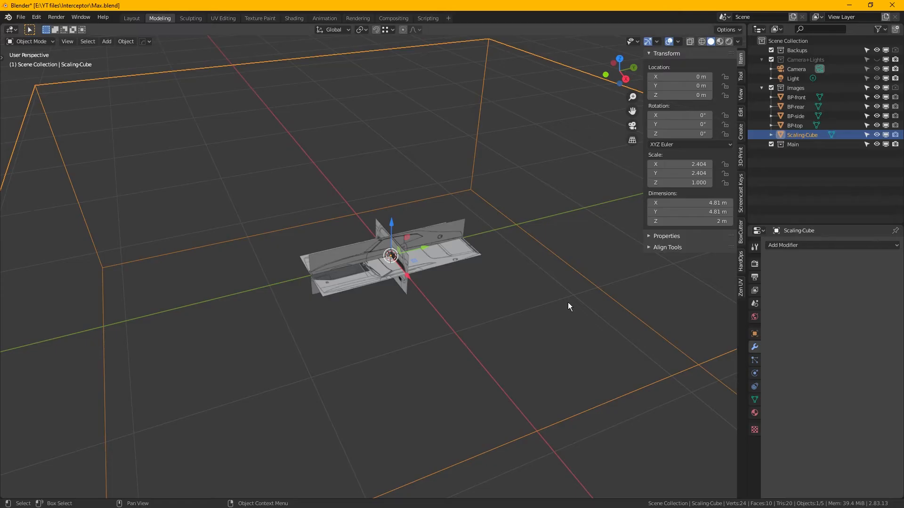
pyautogui.click(699, 203)
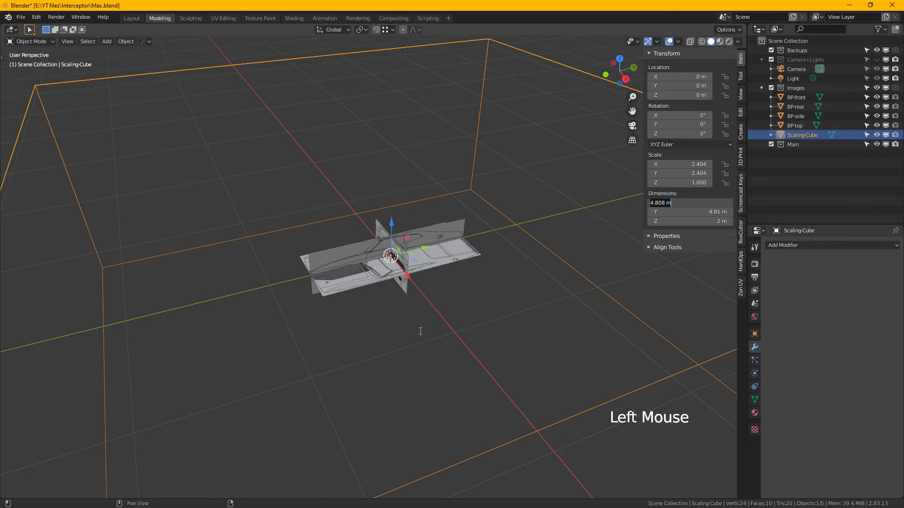
pyautogui.write('1.9')
pyautogui.click(420, 331)
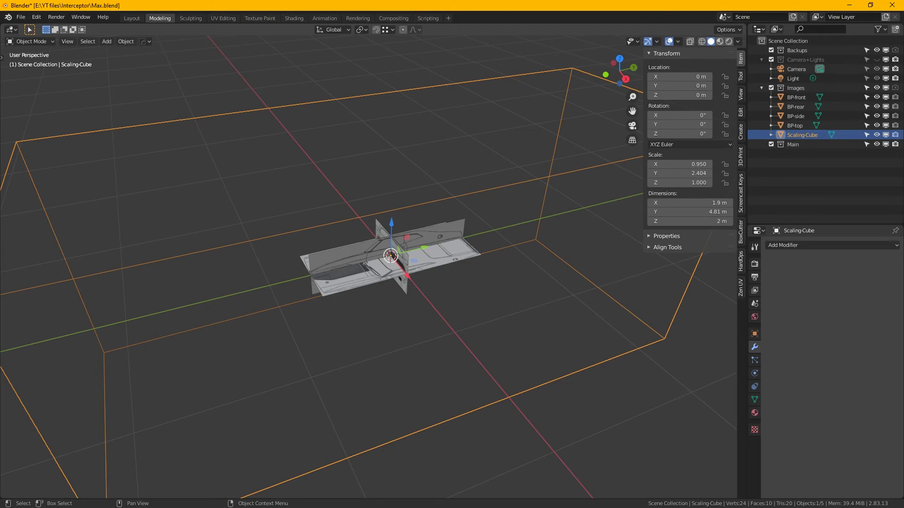
# - Check the car's height in the Wikipedia article and set the Z dimension of Scaling-Cube to 1.369 m in Blender
pyautogui.hotkey('alt', 'Tab')
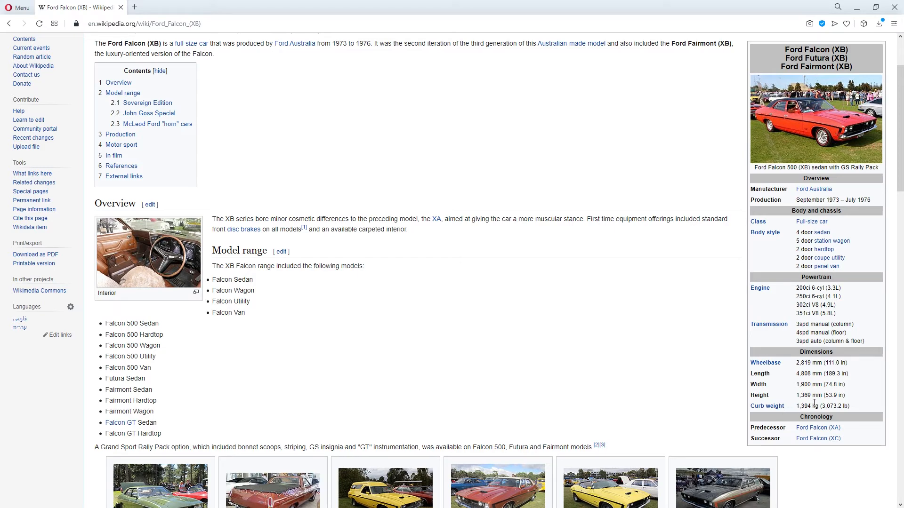
pyautogui.hotkey('alt', 'Tab')
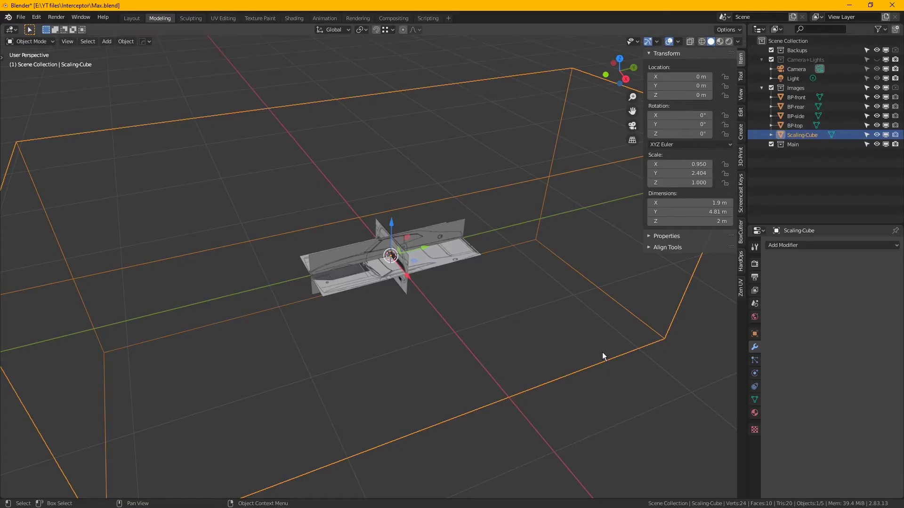
pyautogui.click(701, 222)
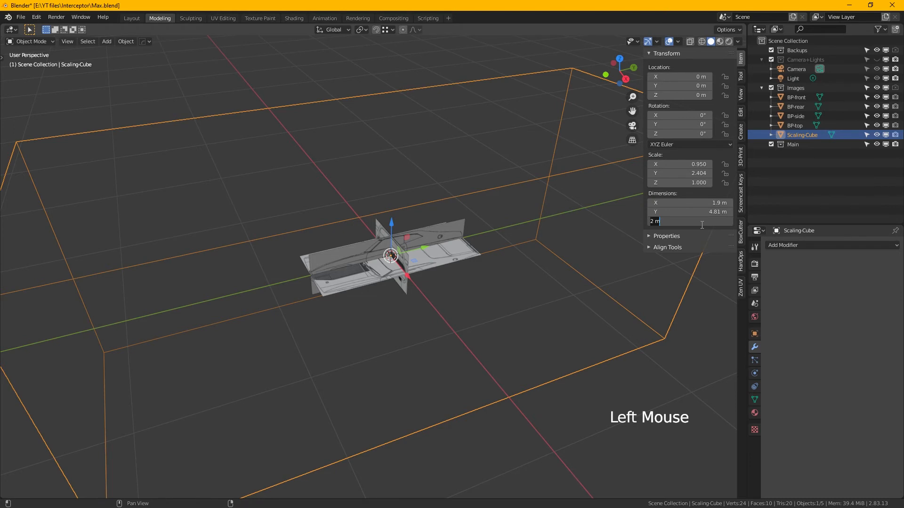
pyautogui.write('1.369')
pyautogui.press('Return')
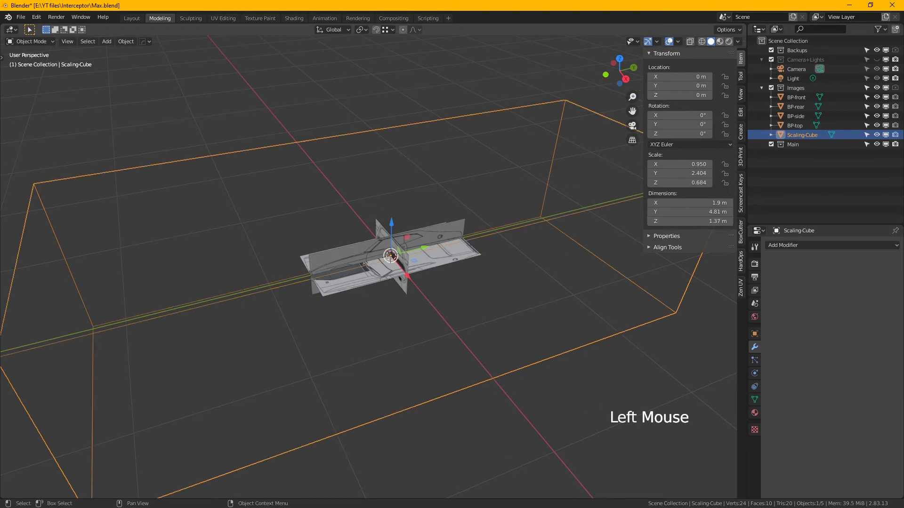
# - Move the browser window out of the way, return to Blender and hide the transform values
pyautogui.hotkey('alt', 'Tab')
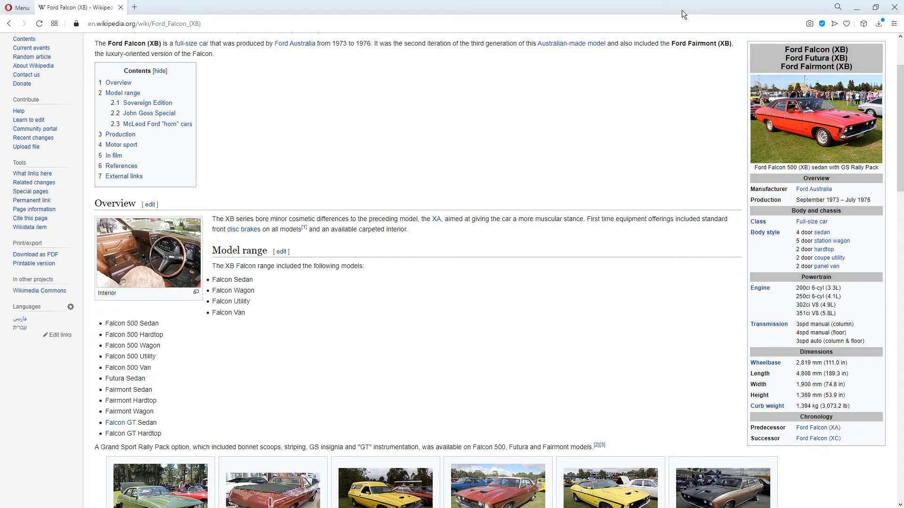
pyautogui.moveTo(667, 13); pyautogui.dragTo(0, 128)
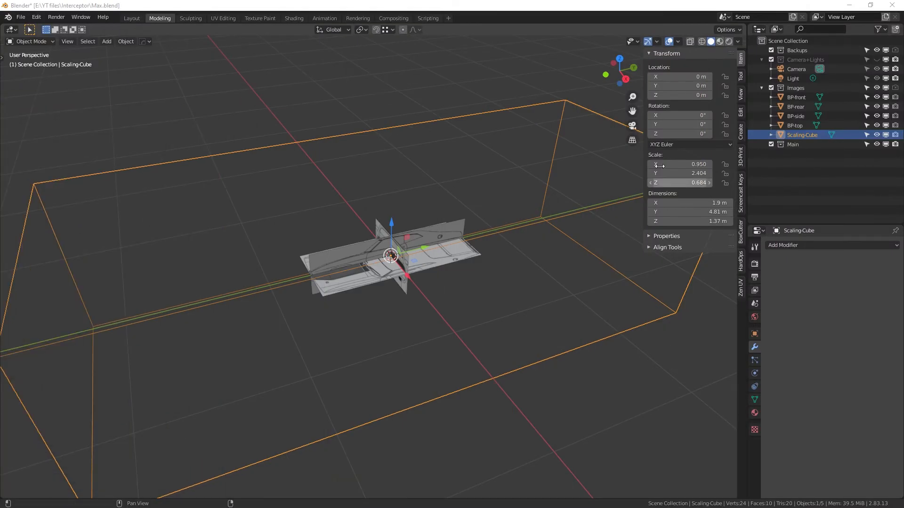
pyautogui.middleClick(499, 254)
pyautogui.moveTo(499, 253); pyautogui.dragTo(425, 258, button='middle')
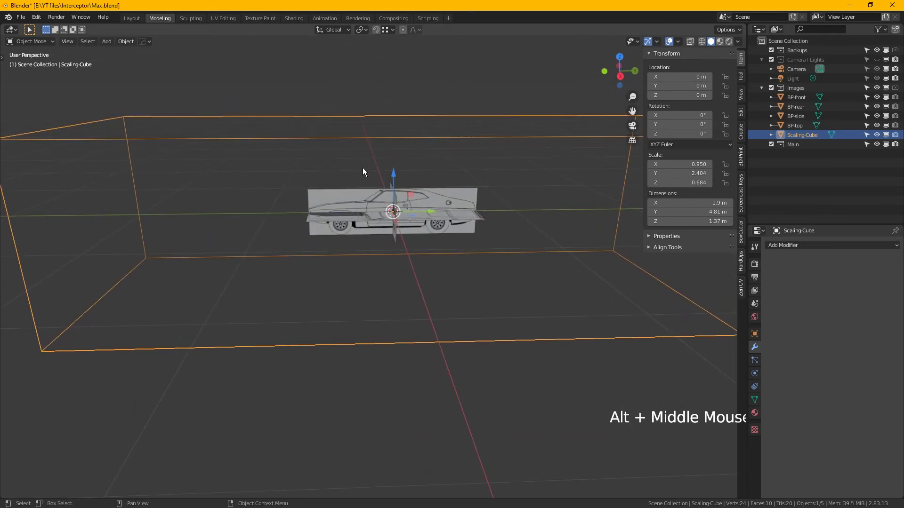
pyautogui.moveTo(363, 169); pyautogui.dragTo(394, 185, button='middle')
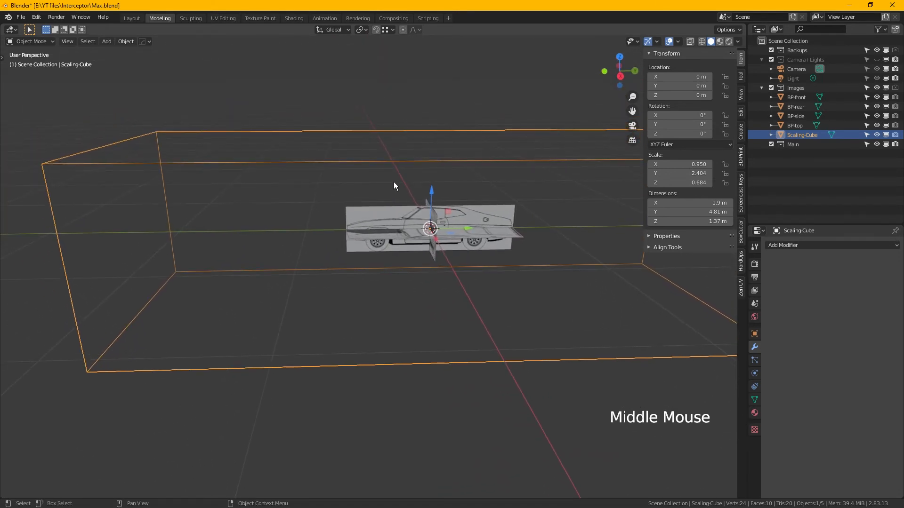
pyautogui.press('n')
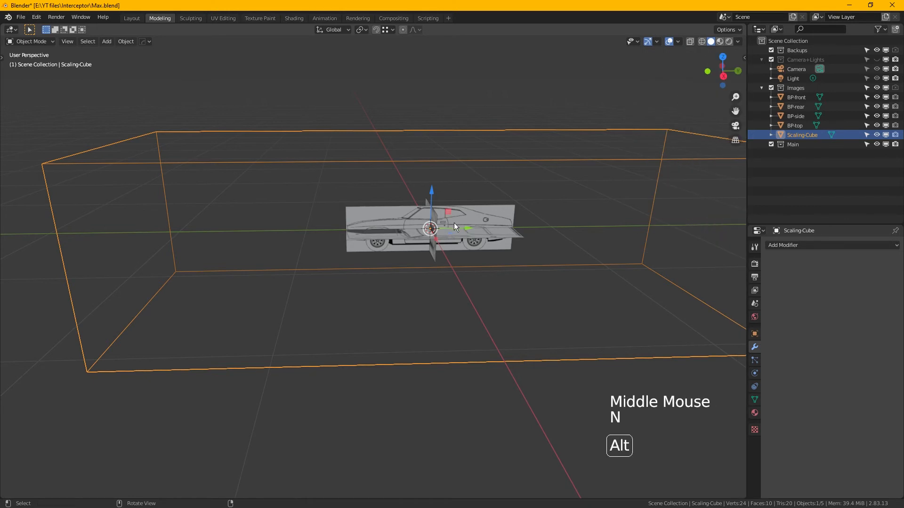
# - Select the four blueprint planes without Scaling-Cube and switch to the right orthographic view
pyautogui.keyDown('alt'); pyautogui.moveTo(471, 233); pyautogui.dragTo(365, 193, button='middle'); pyautogui.keyUp('alt')
pyautogui.moveTo(331, 184); pyautogui.dragTo(502, 288)
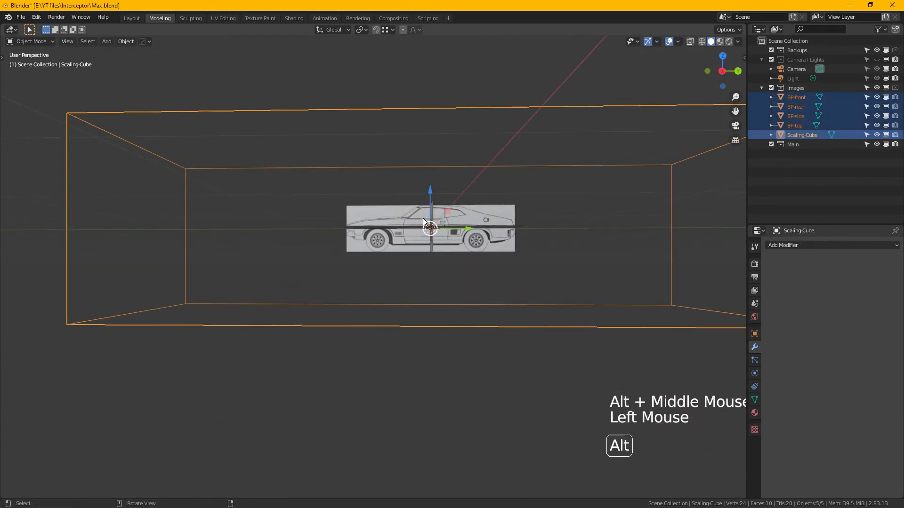
pyautogui.keyDown('alt'); pyautogui.moveTo(424, 221); pyautogui.dragTo(471, 249, button='middle'); pyautogui.keyUp('alt')
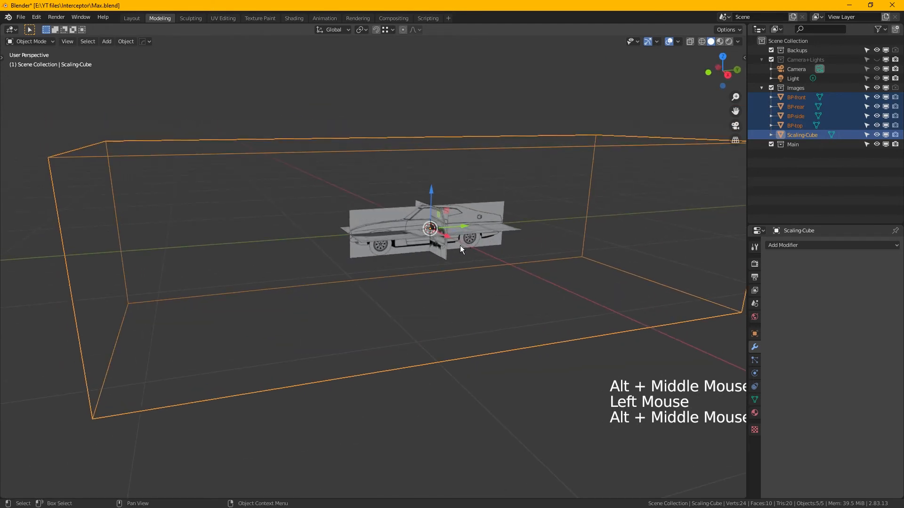
pyautogui.keyDown('ctrl'); pyautogui.moveTo(126, 95); pyautogui.dragTo(198, 208); pyautogui.keyUp('ctrl')
pyautogui.moveTo(387, 226)
pyautogui.keyDown('alt'); pyautogui.mouseDown(button='middle')
pyautogui.moveTo(405, 208)
pyautogui.moveTo(432, 249)
pyautogui.moveTo(424, 241)
pyautogui.moveTo(458, 251)
pyautogui.moveTo(394, 241)
pyautogui.mouseUp(button='middle'); pyautogui.keyUp('alt')
pyautogui.press('KP_3')
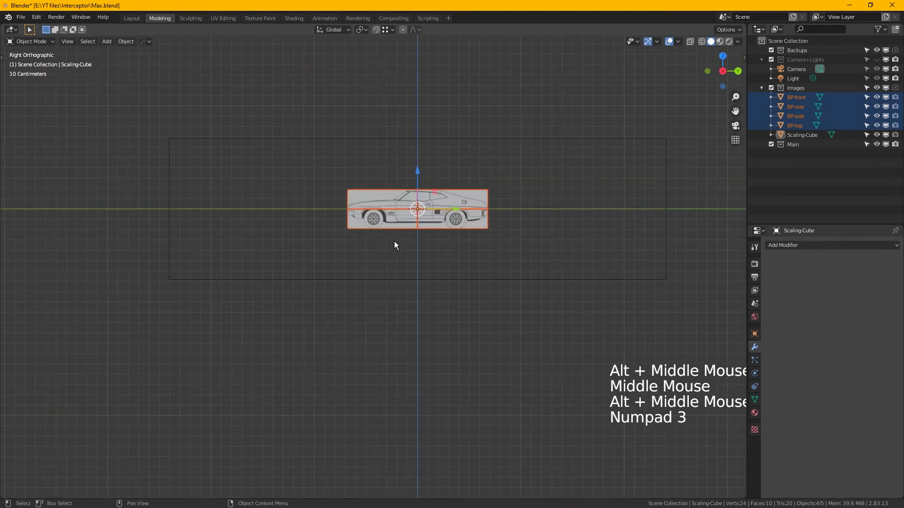
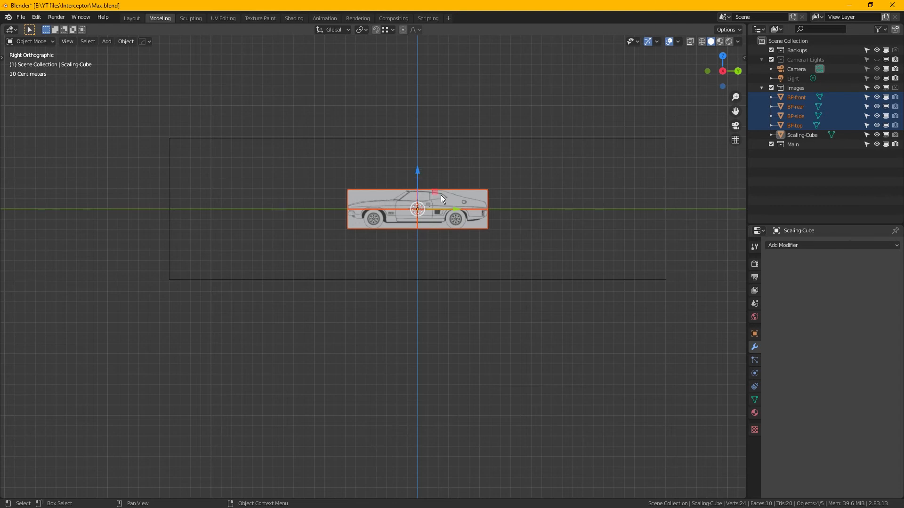
# - Scale the four blueprint planes uniformly by about 3.54 so the side view fills the length of Scaling-Cube
pyautogui.press('s')
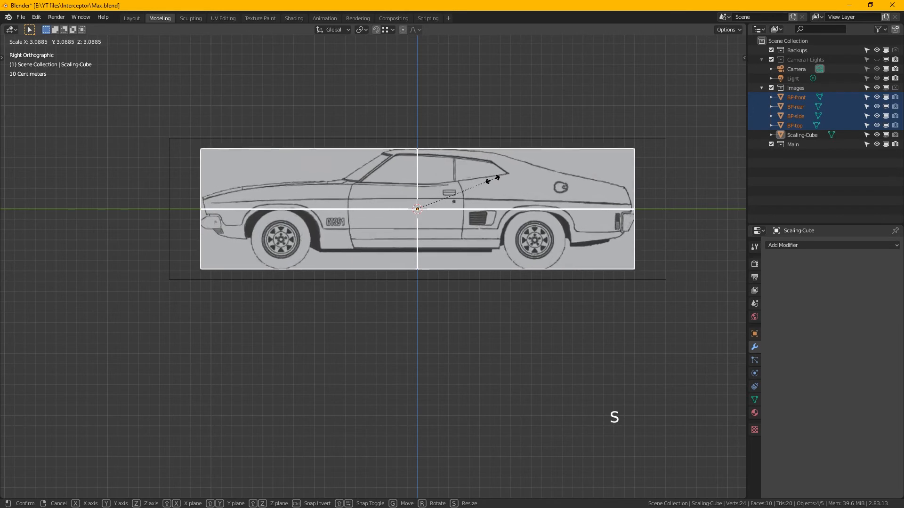
pyautogui.press('shift')
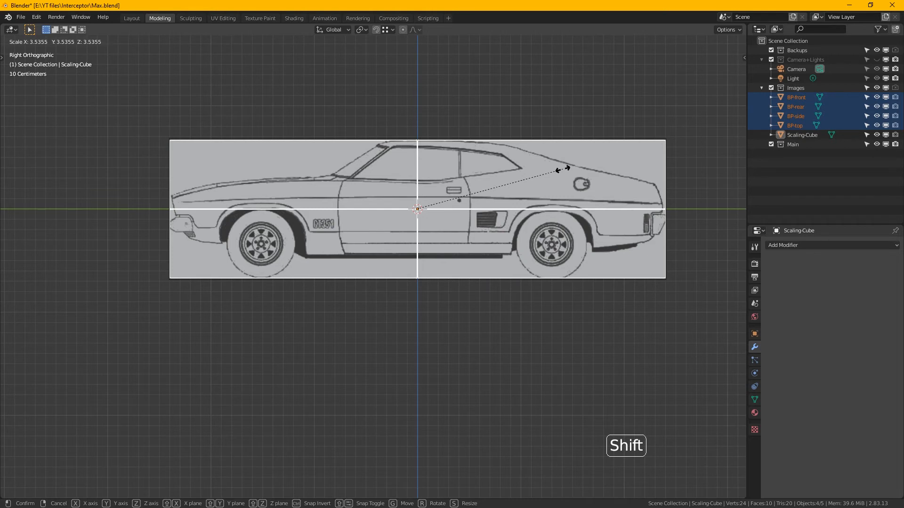
pyautogui.click(563, 170)
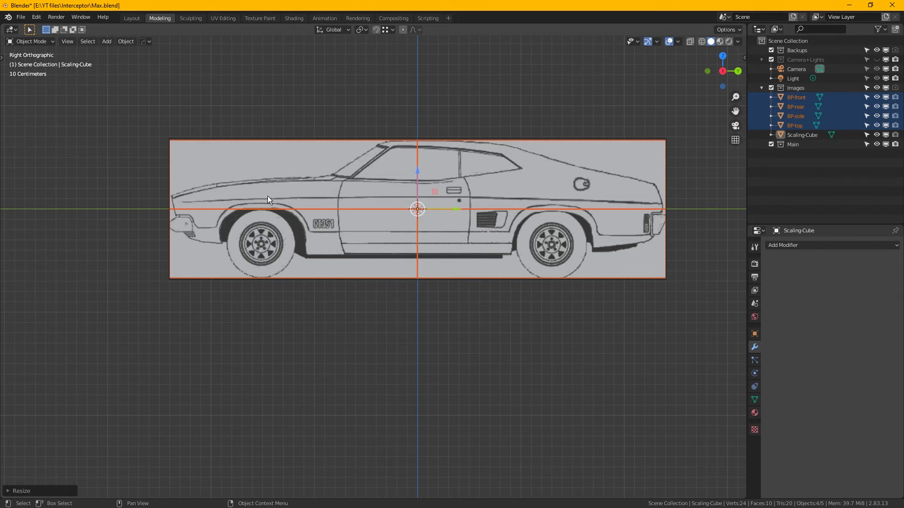
# - Examine how the side blueprint's front and rear ends fit against Scaling-Cube
pyautogui.scroll(8, 162, 208)
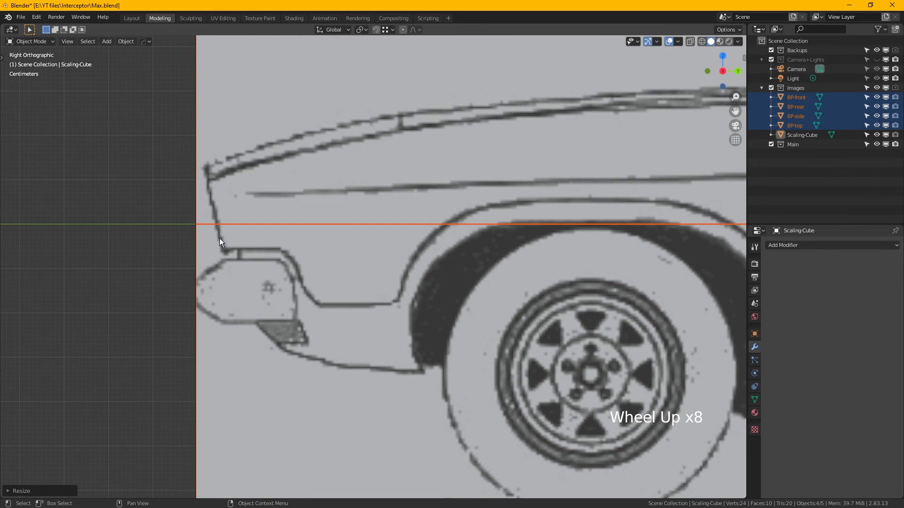
pyautogui.scroll(4, 203, 245)
pyautogui.scroll(-10, 202, 238)
pyautogui.keyDown('shift'); pyautogui.moveTo(349, 249); pyautogui.dragTo(224, 248, button='middle'); pyautogui.keyUp('shift')
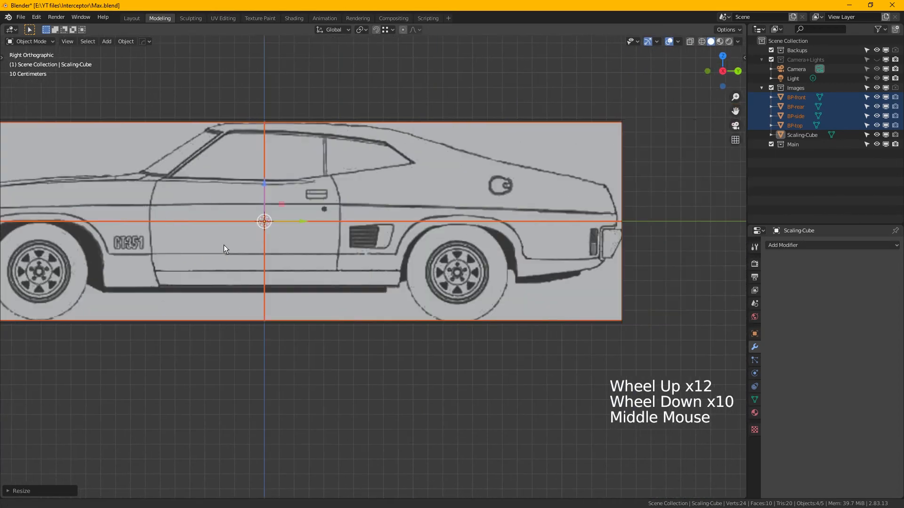
pyautogui.scroll(7, 590, 225)
pyautogui.scroll(-6, 593, 224)
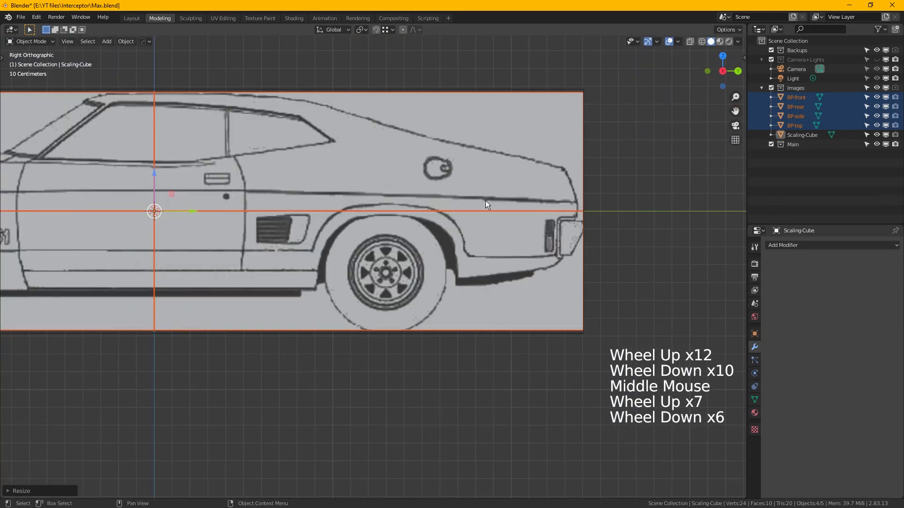
pyautogui.keyDown('shift'); pyautogui.moveTo(485, 201); pyautogui.dragTo(532, 210, button='middle'); pyautogui.keyUp('shift')
pyautogui.scroll(-3, 283, 180)
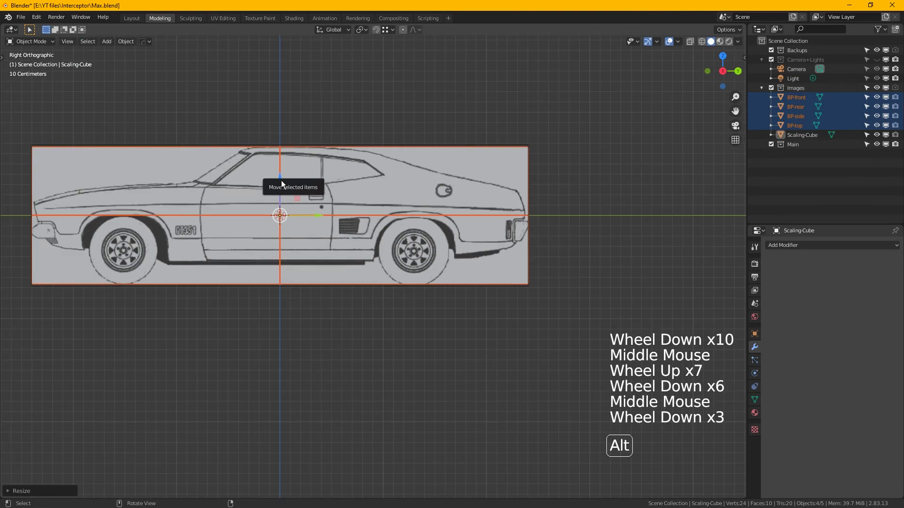
# - Select the BP-top plane and check its edges against Scaling-Cube in the top orthographic view
pyautogui.moveTo(377, 180); pyautogui.dragTo(363, 232, button='middle')
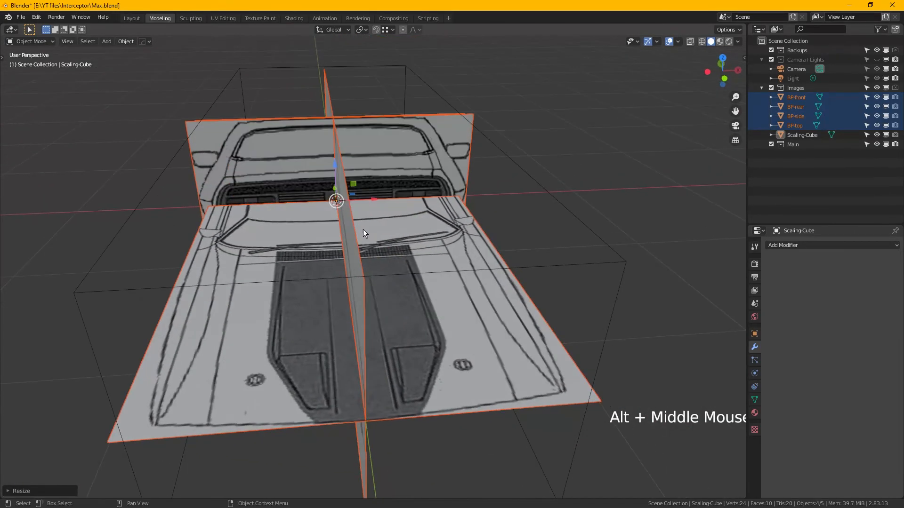
pyautogui.click(450, 334)
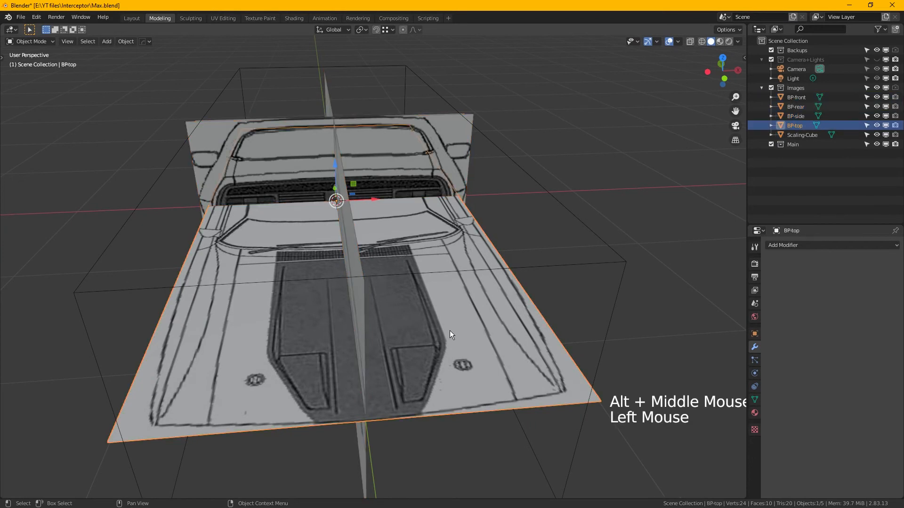
pyautogui.press('KP_7')
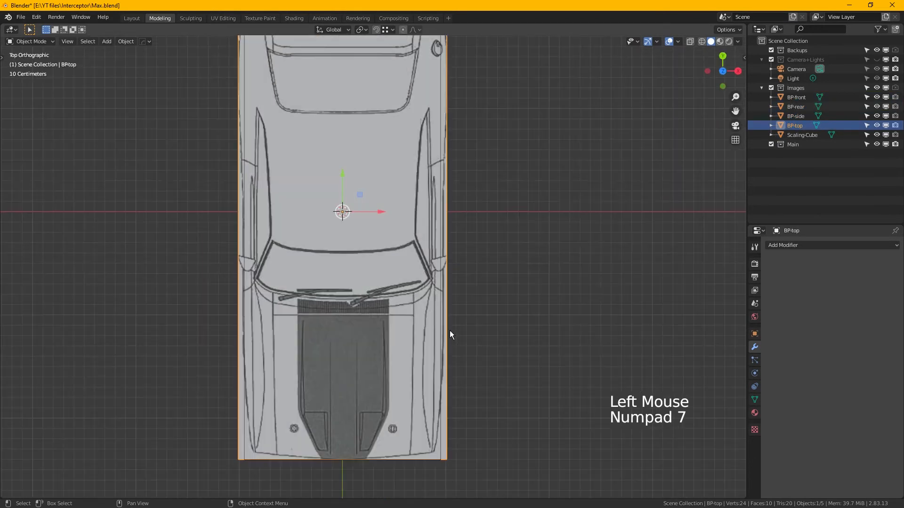
pyautogui.moveTo(446, 436); pyautogui.dragTo(450, 338, button='middle')
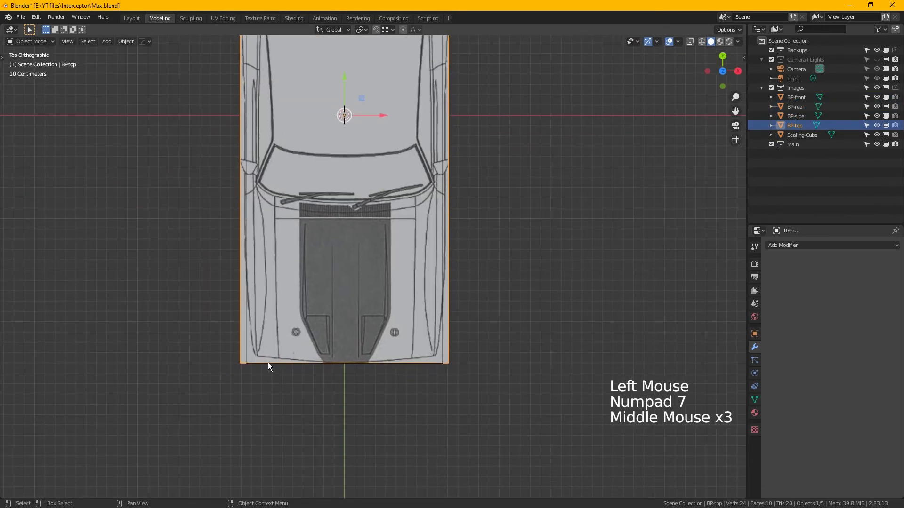
pyautogui.moveTo(264, 141); pyautogui.dragTo(266, 188, button='middle')
pyautogui.scroll(1, 266, 189)
pyautogui.moveTo(287, 181); pyautogui.dragTo(285, 321, button='middle')
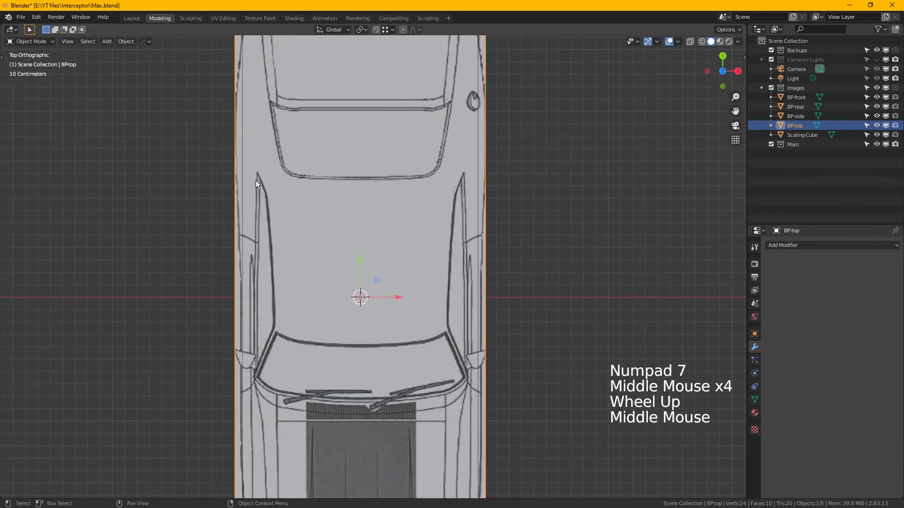
pyautogui.moveTo(265, 151); pyautogui.dragTo(259, 188, button='middle')
pyautogui.scroll(1, 439, 199)
pyautogui.scroll(-1, 480, 303)
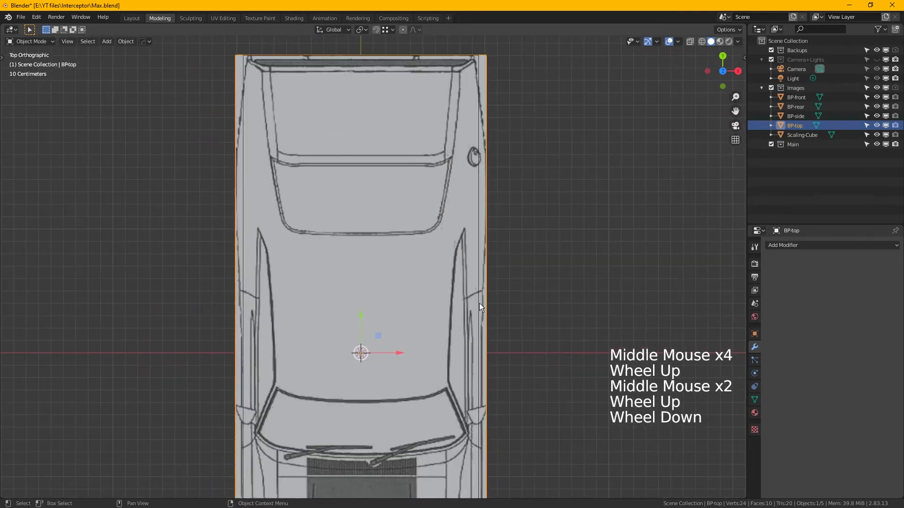
# - Narrow BP-top along the X axis to match the width of Scaling-Cube
pyautogui.press('s')
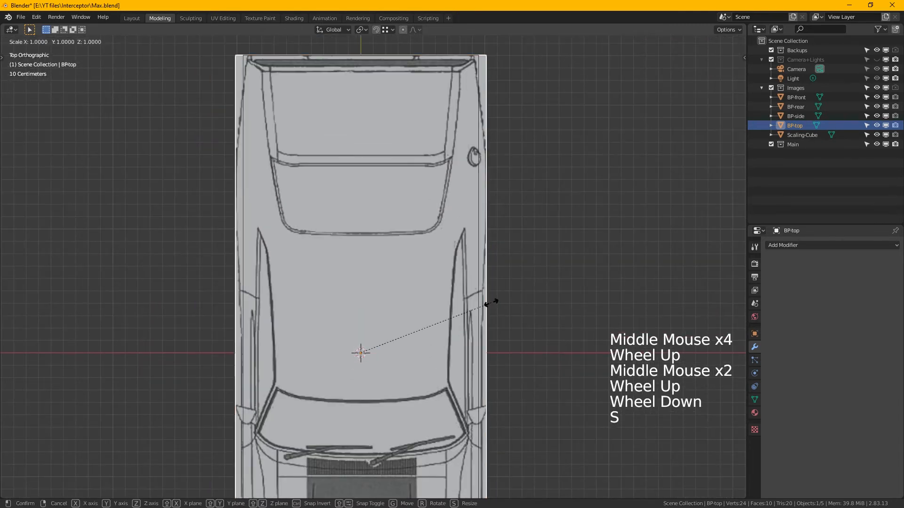
pyautogui.press('x')
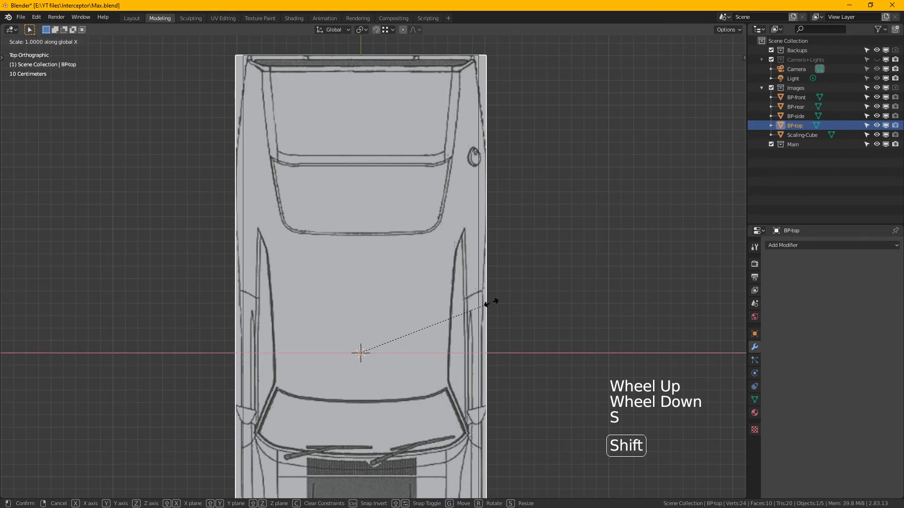
pyautogui.click(398, 300)
pyautogui.scroll(6, 483, 179)
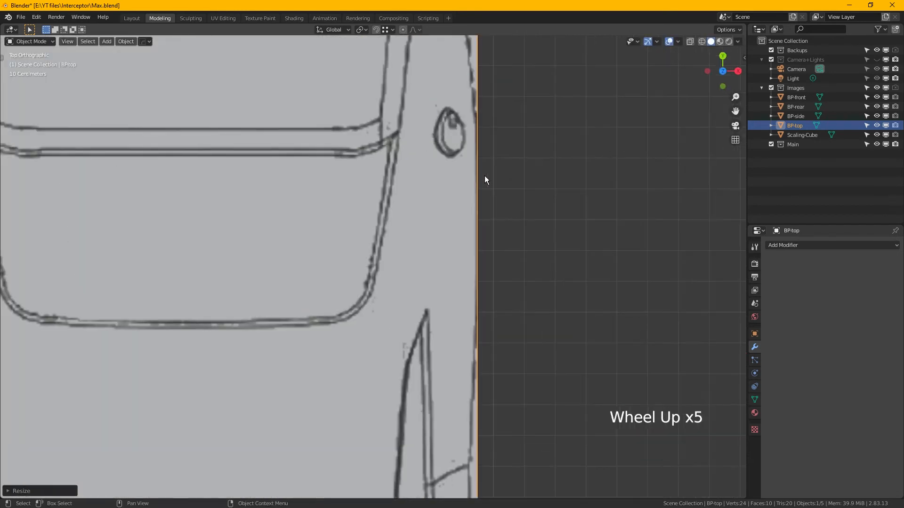
pyautogui.scroll(-3, 484, 177)
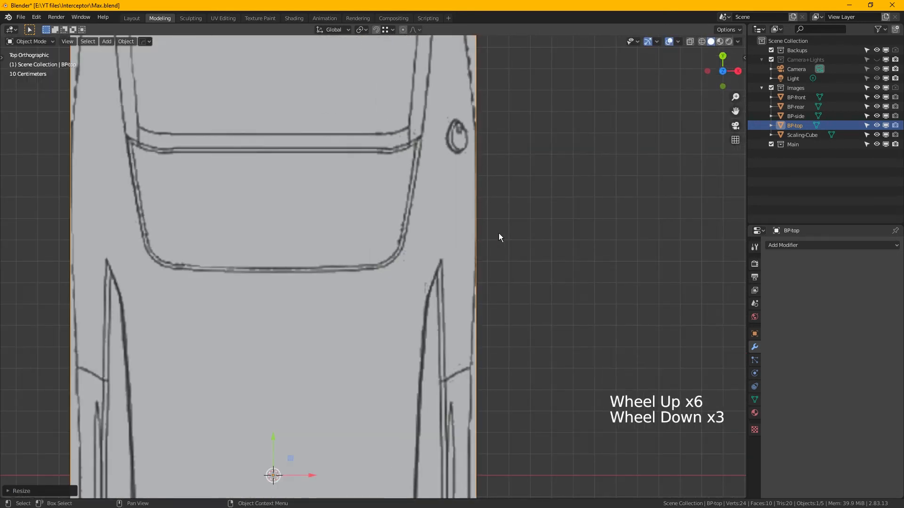
pyautogui.press('s')
pyautogui.press('x')
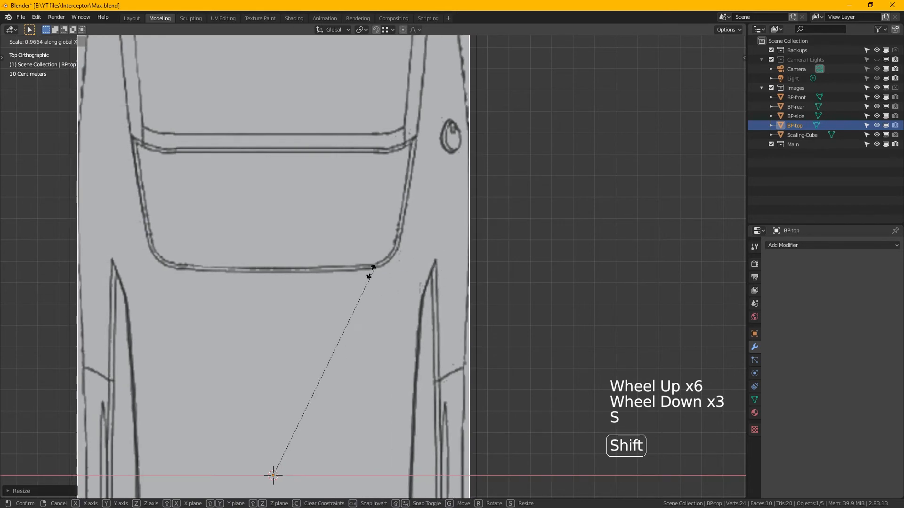
pyautogui.click(552, 243)
pyautogui.scroll(-3, 552, 244)
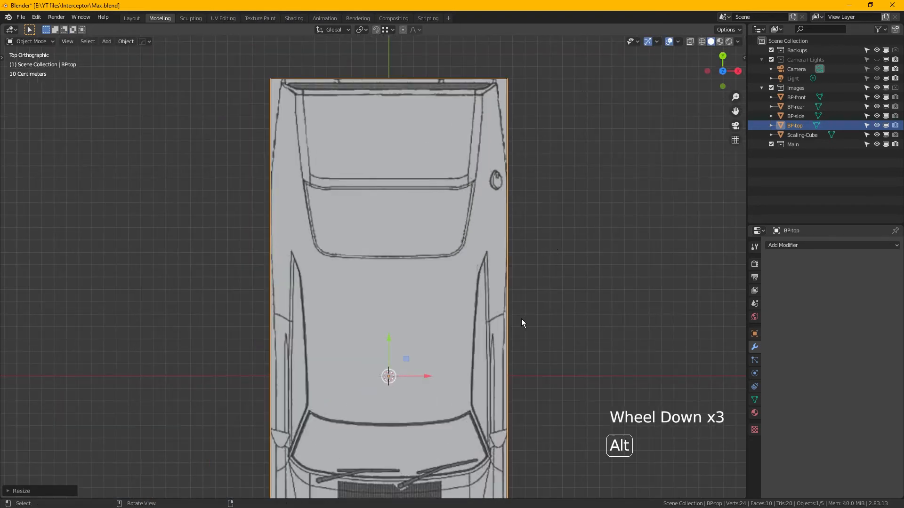
# - Select the BP-rear plane and move it along the Y axis towards the rear of the car
pyautogui.keyDown('alt'); pyautogui.moveTo(521, 319); pyautogui.dragTo(428, 226, button='middle'); pyautogui.keyUp('alt')
pyautogui.click(423, 229)
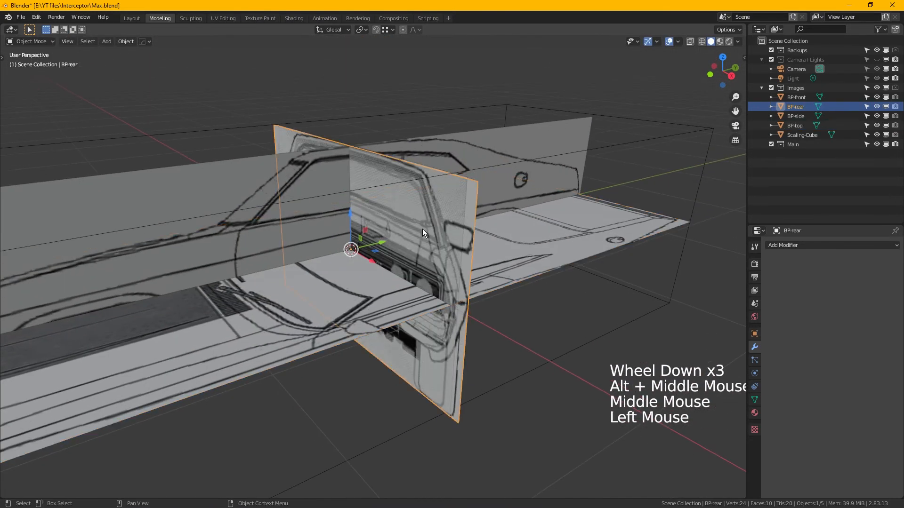
pyautogui.keyDown('alt'); pyautogui.moveTo(446, 270); pyautogui.dragTo(381, 277, button='middle'); pyautogui.keyUp('alt')
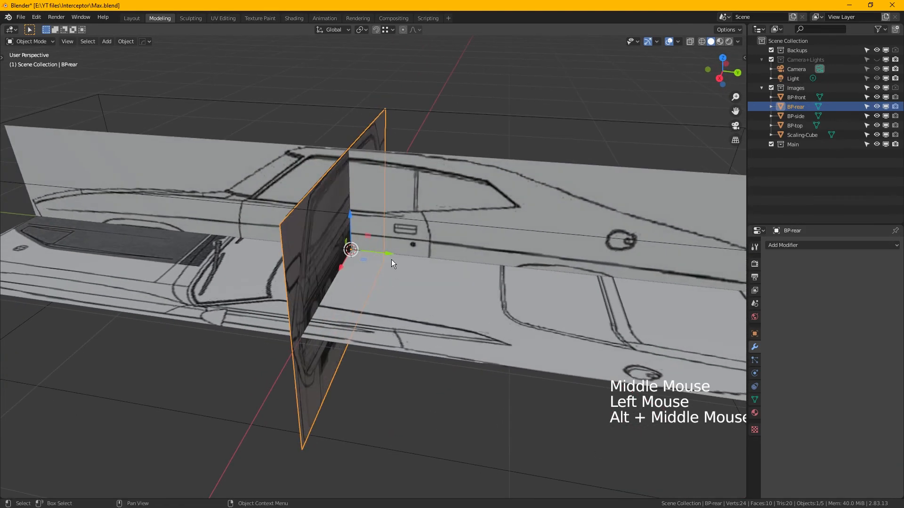
pyautogui.moveTo(391, 259); pyautogui.dragTo(603, 271)
pyautogui.keyDown('alt'); pyautogui.moveTo(603, 270); pyautogui.dragTo(527, 237, button='middle'); pyautogui.keyUp('alt')
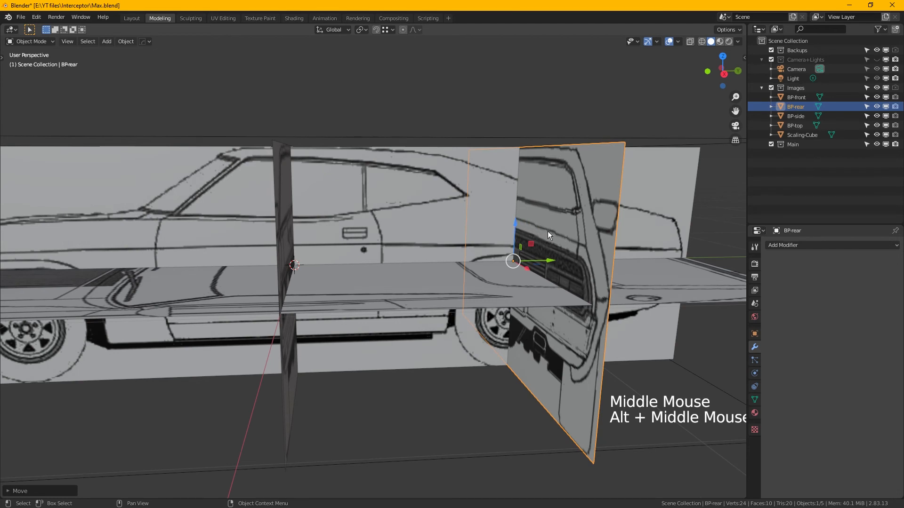
pyautogui.moveTo(546, 260); pyautogui.dragTo(701, 265)
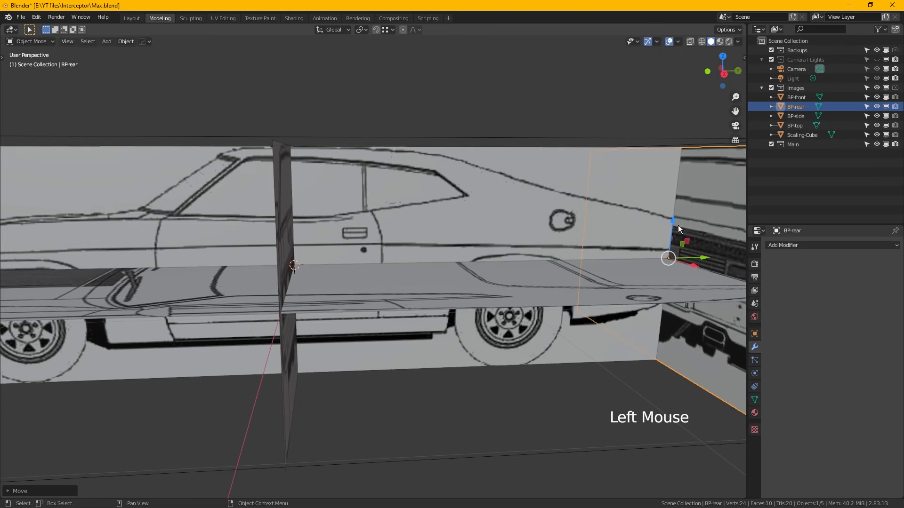
pyautogui.moveTo(677, 225); pyautogui.dragTo(677, 226)
pyautogui.moveTo(705, 262)
pyautogui.mouseDown()
pyautogui.moveTo(691, 263)
pyautogui.moveTo(706, 263)
pyautogui.mouseUp()
pyautogui.keyDown('alt'); pyautogui.moveTo(589, 264); pyautogui.dragTo(490, 250, button='middle'); pyautogui.keyUp('alt')
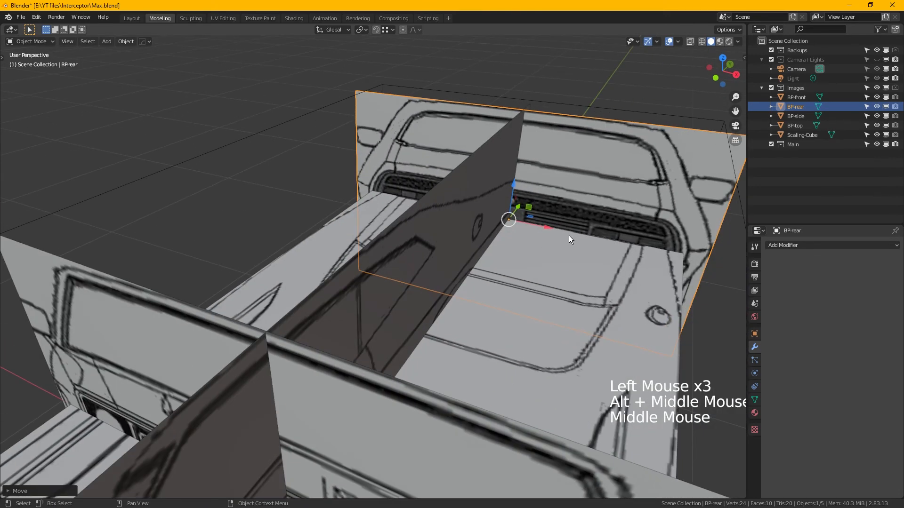
pyautogui.keyDown('alt'); pyautogui.moveTo(575, 227); pyautogui.dragTo(529, 238, button='middle'); pyautogui.keyUp('alt')
pyautogui.moveTo(546, 220); pyautogui.dragTo(402, 245)
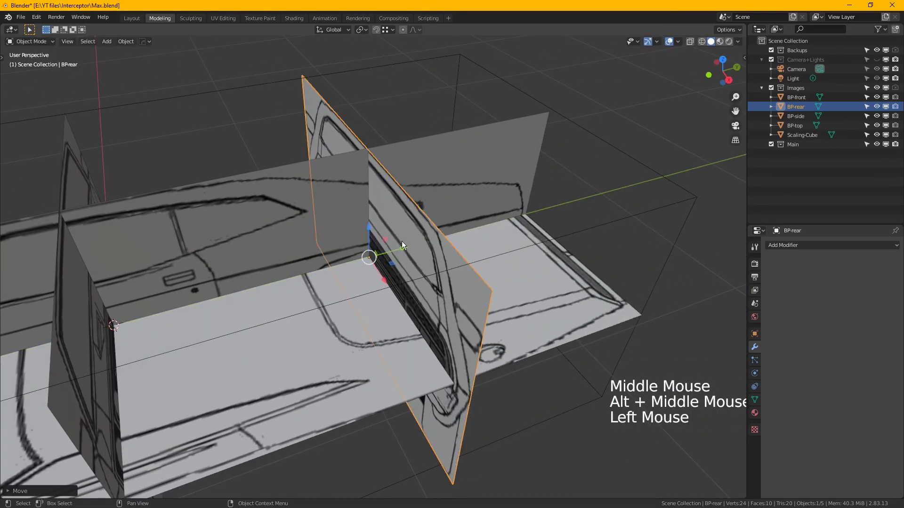
# - Align BP-rear along Y with the centre of the rear wheel in the right orthographic view
pyautogui.press('KP_3')
pyautogui.scroll(2, 374, 243)
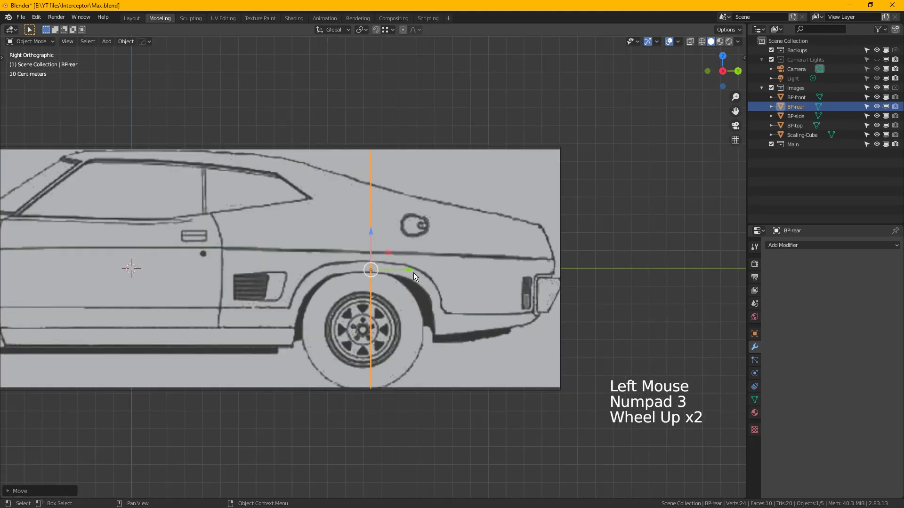
pyautogui.moveTo(413, 275)
pyautogui.mouseDown()
pyautogui.moveTo(403, 274)
pyautogui.moveTo(415, 275)
pyautogui.mouseUp()
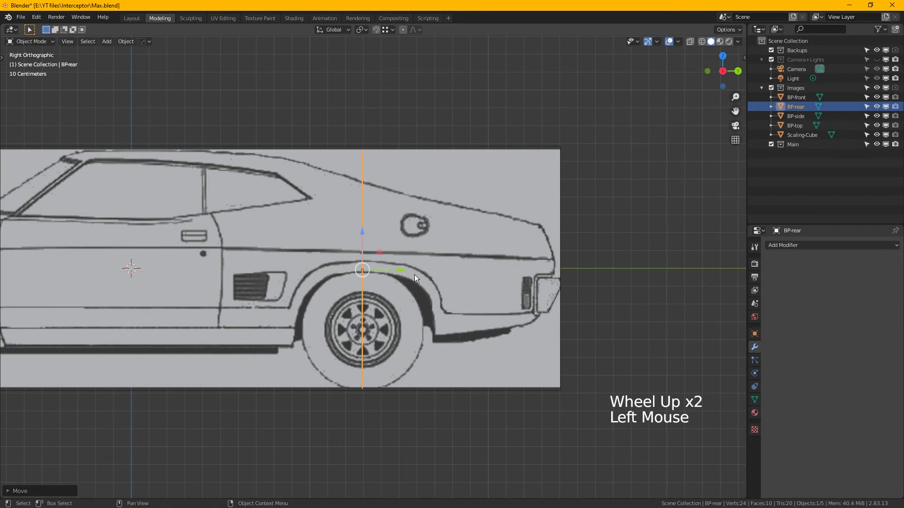
# - Scale BP-rear by about 0.887 along the X axis to match the width of BP-top
pyautogui.keyDown('alt'); pyautogui.moveTo(404, 242); pyautogui.dragTo(574, 264, button='middle'); pyautogui.keyUp('alt')
pyautogui.scroll(-1, 573, 250)
pyautogui.moveTo(436, 148); pyautogui.dragTo(524, 194, button='middle')
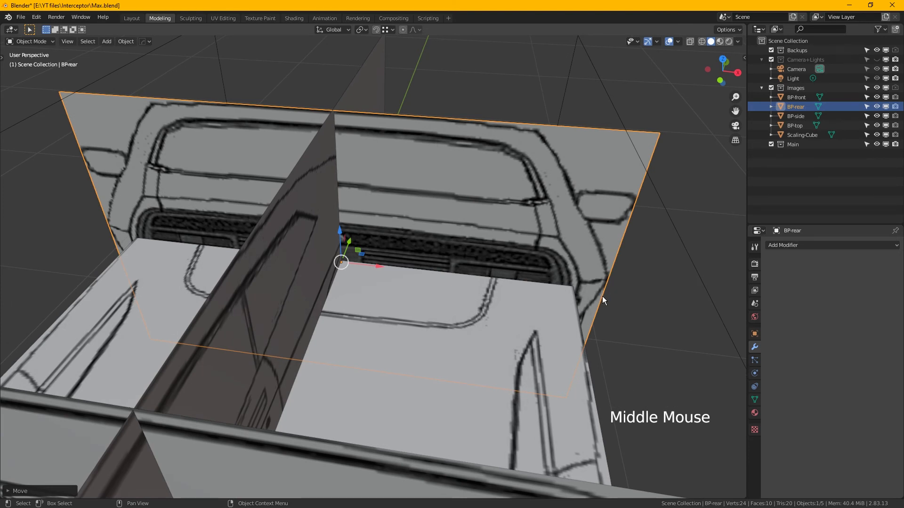
pyautogui.press('s')
pyautogui.press('x')
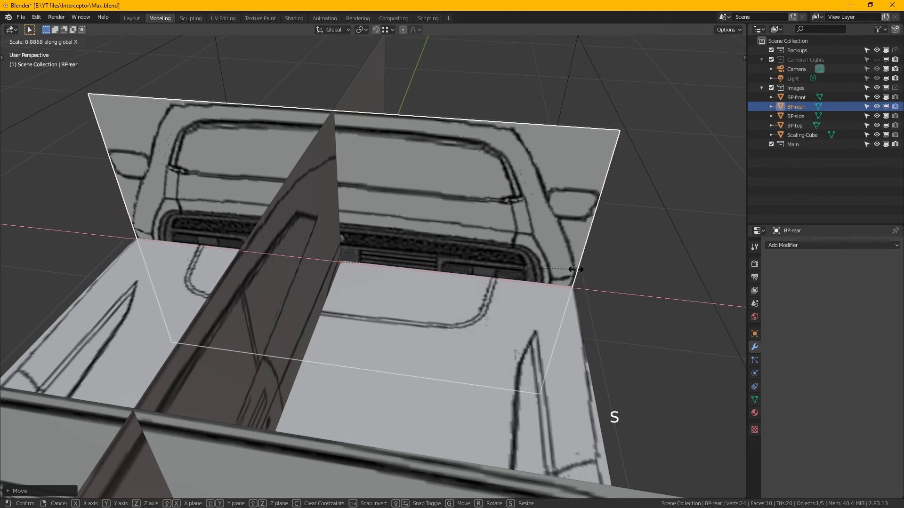
pyautogui.press('shift')
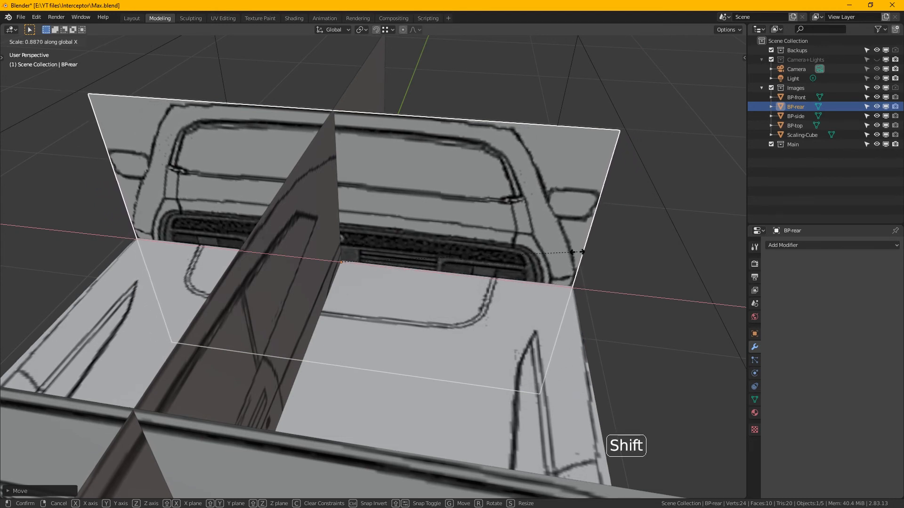
pyautogui.click(584, 254)
# - Fine-tune BP-rear's X scale so its side edge meets the edge of BP-top
pyautogui.scroll(4, 589, 286)
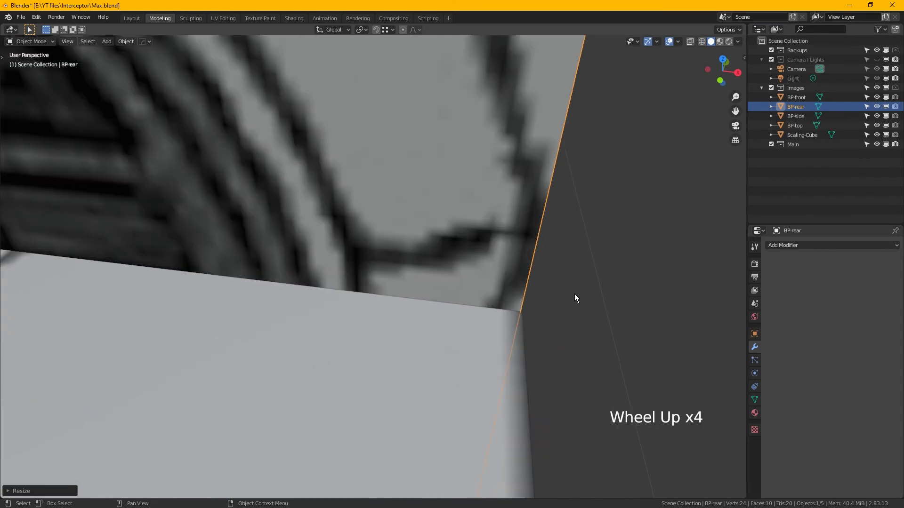
pyautogui.keyDown('alt'); pyautogui.moveTo(575, 291); pyautogui.dragTo(544, 310, button='middle'); pyautogui.keyUp('alt')
pyautogui.scroll(-2, 557, 316)
pyautogui.press('s')
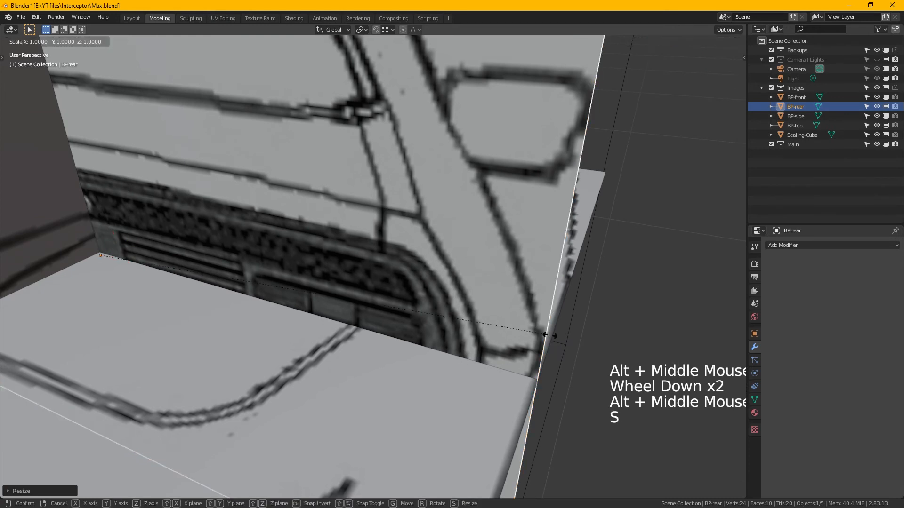
pyautogui.press('x')
pyautogui.keyDown('shift'); pyautogui.click(549, 338); pyautogui.keyUp('shift')
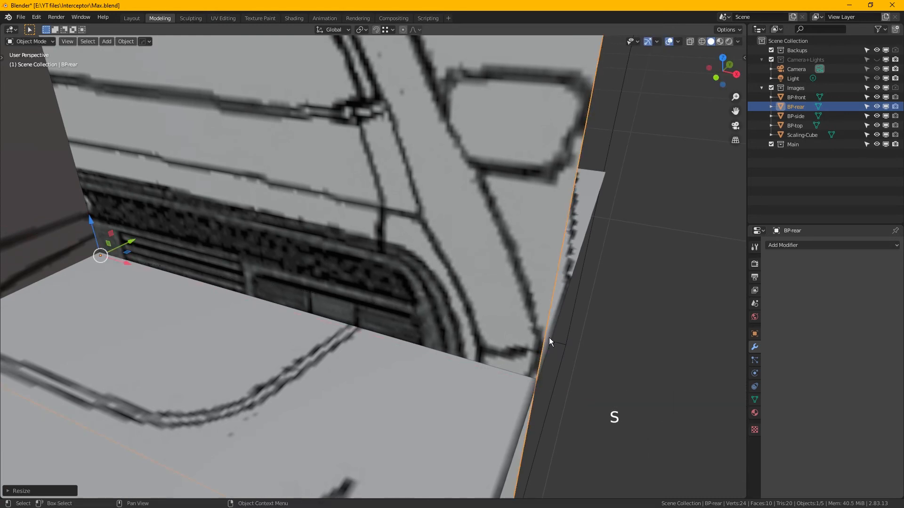
# - Select BP-front and move it along the Y axis to the centre of the front wheel in the right orthographic view
pyautogui.scroll(-4, 549, 337)
pyautogui.click(188, 301)
pyautogui.moveTo(216, 333); pyautogui.dragTo(278, 196, button='middle')
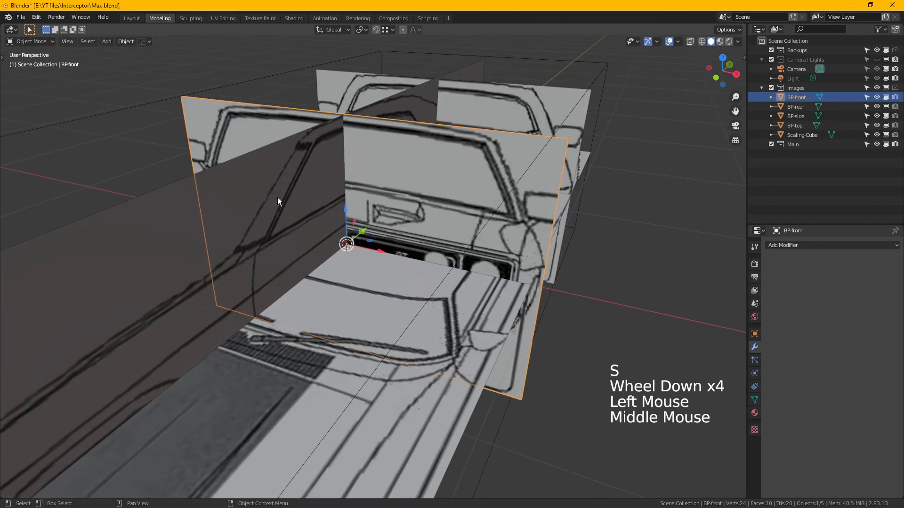
pyautogui.press('KP_3')
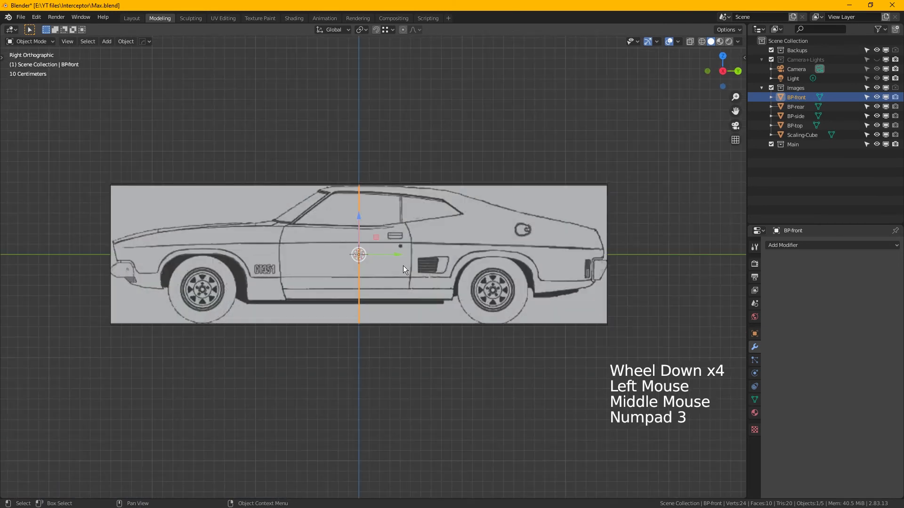
pyautogui.moveTo(402, 258); pyautogui.dragTo(278, 234)
pyautogui.scroll(5, 198, 277)
pyautogui.scroll(-3, 301, 233)
pyautogui.keyDown('alt'); pyautogui.moveTo(300, 232); pyautogui.dragTo(409, 244, button='middle'); pyautogui.keyUp('alt')
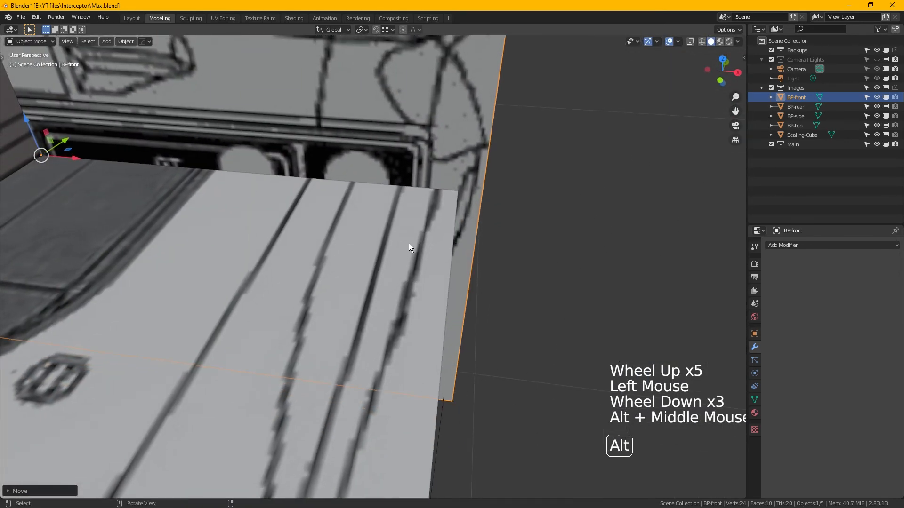
# - Scale BP-front along the X axis so its side edge meets the edge of BP-top
pyautogui.scroll(-3, 479, 182)
pyautogui.moveTo(467, 188)
pyautogui.keyDown('alt'); pyautogui.mouseDown(button='middle')
pyautogui.moveTo(463, 182)
pyautogui.moveTo(483, 189)
pyautogui.mouseUp(button='middle'); pyautogui.keyUp('alt')
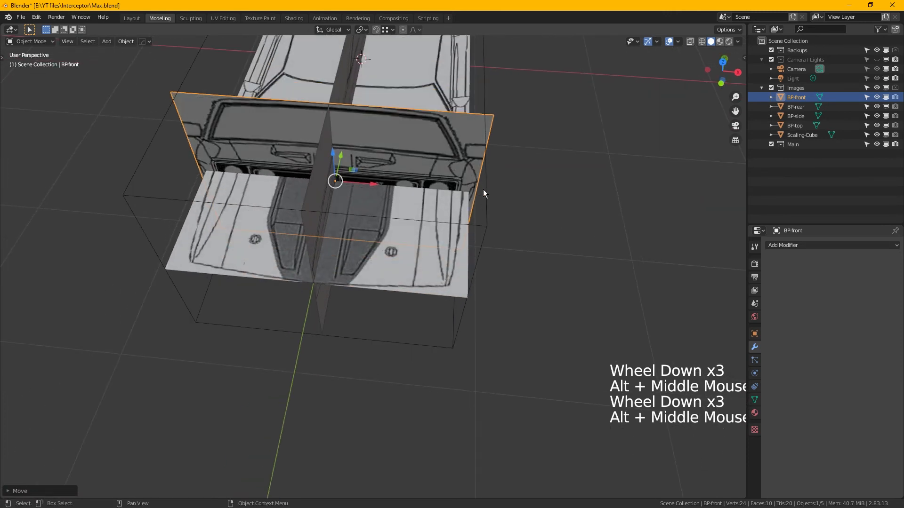
pyautogui.scroll(3, 486, 193)
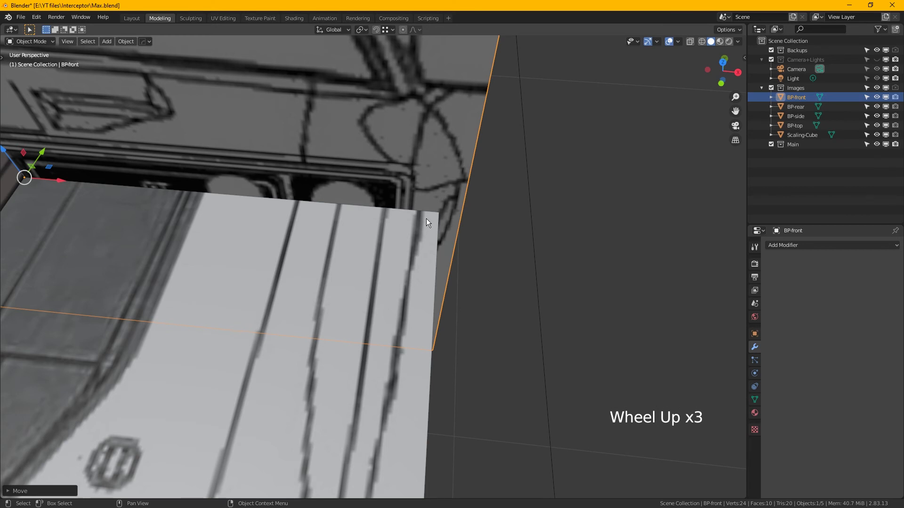
pyautogui.press('s')
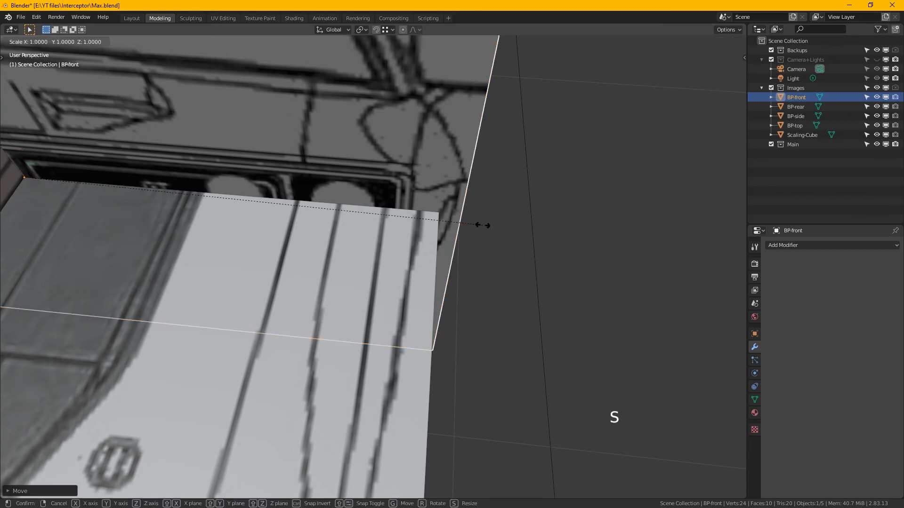
pyautogui.press('x')
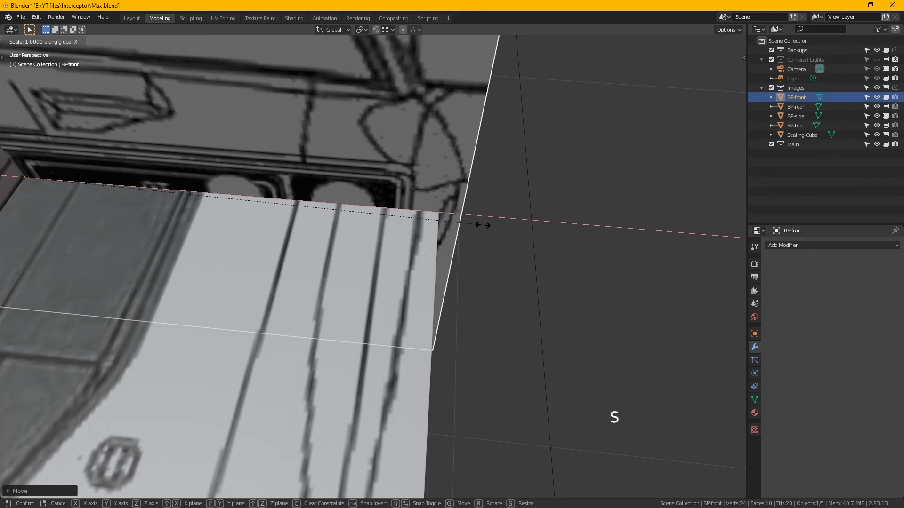
pyautogui.click(448, 220)
pyautogui.moveTo(417, 191); pyautogui.dragTo(122, 155, button='middle')
pyautogui.moveTo(121, 160); pyautogui.dragTo(129, 186)
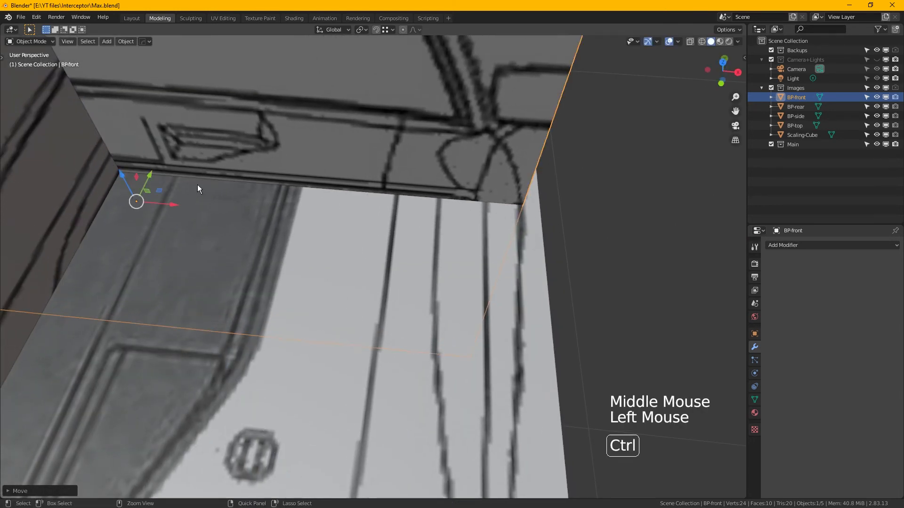
pyautogui.hotkey('ctrl', 'z')
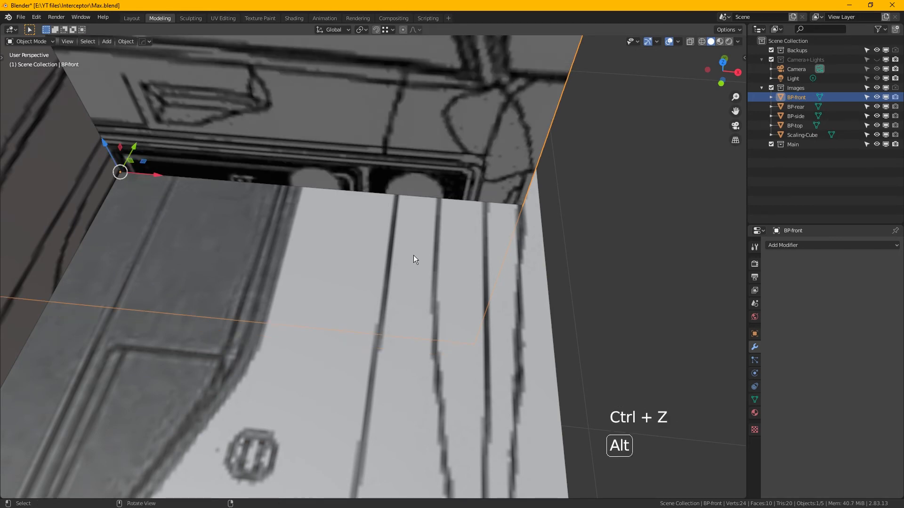
# - Move BP-front along the Y axis to the nose of the car on BP-side
pyautogui.keyDown('alt'); pyautogui.middleClick(414, 255); pyautogui.keyUp('alt')
pyautogui.scroll(-3, 342, 168)
pyautogui.moveTo(342, 167); pyautogui.dragTo(397, 174, button='middle')
pyautogui.keyDown('alt'); pyautogui.middleClick(380, 176); pyautogui.keyUp('alt')
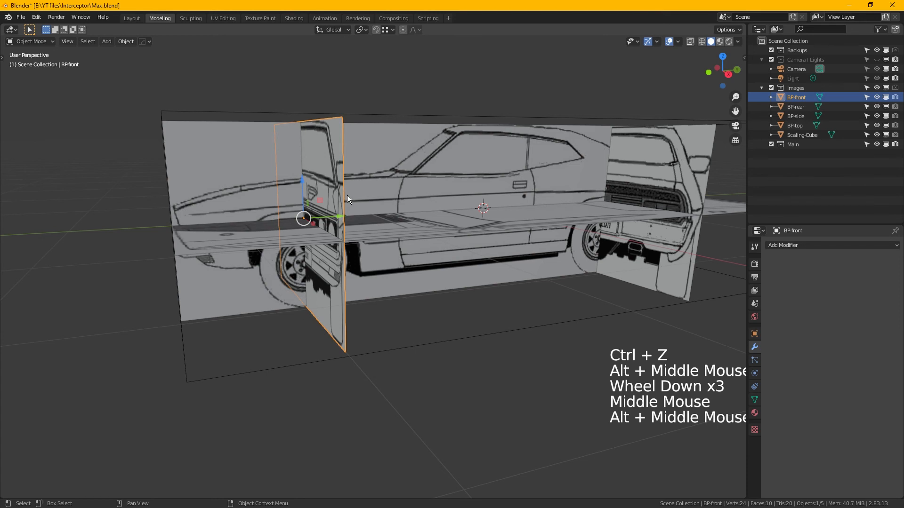
pyautogui.keyDown('alt'); pyautogui.moveTo(378, 200); pyautogui.dragTo(391, 206, button='middle'); pyautogui.keyUp('alt')
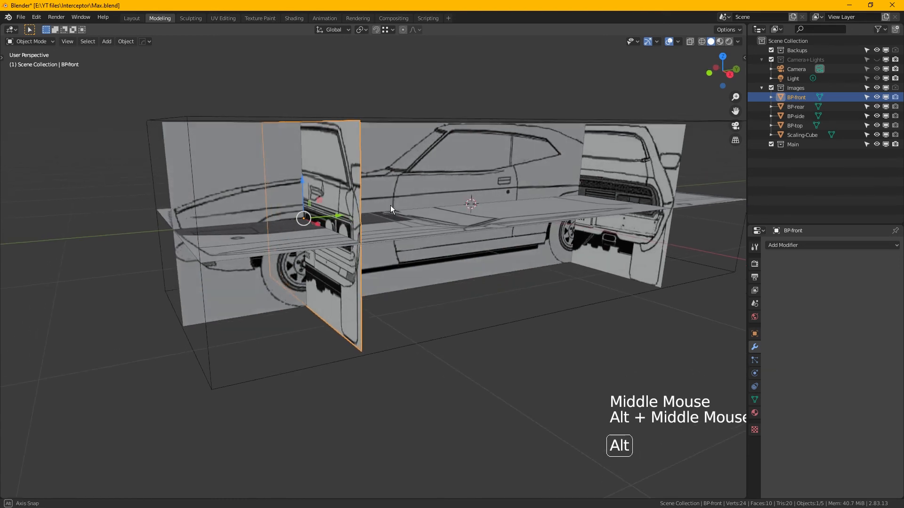
pyautogui.keyDown('alt'); pyautogui.scroll(2, 321, 210); pyautogui.keyUp('alt')
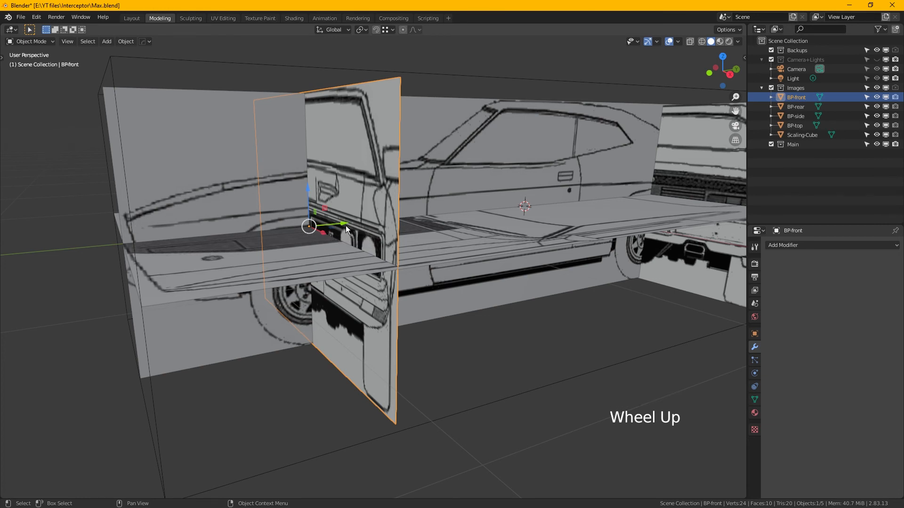
pyautogui.moveTo(346, 226); pyautogui.dragTo(185, 229)
pyautogui.keyDown('alt'); pyautogui.scroll(1, 203, 227); pyautogui.keyUp('alt')
pyautogui.keyDown('alt'); pyautogui.moveTo(203, 227); pyautogui.dragTo(222, 225, button='middle'); pyautogui.keyUp('alt')
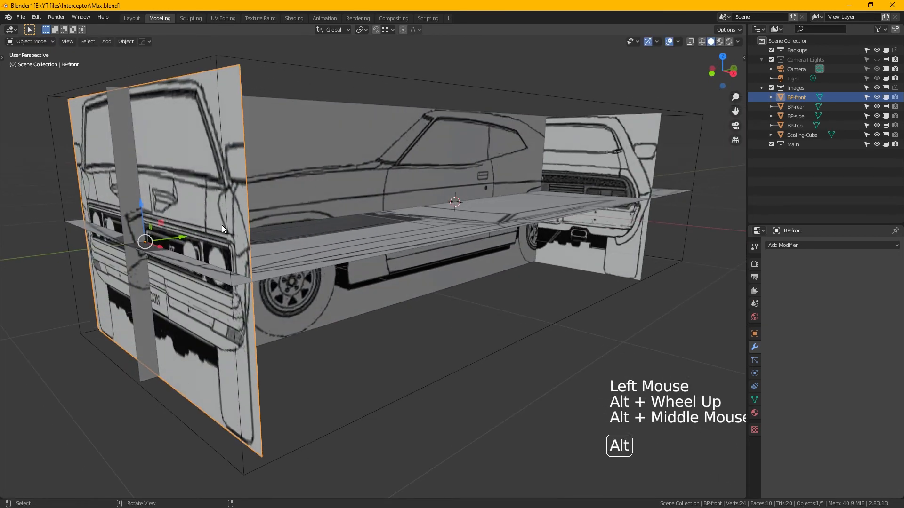
# - Move BP-front back along the Y axis and line it up with the top of the windscreen on BP-side
pyautogui.moveTo(191, 238); pyautogui.dragTo(188, 148)
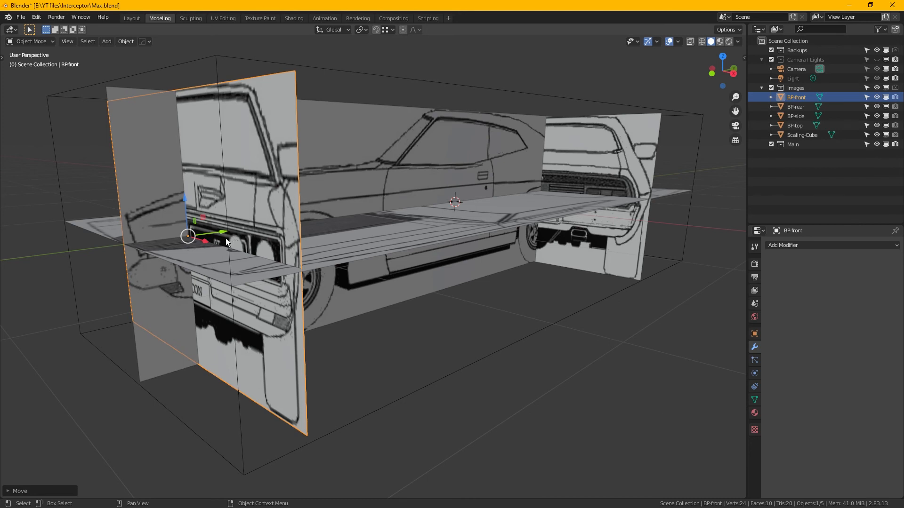
pyautogui.moveTo(226, 242); pyautogui.dragTo(452, 214)
pyautogui.moveTo(467, 140); pyautogui.dragTo(423, 287, button='middle')
pyautogui.scroll(3, 425, 204)
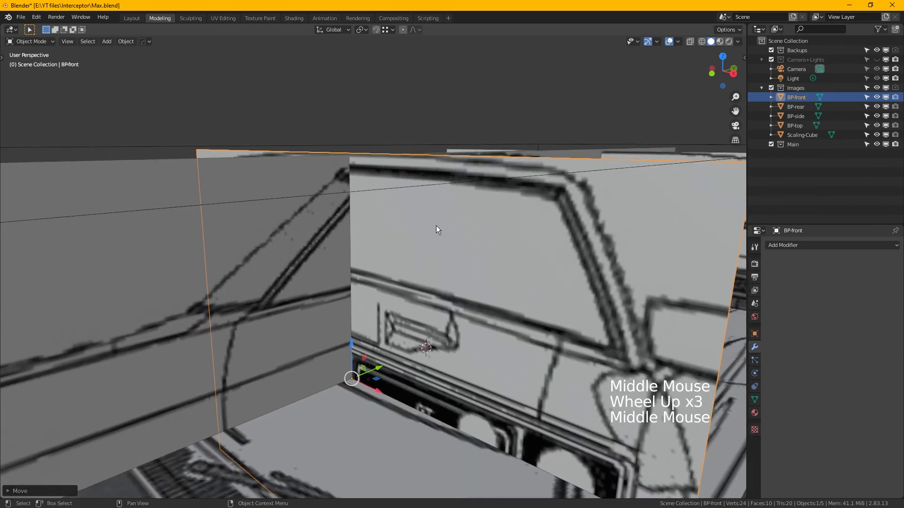
pyautogui.moveTo(391, 374)
pyautogui.mouseDown()
pyautogui.moveTo(541, 363)
pyautogui.moveTo(381, 381)
pyautogui.mouseUp()
pyautogui.moveTo(414, 346); pyautogui.dragTo(433, 313, button='middle')
pyautogui.moveTo(366, 289); pyautogui.dragTo(376, 292)
pyautogui.click(365, 114)
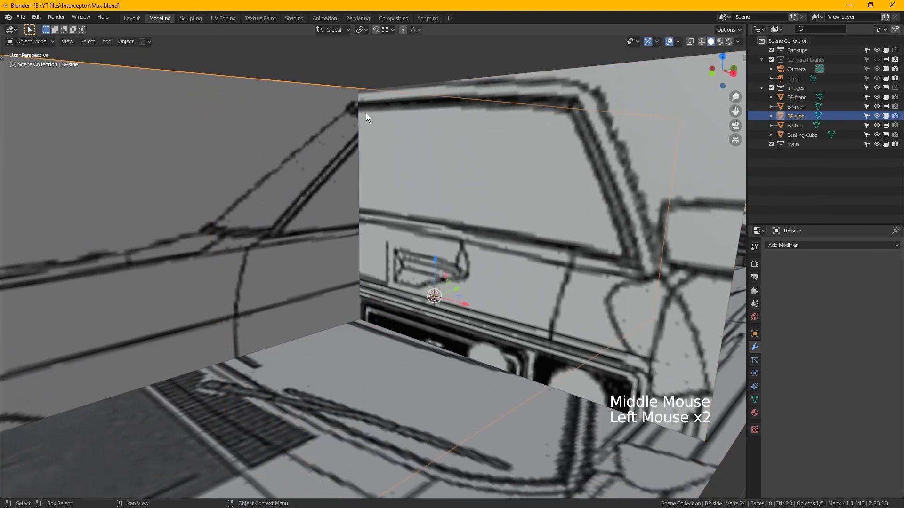
pyautogui.click(411, 140)
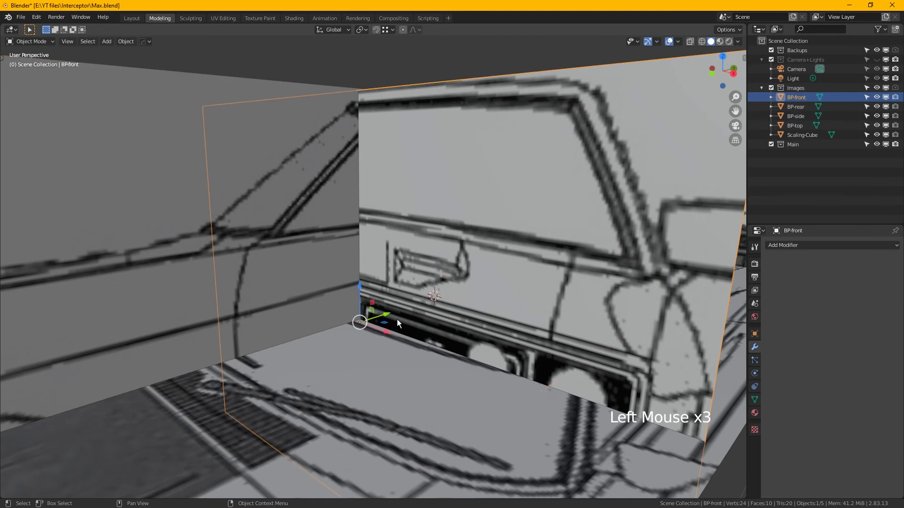
# - Move BP-front forward along the Y axis to the windscreen base and on to the nose of the car
pyautogui.moveTo(397, 323); pyautogui.dragTo(252, 316)
pyautogui.scroll(-3, 252, 317)
pyautogui.moveTo(253, 317); pyautogui.dragTo(358, 270, button='middle')
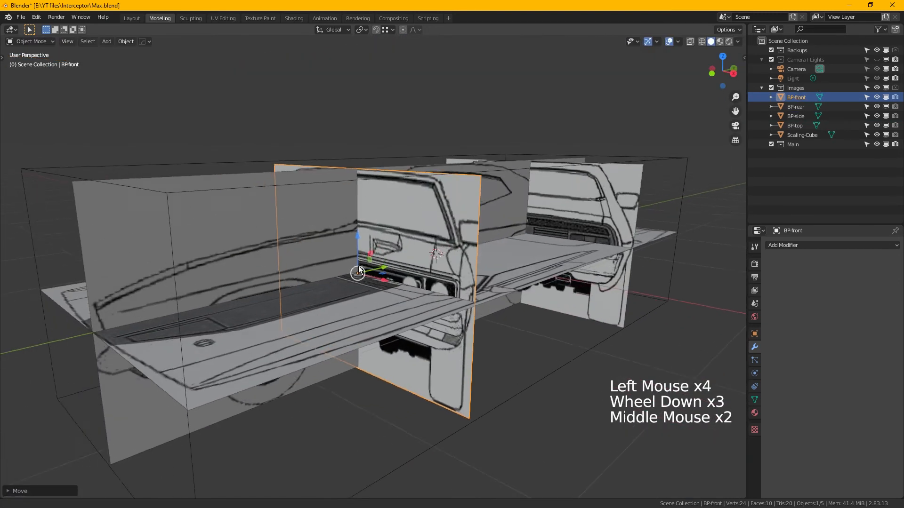
pyautogui.scroll(2, 442, 214)
pyautogui.scroll(-1, 442, 256)
pyautogui.moveTo(442, 256); pyautogui.dragTo(131, 301)
pyautogui.moveTo(131, 301); pyautogui.dragTo(283, 287, button='middle')
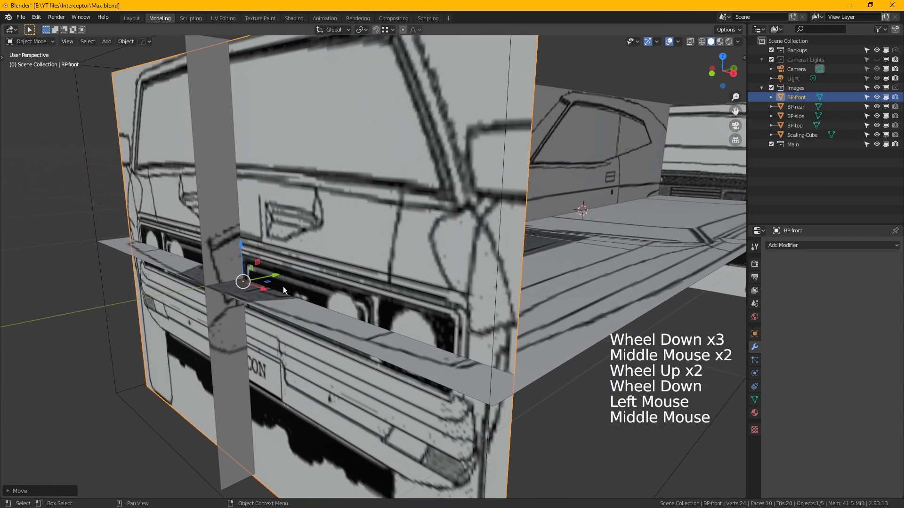
# - Move BP-front along the Y axis to near the middle of the car
pyautogui.moveTo(278, 280); pyautogui.dragTo(594, 226)
pyautogui.moveTo(595, 226); pyautogui.dragTo(418, 254, button='middle')
pyautogui.scroll(-3, 449, 241)
pyautogui.moveTo(369, 261); pyautogui.dragTo(436, 258)
# - Select BP-rear and move it along the Y axis to the tail end of the car on BP-side
pyautogui.click(647, 181)
pyautogui.keyDown('alt'); pyautogui.moveTo(647, 183); pyautogui.dragTo(572, 228, button='middle'); pyautogui.keyUp('alt')
pyautogui.moveTo(572, 228); pyautogui.dragTo(456, 199, button='middle')
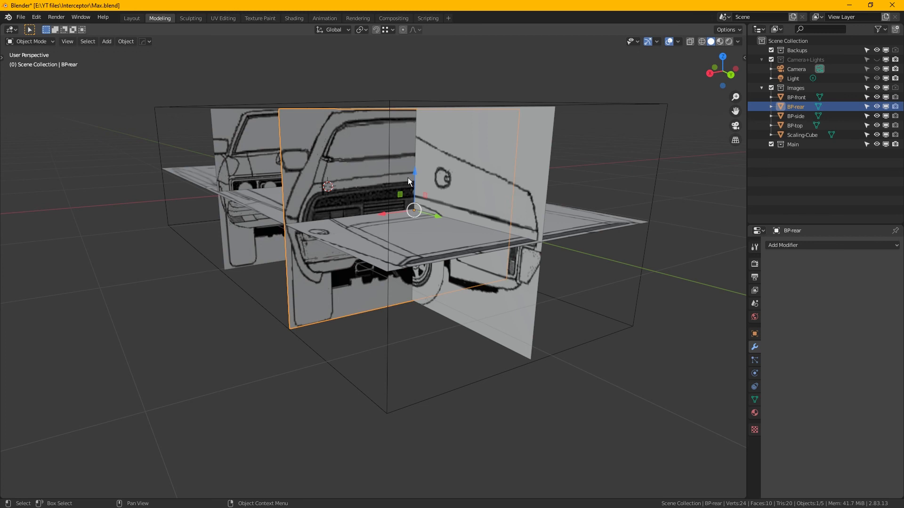
pyautogui.moveTo(442, 219); pyautogui.dragTo(553, 246)
pyautogui.scroll(3, 532, 193)
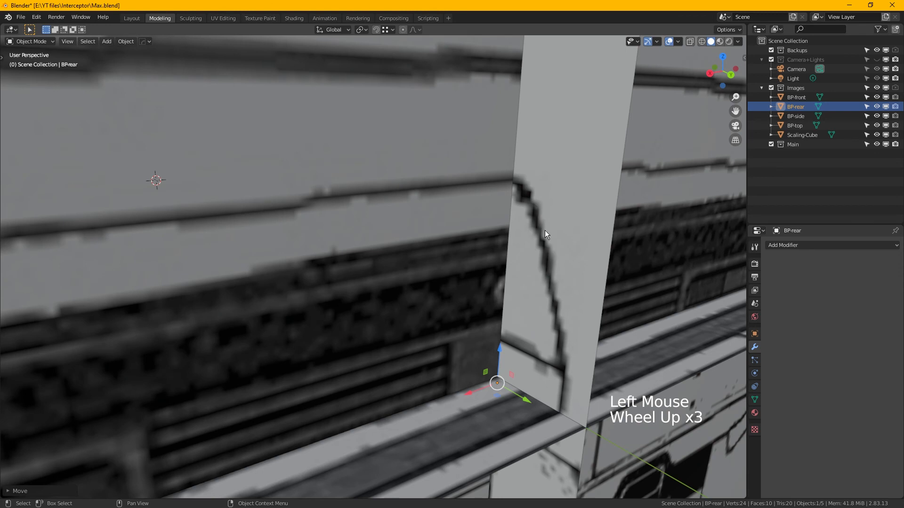
pyautogui.moveTo(544, 231); pyautogui.dragTo(529, 236, button='middle')
pyautogui.scroll(-2, 489, 258)
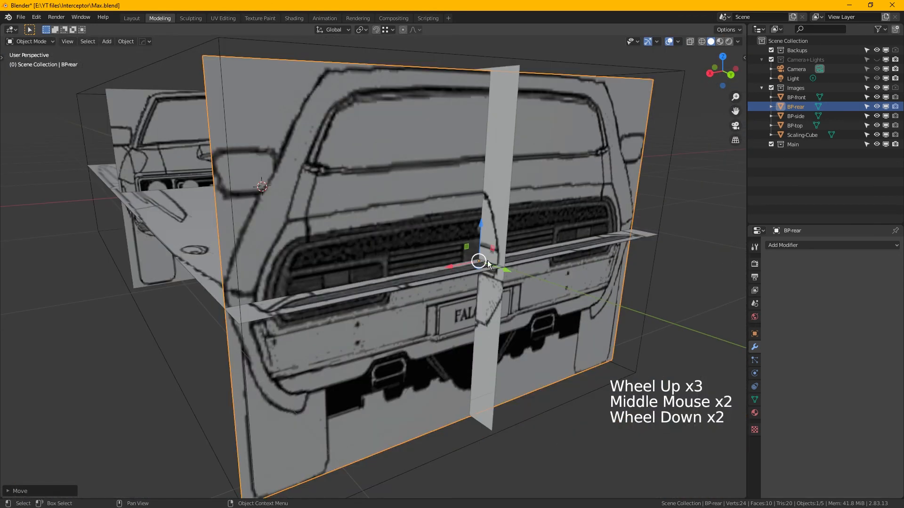
# - Move BP-rear along the Y axis to the middle of the car, just behind BP-front
pyautogui.press('alt')
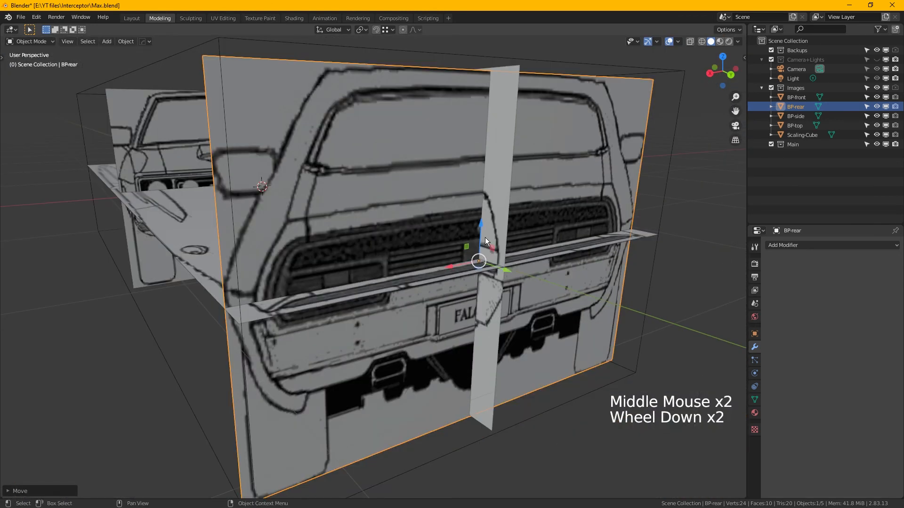
pyautogui.moveTo(485, 237); pyautogui.dragTo(493, 239)
pyautogui.scroll(-1, 492, 238)
pyautogui.keyDown('alt'); pyautogui.moveTo(494, 238); pyautogui.dragTo(513, 236, button='middle'); pyautogui.keyUp('alt')
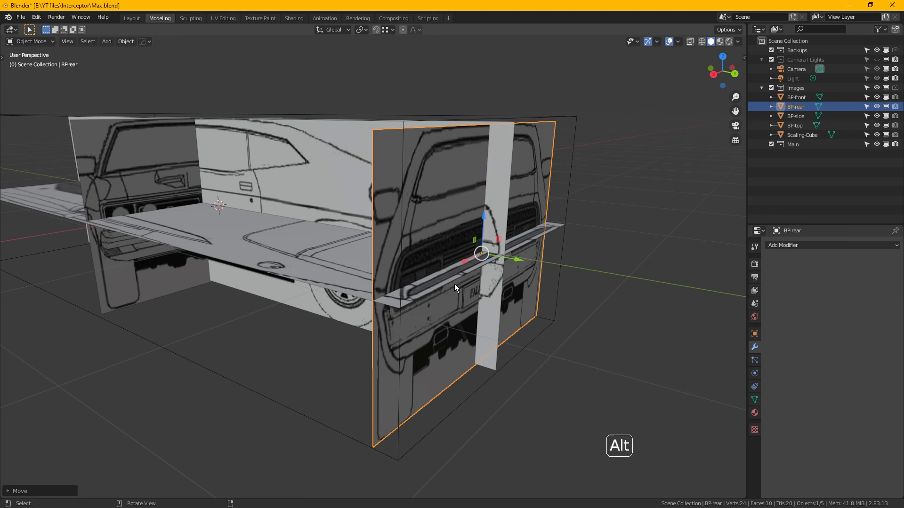
pyautogui.keyDown('alt'); pyautogui.moveTo(454, 288); pyautogui.dragTo(465, 291, button='middle'); pyautogui.keyUp('alt')
pyautogui.moveTo(522, 265); pyautogui.dragTo(231, 227)
pyautogui.keyDown('alt'); pyautogui.moveTo(232, 227); pyautogui.dragTo(485, 258, button='middle'); pyautogui.keyUp('alt')
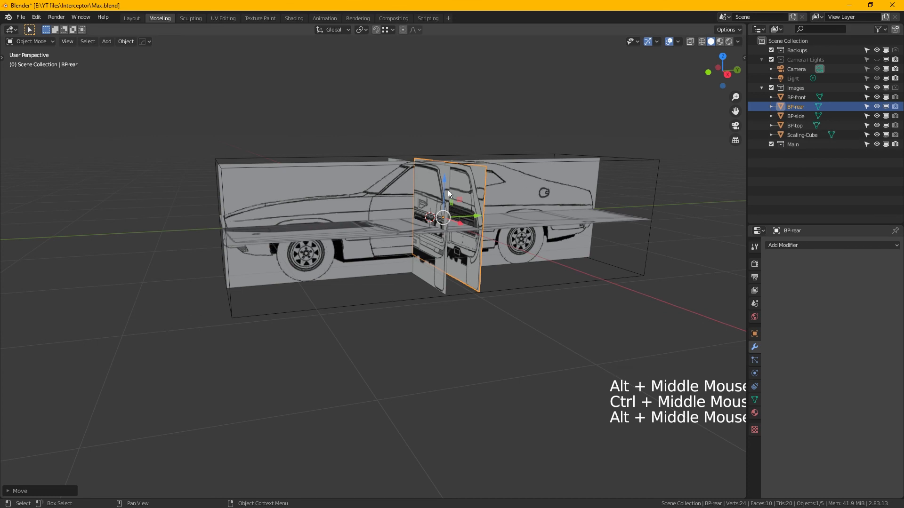
# - Select BP-front, BP-rear, BP-side and Scaling-Cube and raise them along the Z axis so their lower edges sit at BP-top's level
pyautogui.moveTo(328, 123); pyautogui.dragTo(503, 184)
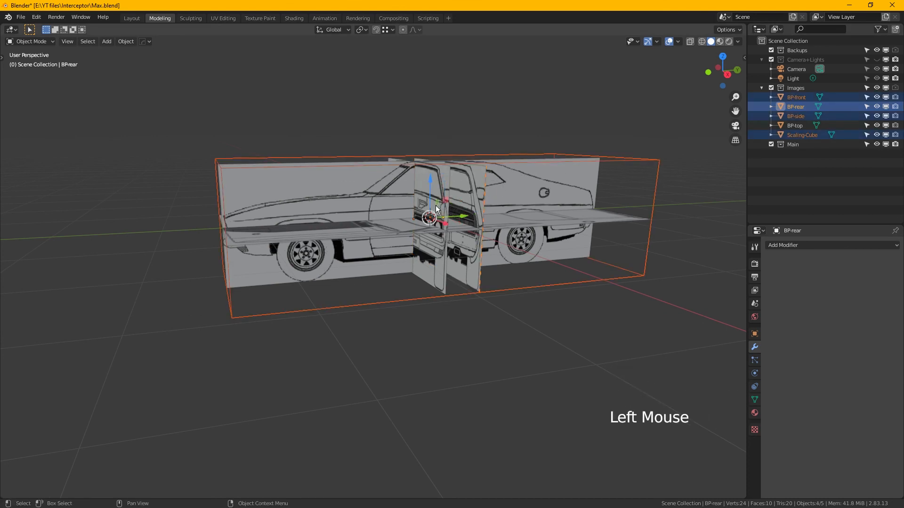
pyautogui.moveTo(435, 203); pyautogui.dragTo(427, 134)
pyautogui.press('KP_3')
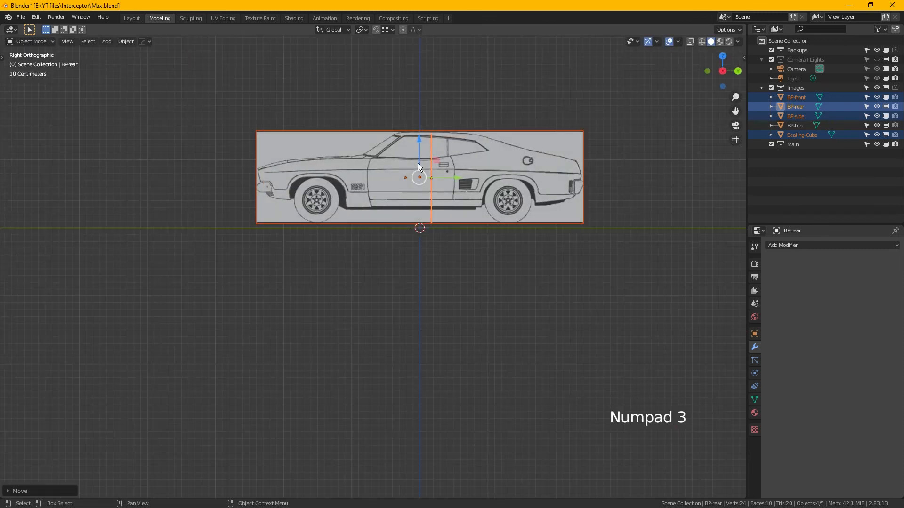
pyautogui.scroll(4, 415, 188)
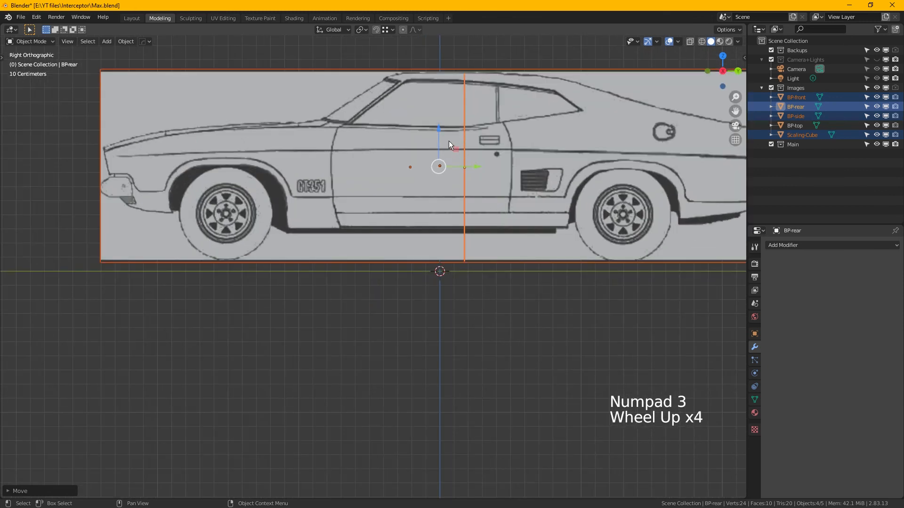
pyautogui.moveTo(443, 139); pyautogui.dragTo(467, 150)
pyautogui.scroll(-1, 385, 177)
pyautogui.keyDown('alt'); pyautogui.moveTo(385, 177); pyautogui.dragTo(456, 184, button='middle'); pyautogui.keyUp('alt')
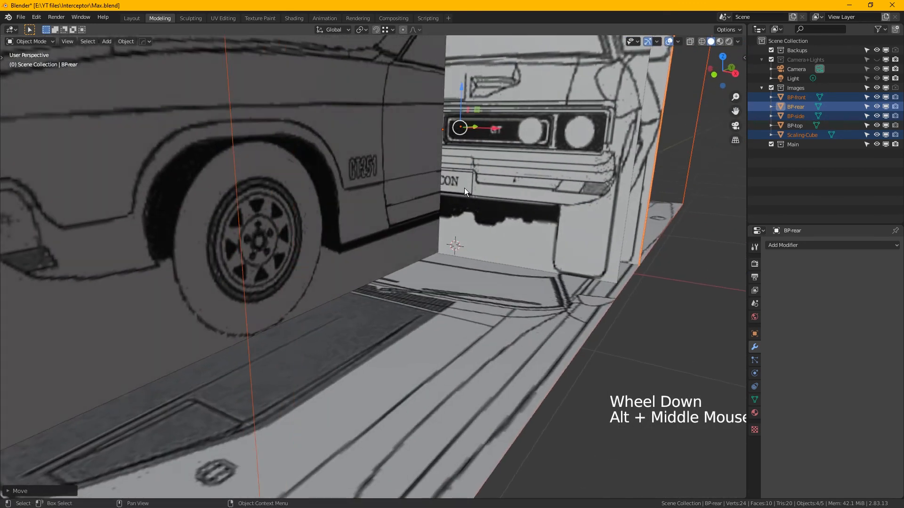
pyautogui.scroll(-2, 465, 187)
pyautogui.keyDown('alt'); pyautogui.middleClick(525, 156); pyautogui.keyUp('alt')
pyautogui.keyDown('alt'); pyautogui.moveTo(556, 164); pyautogui.dragTo(523, 219, button='middle'); pyautogui.keyUp('alt')
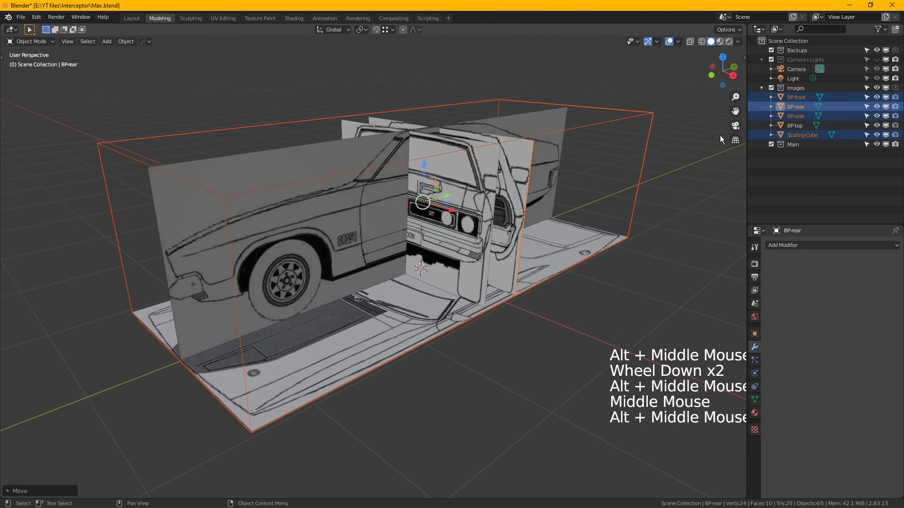
# - Select only Scaling-Cube and hide it in the viewport
pyautogui.click(654, 138)
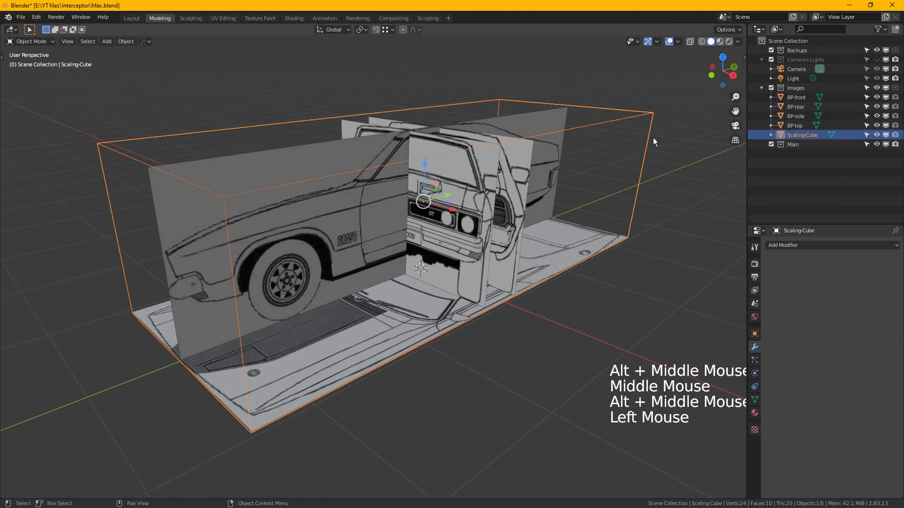
pyautogui.click(878, 136)
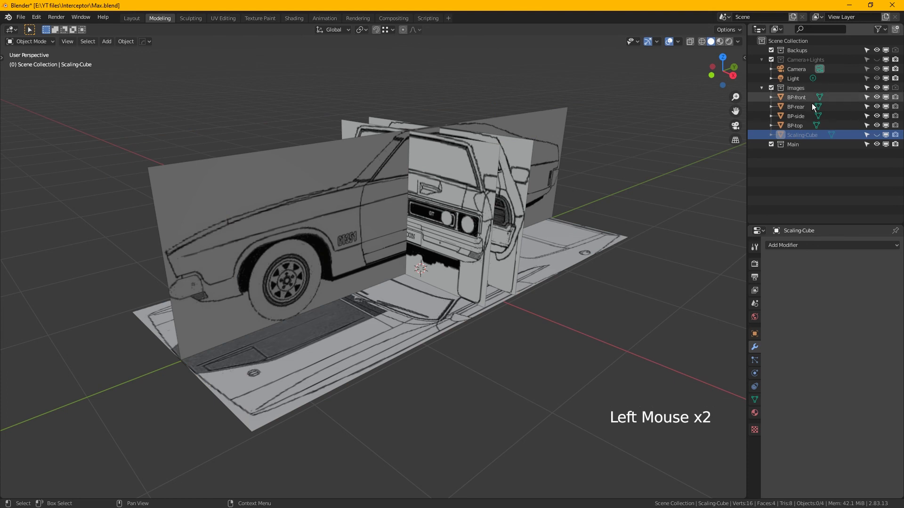
pyautogui.middleClick(489, 208)
pyautogui.middleClick(489, 208)
# - Disable viewport selection for the whole Images collection so its blueprint planes are locked against selecting
pyautogui.moveTo(390, 131); pyautogui.dragTo(523, 253)
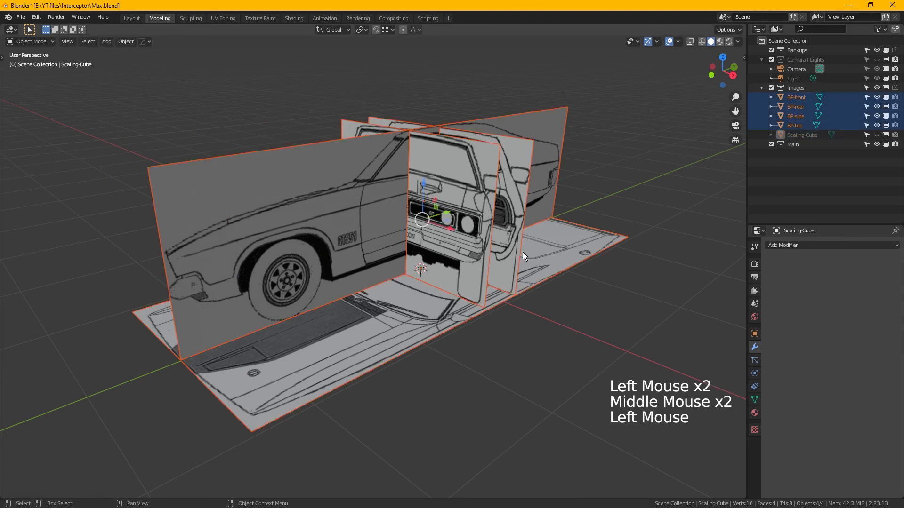
pyautogui.click(683, 128)
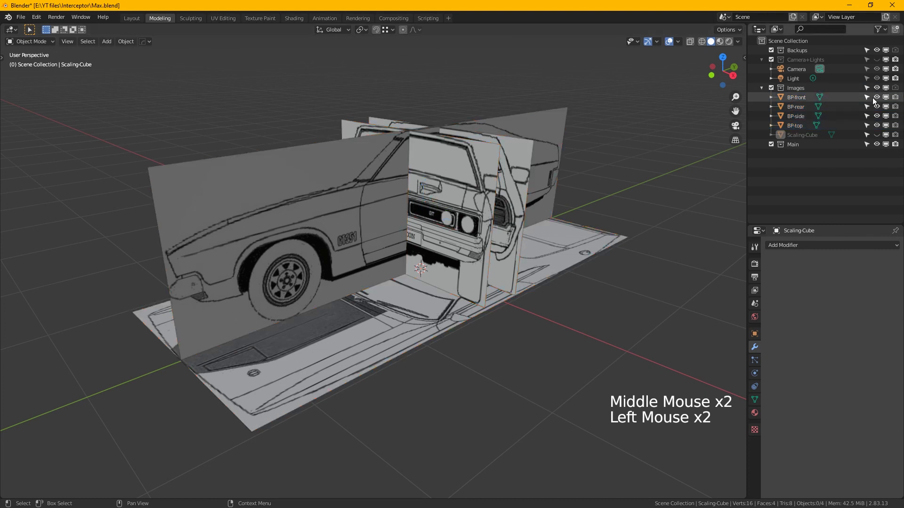
pyautogui.click(879, 30)
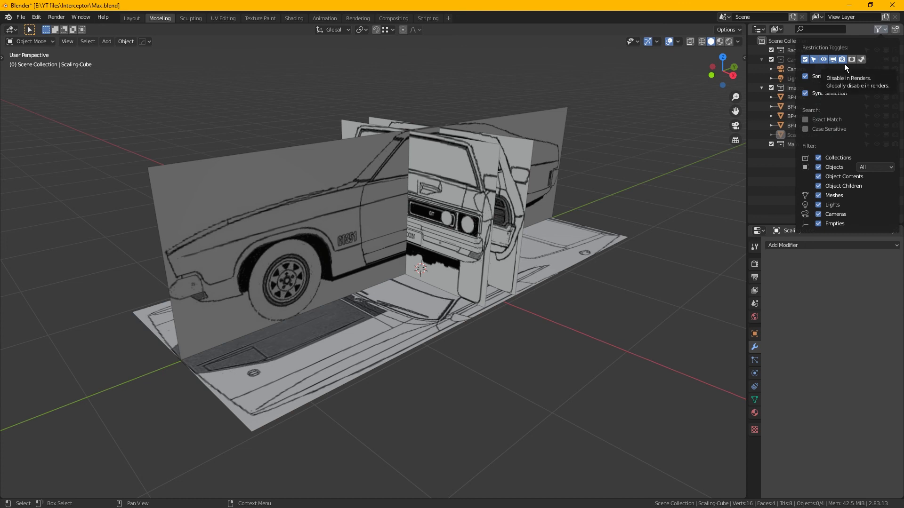
pyautogui.click(880, 30)
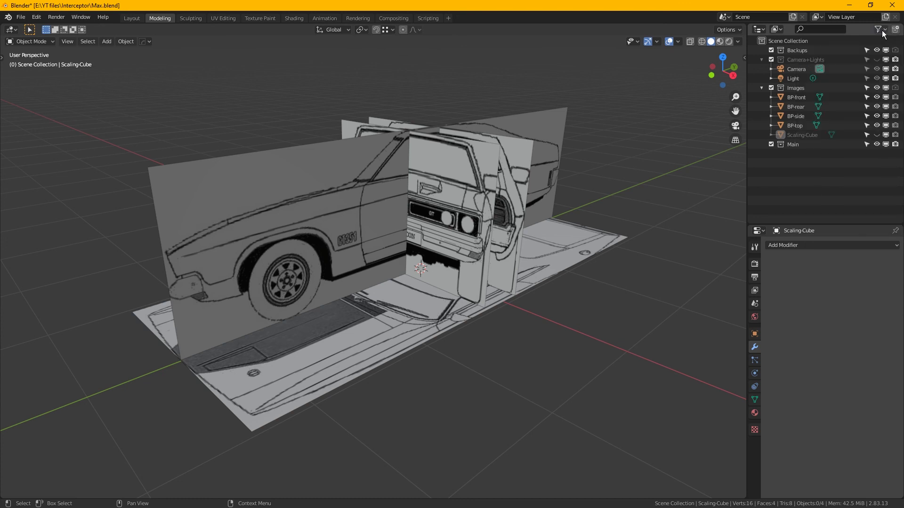
pyautogui.click(870, 90)
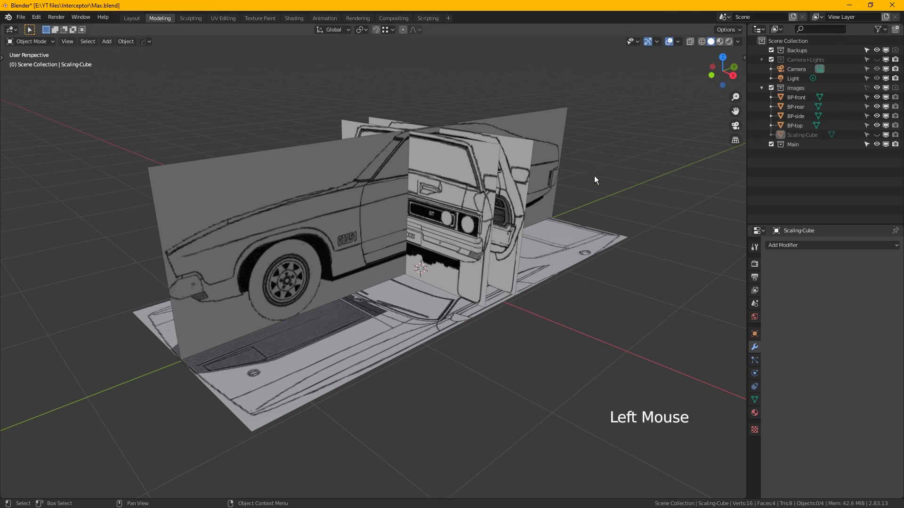
# - Test the selection lock by trying to select the blueprint planes individually and with a selection box
pyautogui.click(498, 256)
pyautogui.click(282, 149)
pyautogui.click(282, 149)
pyautogui.moveTo(303, 89); pyautogui.dragTo(427, 183)
pyautogui.click(499, 213)
pyautogui.moveTo(430, 219); pyautogui.dragTo(502, 239, button='middle')
# - Make the Main collection active and save the changes to Max.blend
pyautogui.click(794, 148)
pyautogui.middleClick(502, 239)
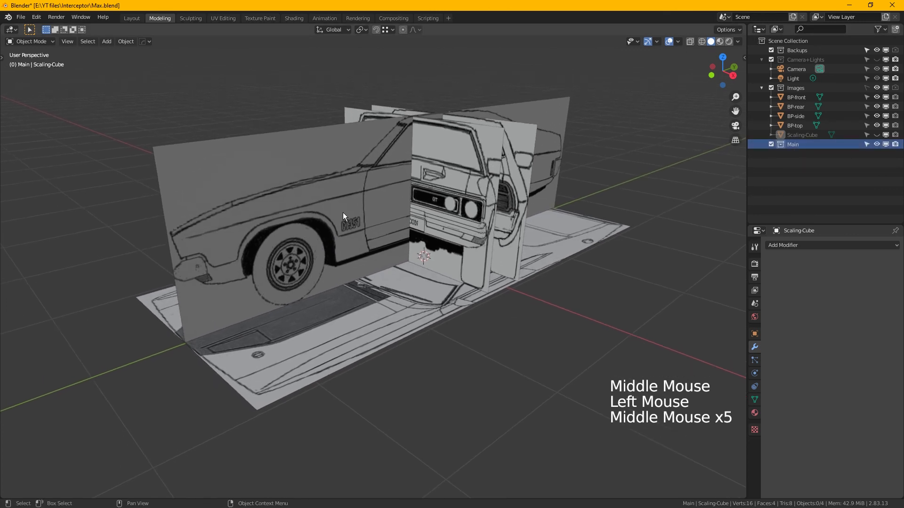
pyautogui.click(21, 17)
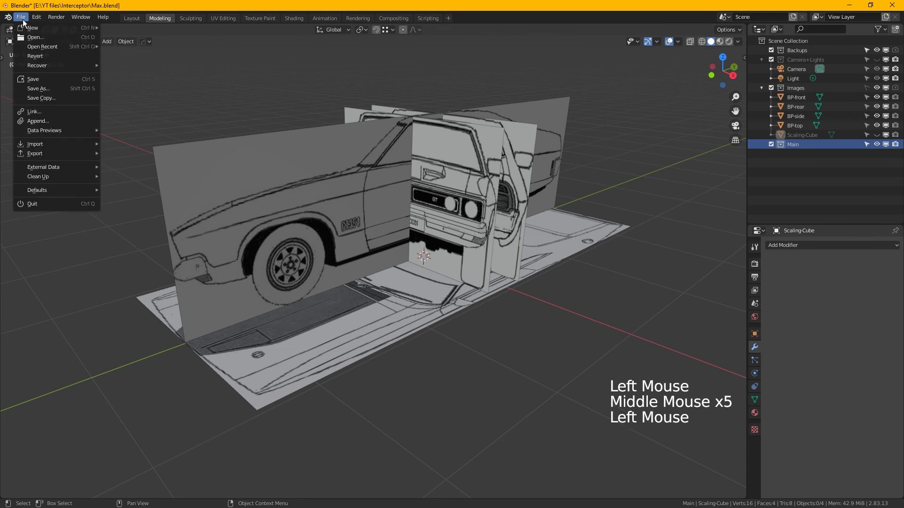
pyautogui.click(42, 80)
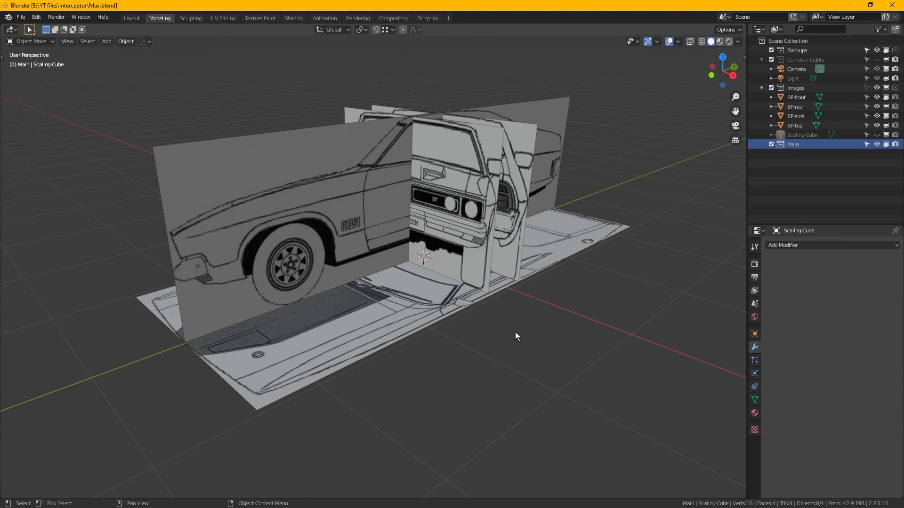
pyautogui.press('alt')
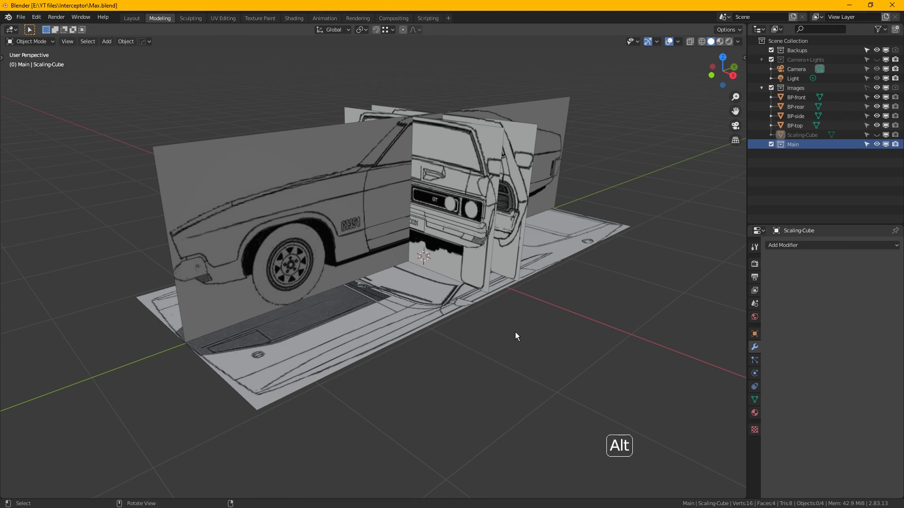